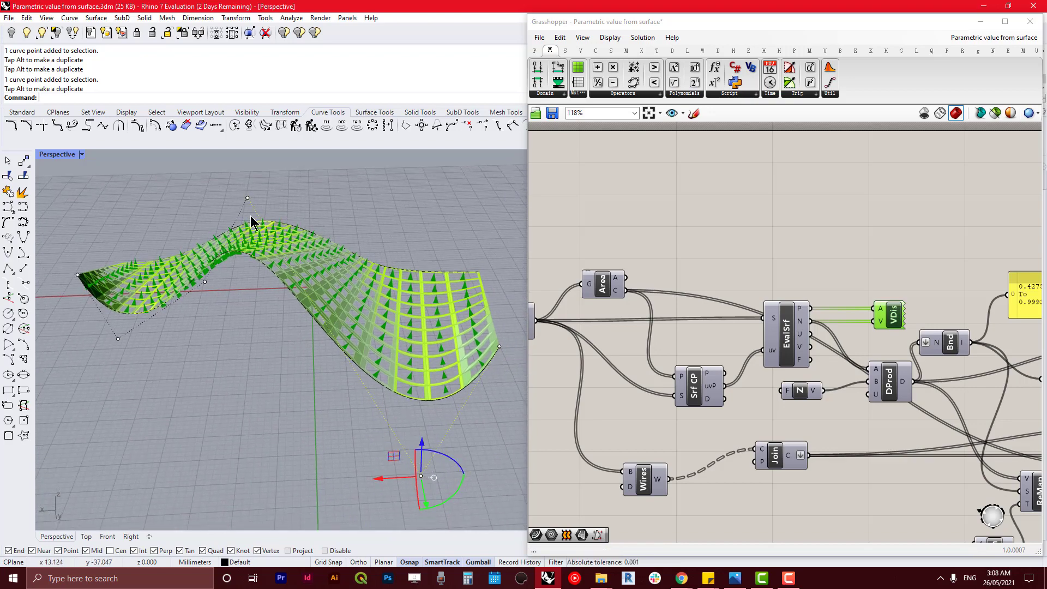
# - Reshape the panelled surface by moving the control point above the crest of its edge curve along the gumball axis
pyautogui.click(248, 198)
pyautogui.moveTo(218, 199); pyautogui.dragTo(430, 216)
pyautogui.moveTo(438, 217); pyautogui.dragTo(345, 350, button='right')
# - Examine the two Curve parameters and the Loft component at the start of the Grasshopper definition
pyautogui.click(736, 241)
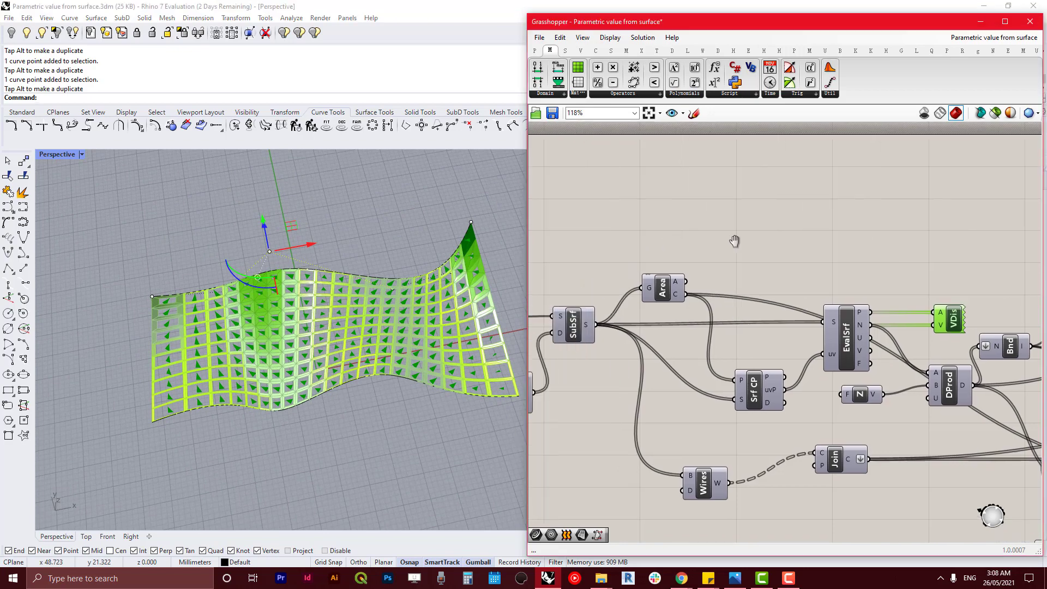
pyautogui.scroll(-2, 710, 253)
pyautogui.moveTo(710, 253); pyautogui.dragTo(907, 306, button='right')
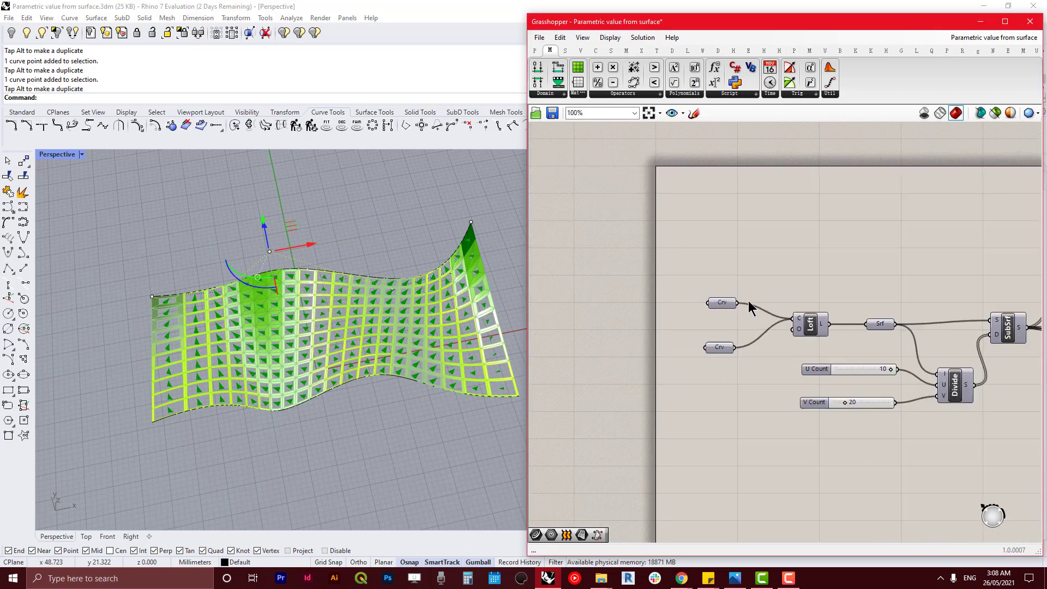
pyautogui.scroll(4, 730, 301)
pyautogui.moveTo(718, 439); pyautogui.dragTo(651, 243)
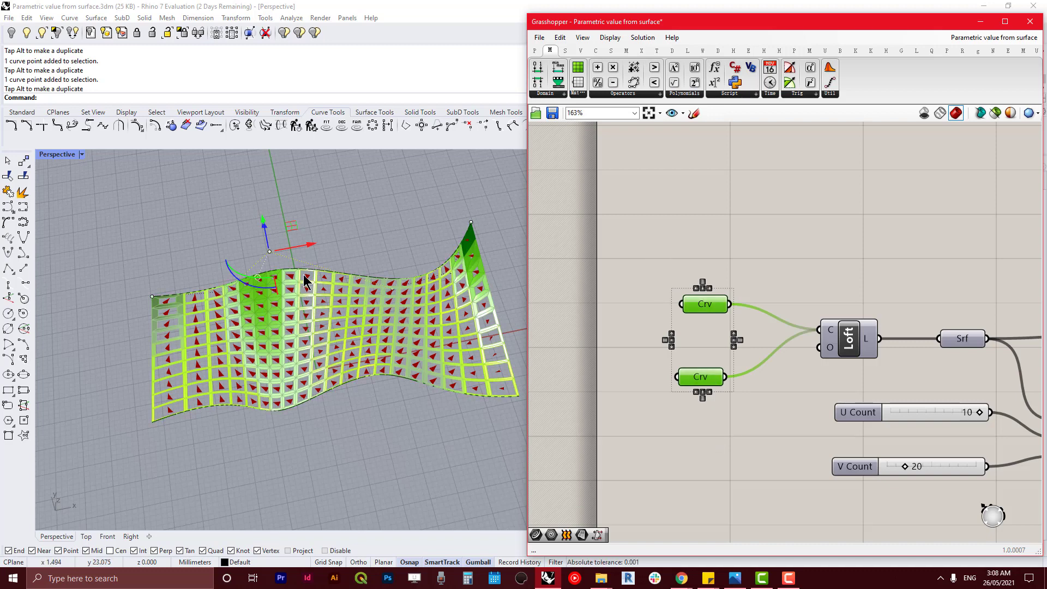
pyautogui.click(851, 335)
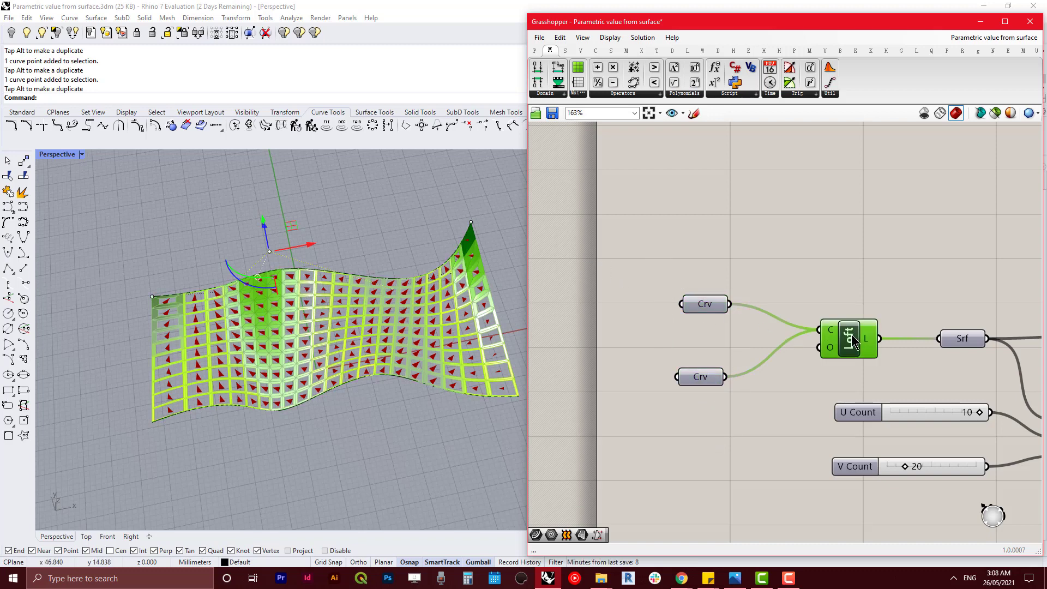
# - Inspect the panel openings and normal vectors from several angles, along with the overall layout of the definition
pyautogui.moveTo(302, 372); pyautogui.dragTo(353, 304, button='right')
pyautogui.scroll(3, 406, 338)
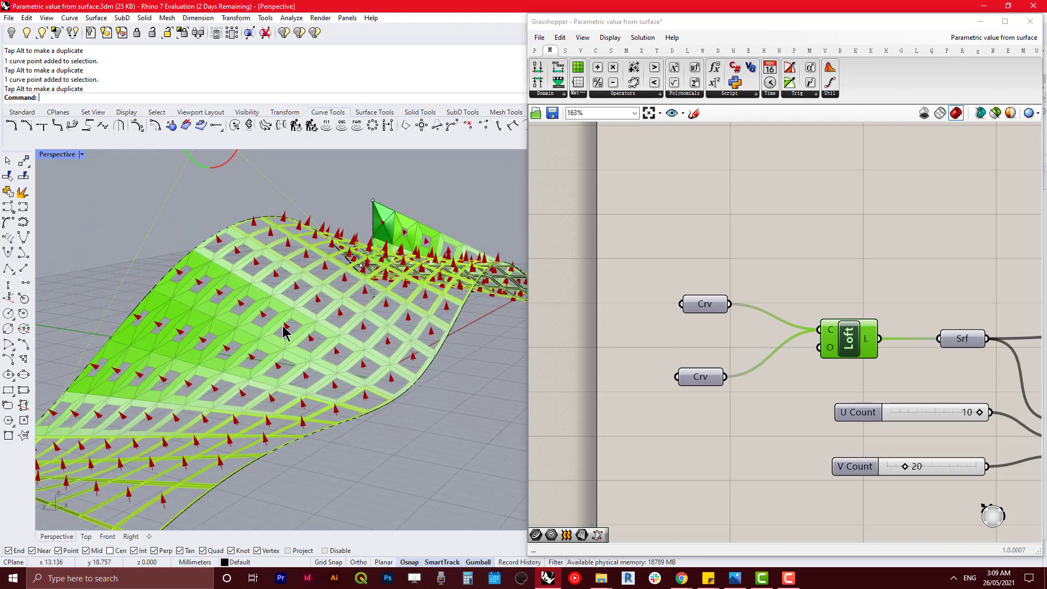
pyautogui.moveTo(285, 328)
pyautogui.mouseDown(button='right')
pyautogui.moveTo(266, 285)
pyautogui.moveTo(390, 218)
pyautogui.moveTo(439, 207)
pyautogui.moveTo(294, 344)
pyautogui.mouseUp(button='right')
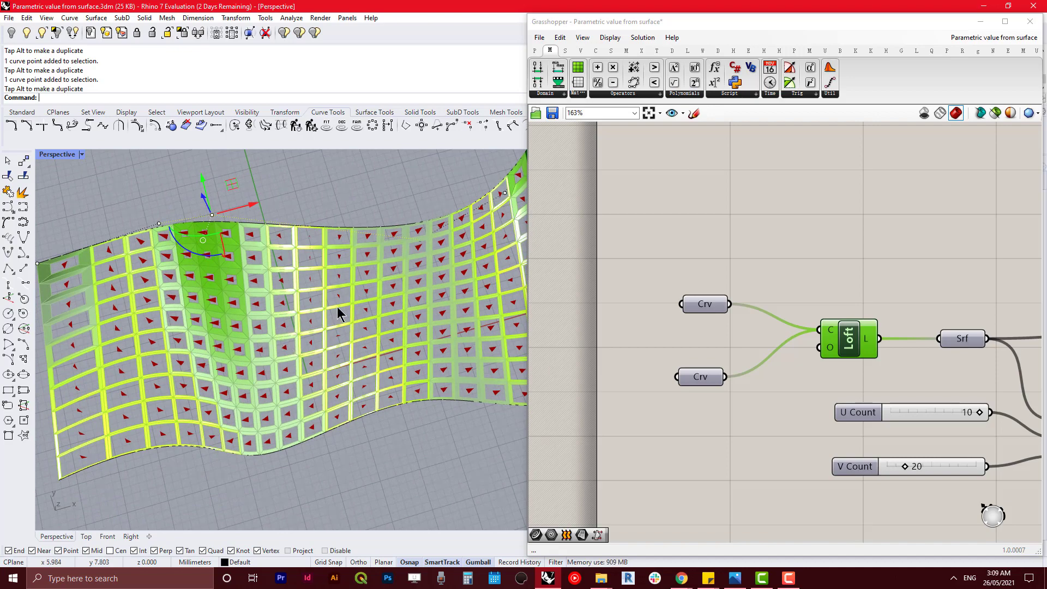
pyautogui.moveTo(336, 307); pyautogui.dragTo(404, 236, button='right')
pyautogui.moveTo(329, 273); pyautogui.dragTo(215, 339, button='right')
pyautogui.scroll(4, 310, 266)
pyautogui.scroll(4, 256, 319)
pyautogui.scroll(-2, 305, 332)
pyautogui.scroll(-3, 273, 334)
pyautogui.moveTo(373, 334); pyautogui.dragTo(306, 325, button='right')
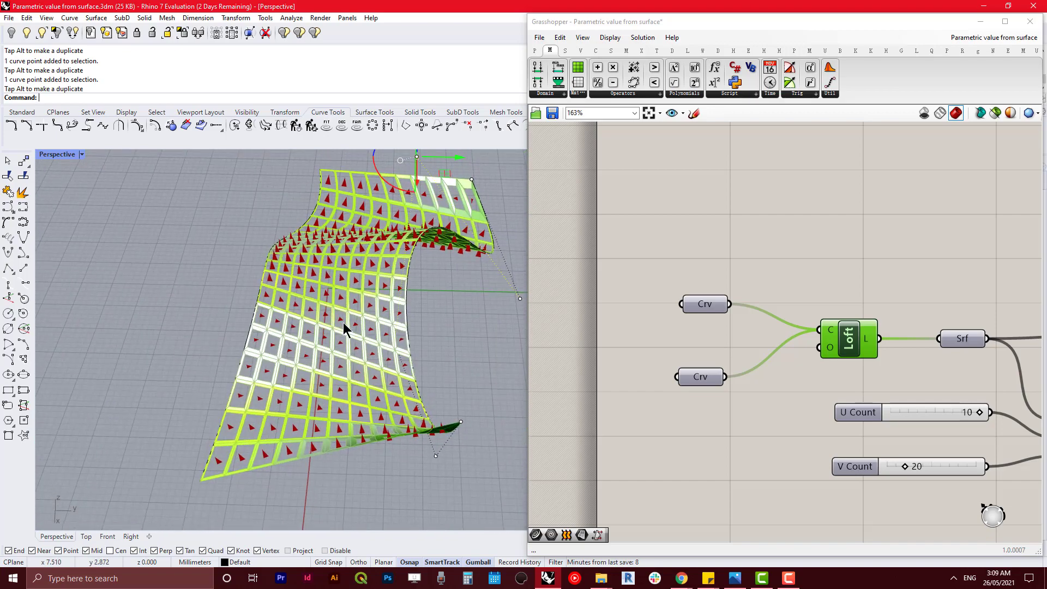
pyautogui.moveTo(402, 343); pyautogui.dragTo(385, 334, button='right')
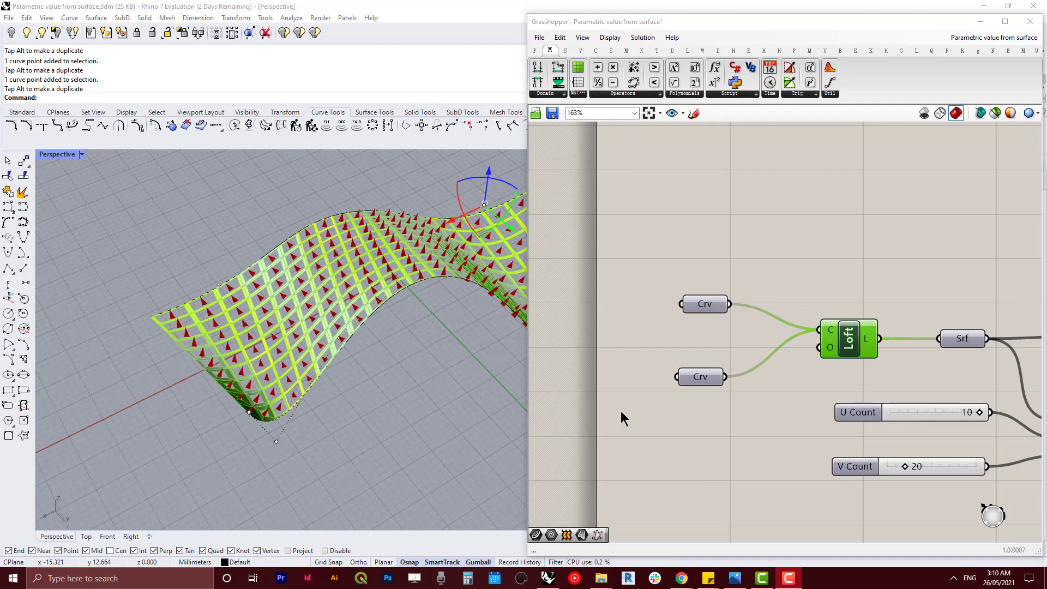
pyautogui.moveTo(409, 322); pyautogui.dragTo(252, 304, button='right')
pyautogui.scroll(-3, 652, 260)
pyautogui.moveTo(882, 320); pyautogui.dragTo(700, 314, button='right')
pyautogui.scroll(-3, 700, 314)
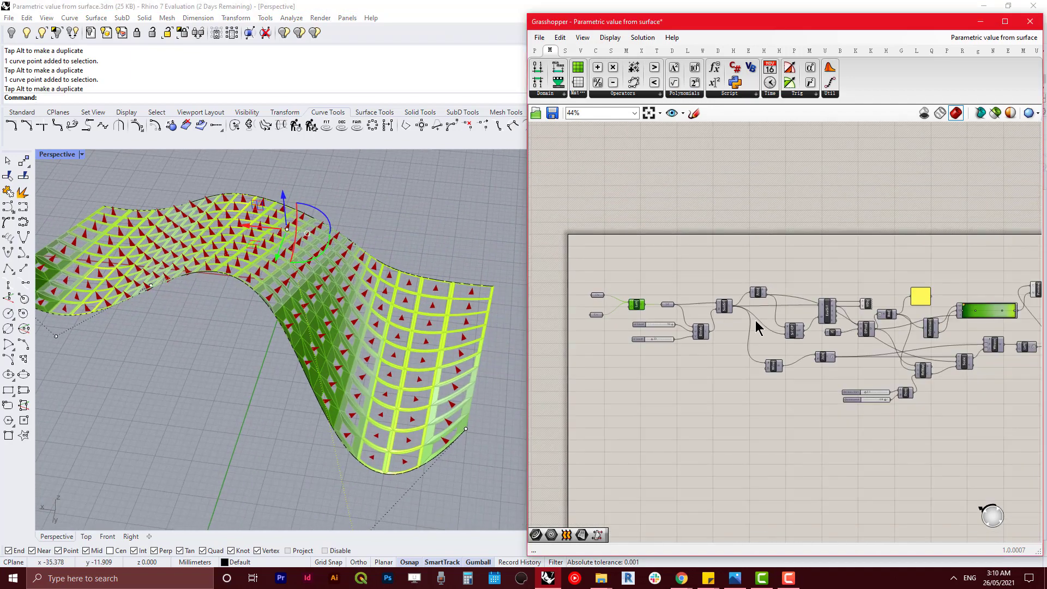
pyautogui.moveTo(831, 346)
pyautogui.mouseDown(button='right')
pyautogui.moveTo(779, 328)
pyautogui.moveTo(834, 351)
pyautogui.mouseUp(button='right')
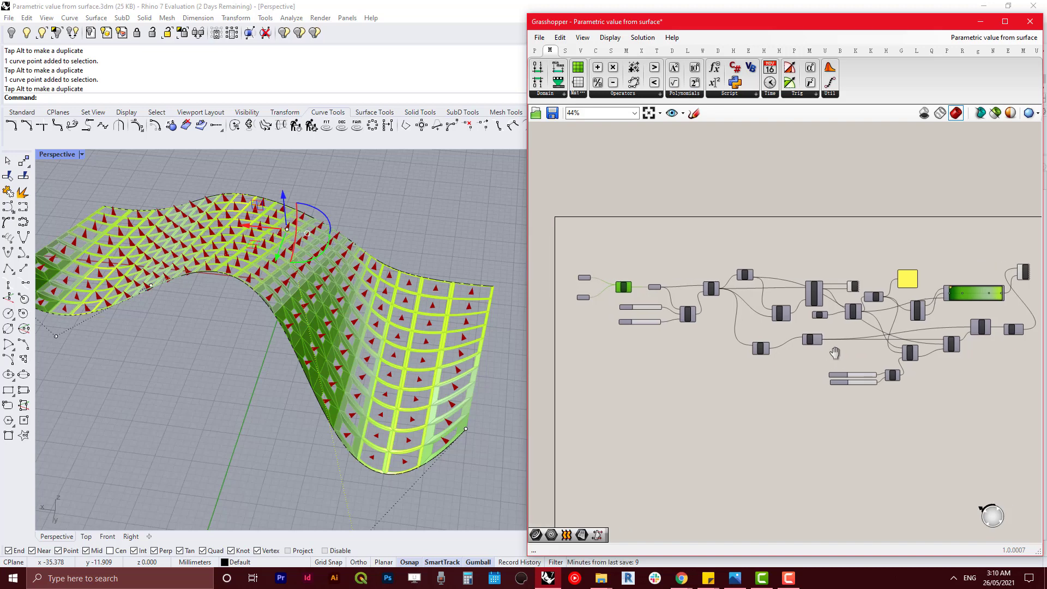
# - Move the end control point of the surface's edge curve inward along the gumball's red axis and inspect the updated panels
pyautogui.click(494, 287)
pyautogui.click(494, 287)
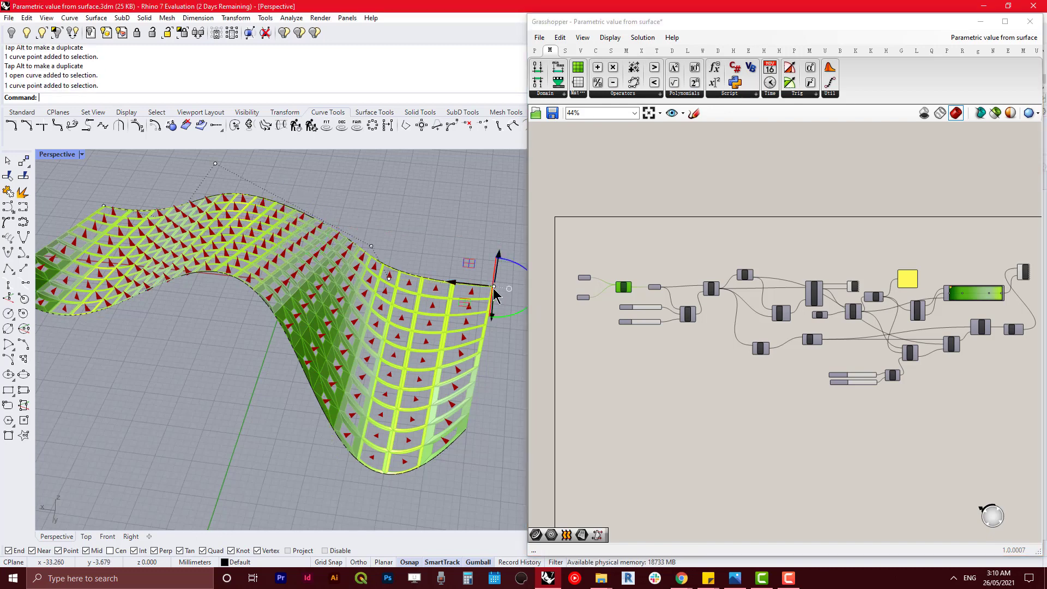
pyautogui.moveTo(454, 282); pyautogui.dragTo(480, 293)
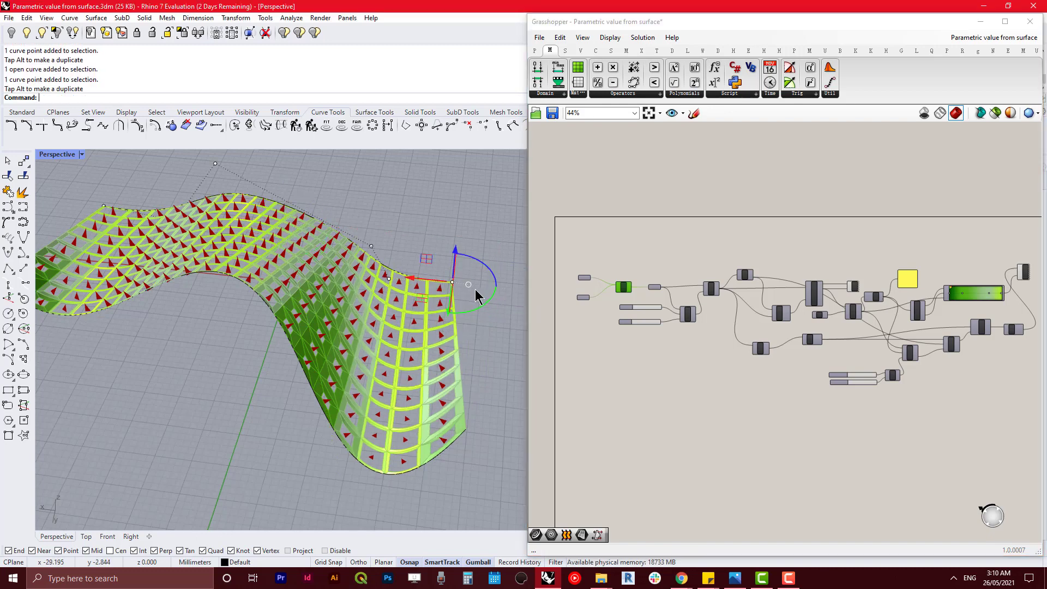
pyautogui.moveTo(413, 332); pyautogui.dragTo(395, 407, button='right')
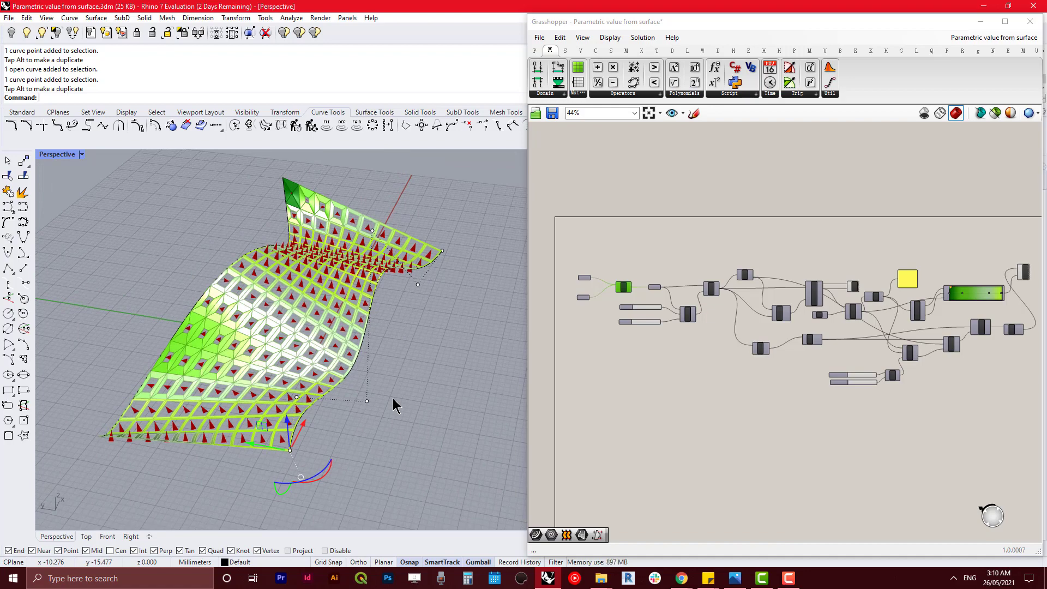
pyautogui.moveTo(395, 406); pyautogui.dragTo(253, 333, button='right')
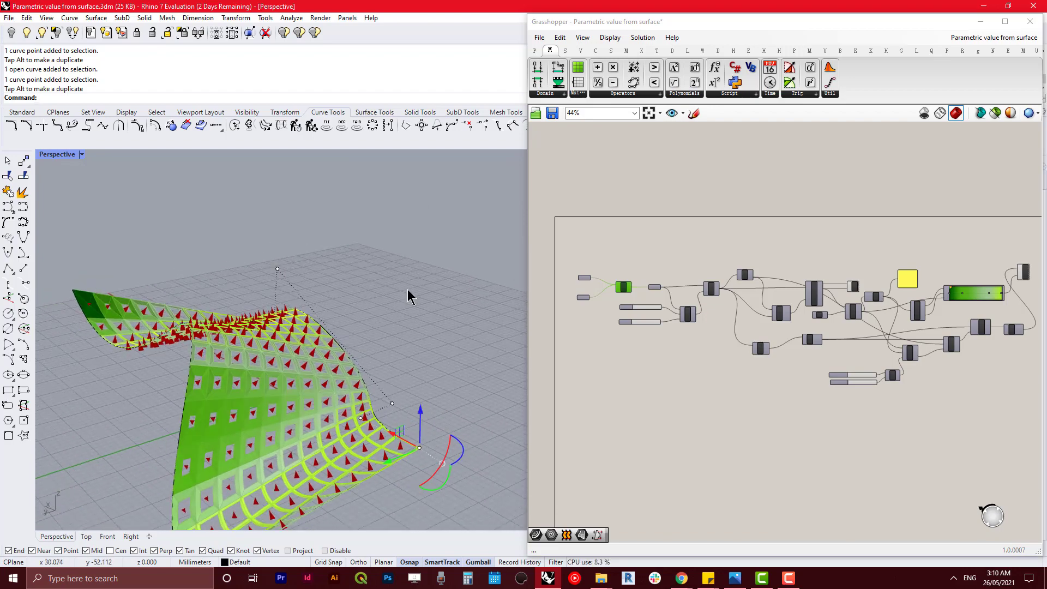
# - Move the control point beside the surface's front edge along the gumball's red axis and inspect the updated panels
pyautogui.moveTo(408, 296); pyautogui.dragTo(362, 381, button='right')
pyautogui.click(358, 392)
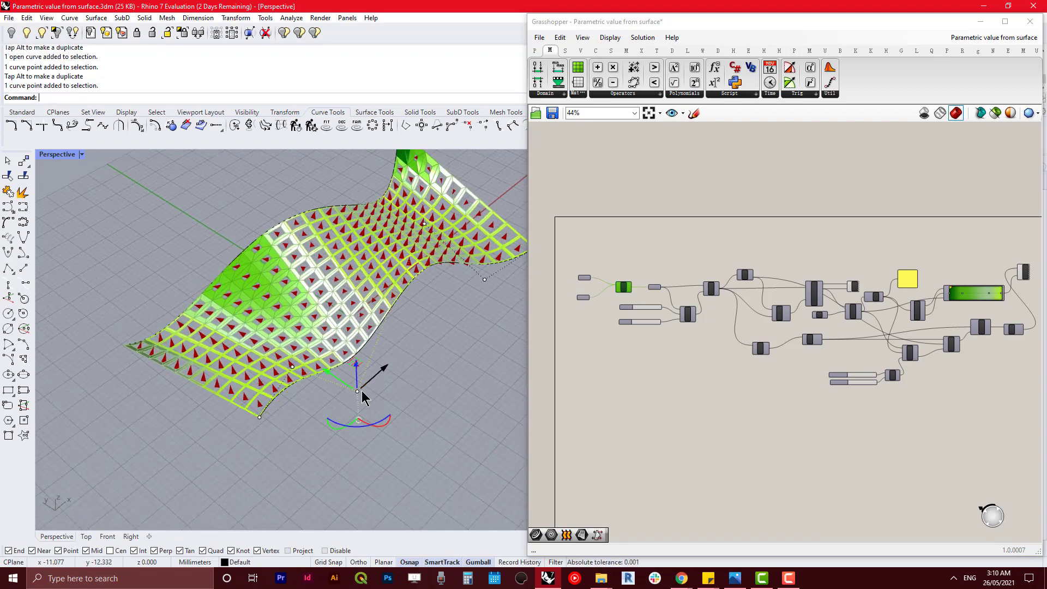
pyautogui.moveTo(371, 379); pyautogui.dragTo(446, 347)
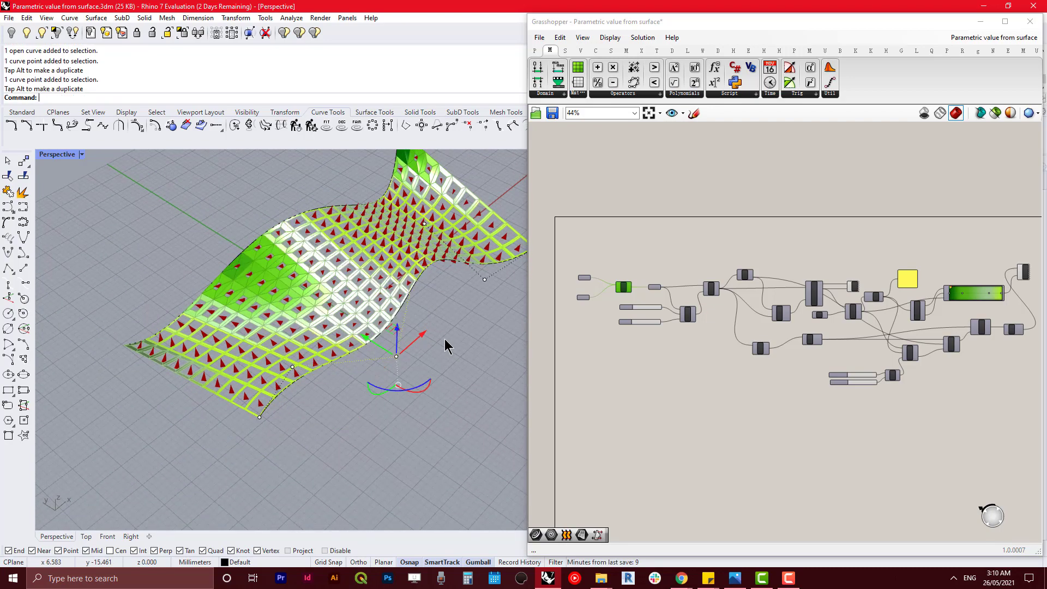
pyautogui.moveTo(430, 324); pyautogui.dragTo(374, 368, button='right')
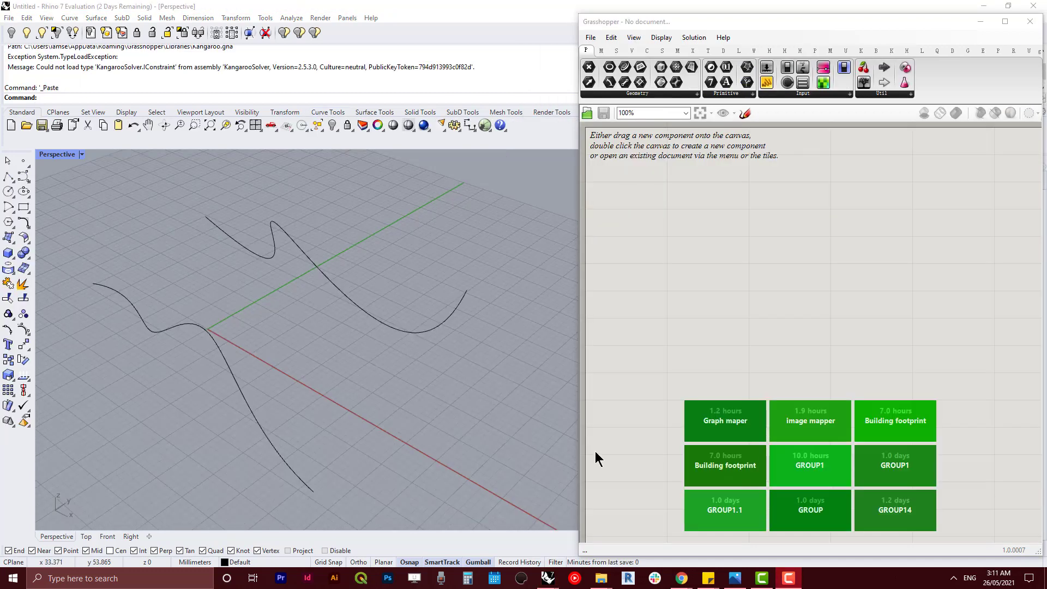
# - Select the rear curve in Rhino, then place a Curve parameter on the empty Grasshopper canvas and a copy directly below it
pyautogui.doubleClick(693, 263)
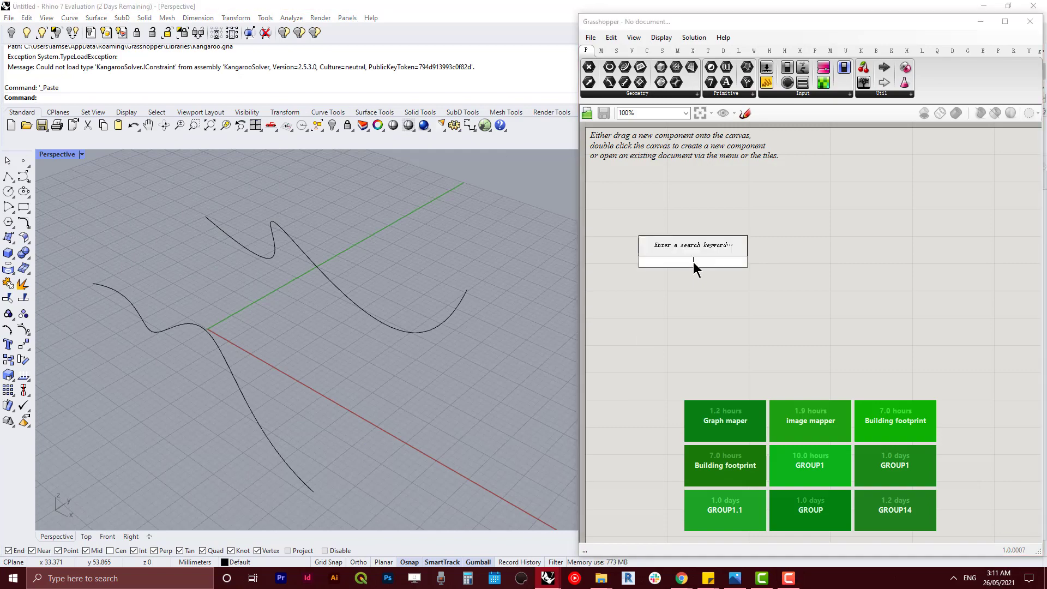
pyautogui.click(779, 310)
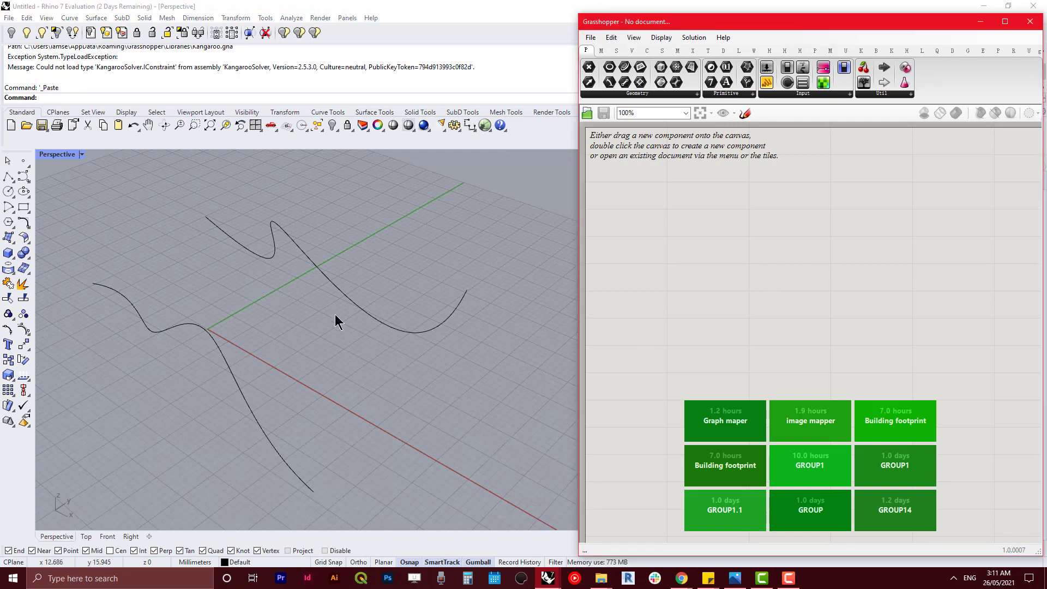
pyautogui.moveTo(335, 315); pyautogui.dragTo(377, 335, button='right')
pyautogui.click(345, 295)
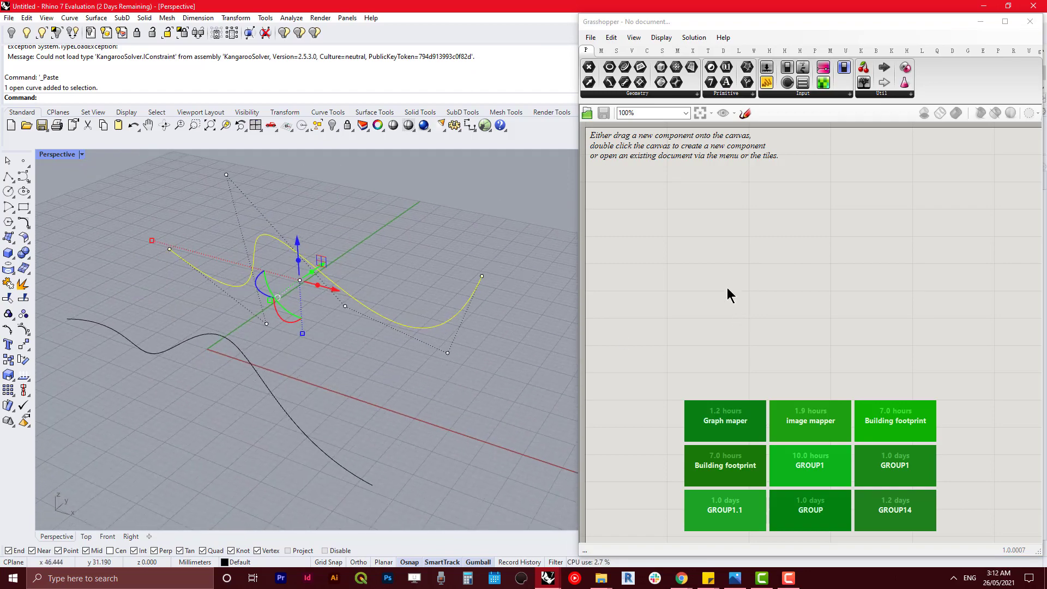
pyautogui.doubleClick(730, 295)
pyautogui.write('curve')
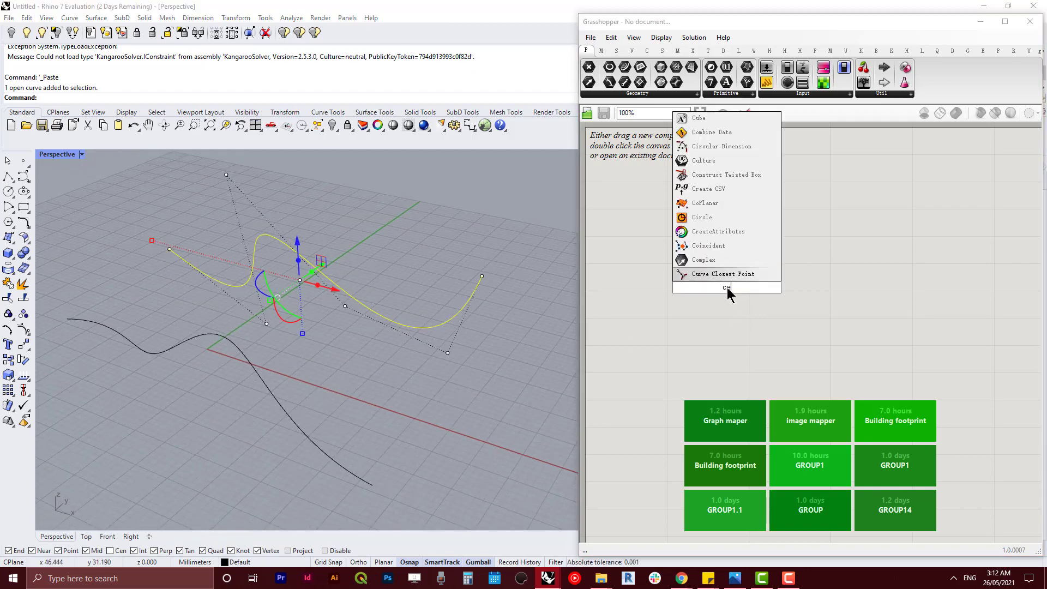
pyautogui.press('Return')
pyautogui.click(727, 289)
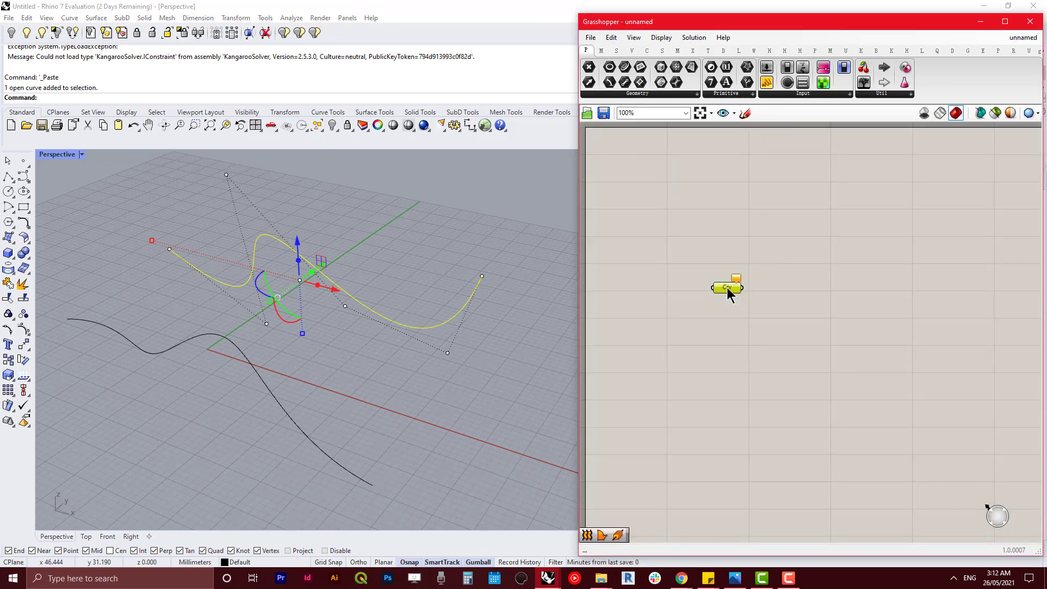
pyautogui.hotkey('ctrl', 'c')
pyautogui.hotkey('ctrl', 'v')
pyautogui.moveTo(727, 297); pyautogui.dragTo(726, 308)
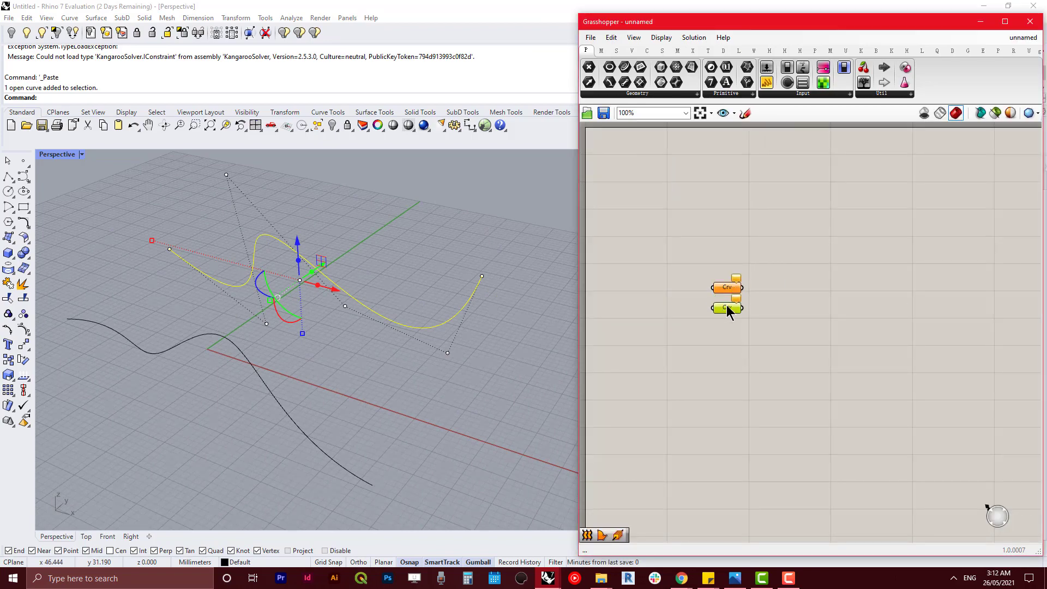
# - Assign the rear Rhino curve to the upper Curve parameter and select the front curve
pyautogui.click(725, 289)
pyautogui.rightClick(725, 289)
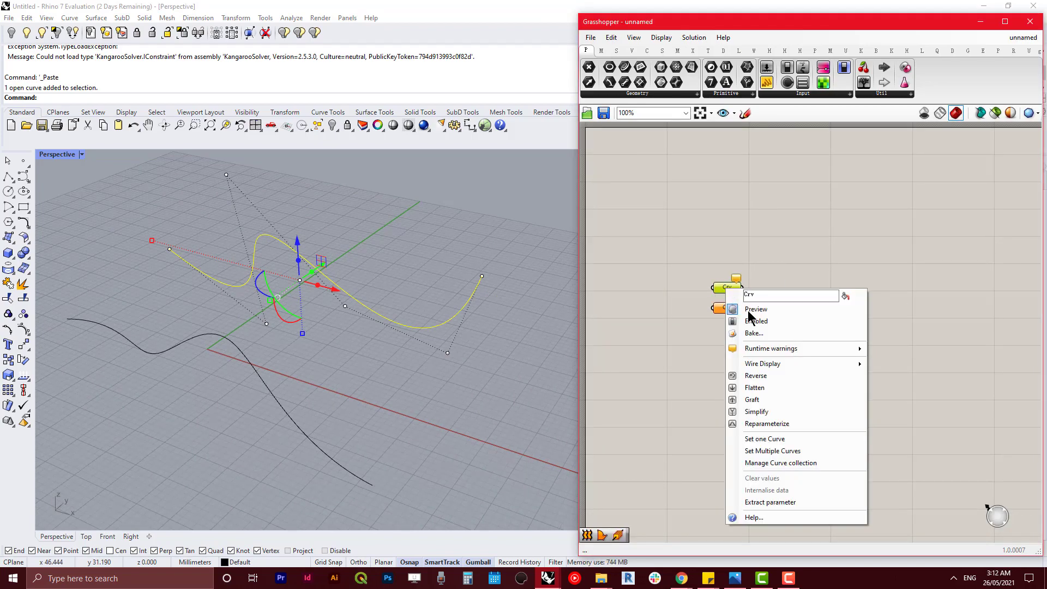
pyautogui.click(785, 439)
pyautogui.click(272, 405)
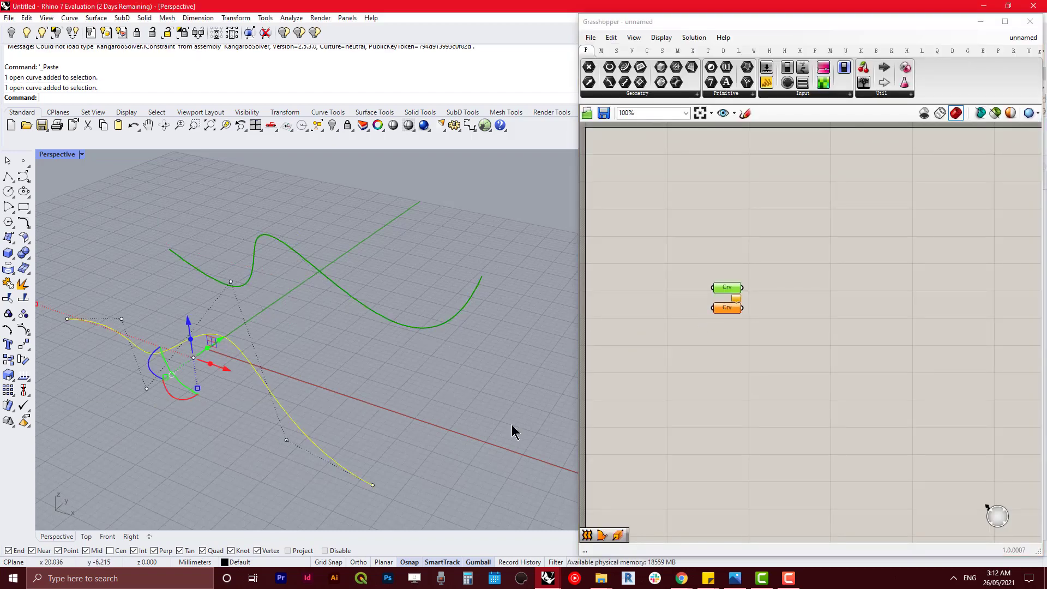
# - Assign the front Rhino curve to the lower Curve parameter and hide both source curves
pyautogui.rightClick(720, 308)
pyautogui.click(782, 459)
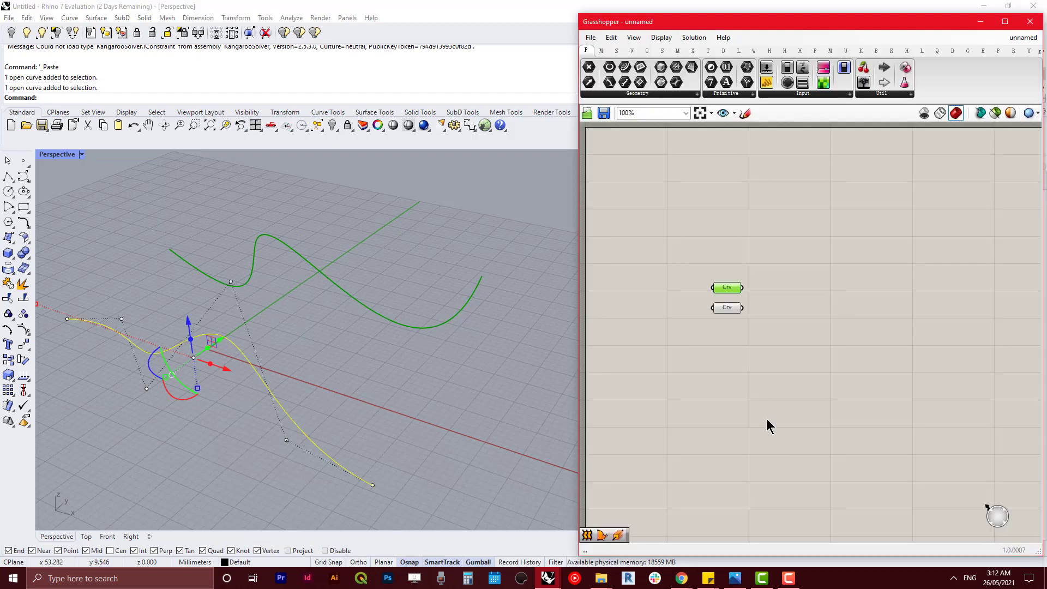
pyautogui.moveTo(411, 426); pyautogui.dragTo(238, 208)
pyautogui.click(332, 125)
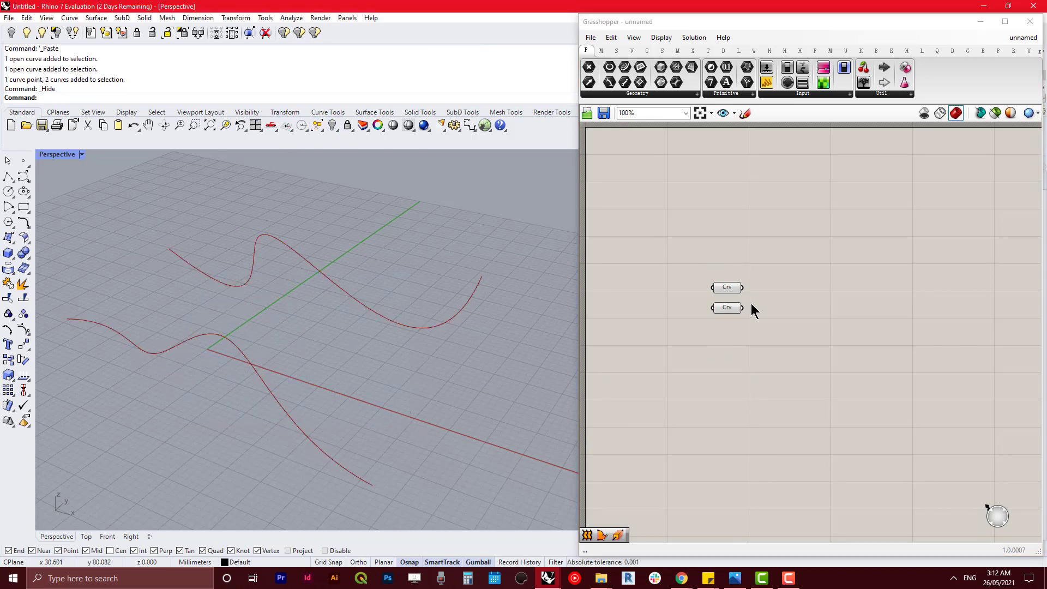
# - Add a Loft component beside the two Curve parameters
pyautogui.moveTo(775, 314); pyautogui.dragTo(683, 324, button='right')
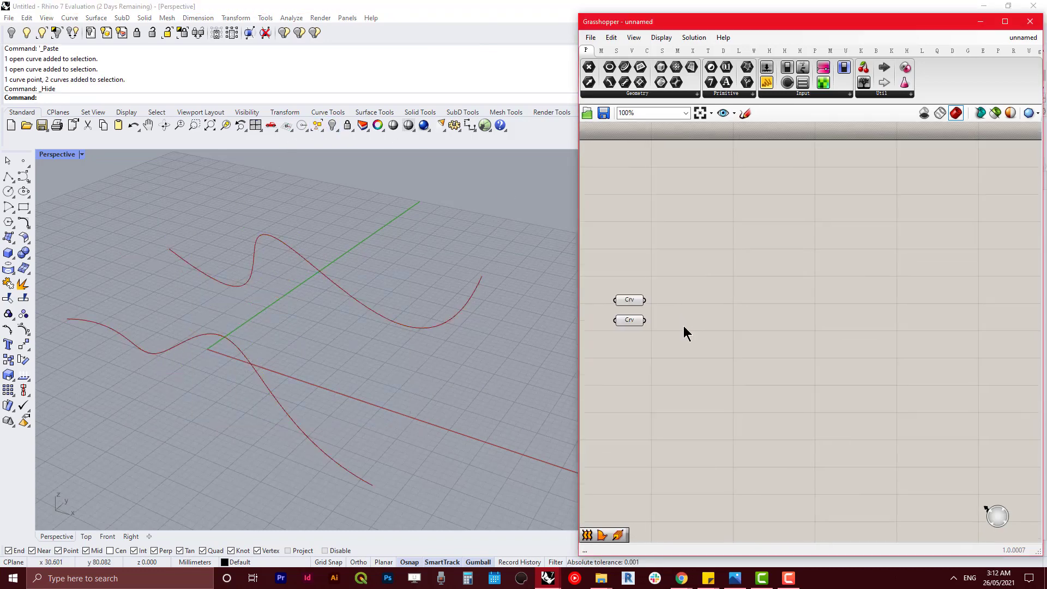
pyautogui.doubleClick(685, 316)
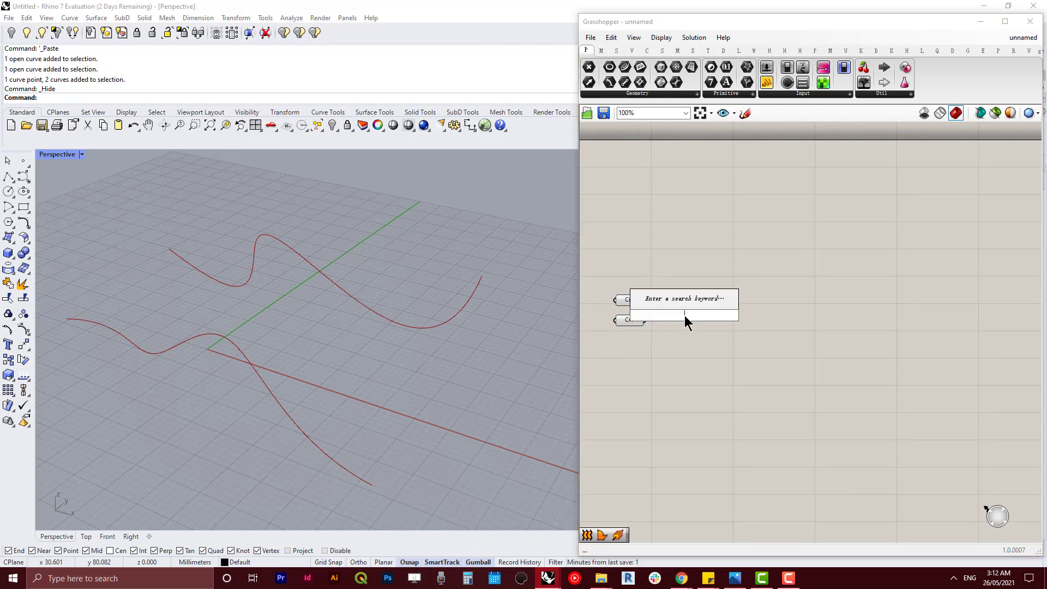
pyautogui.write('loft')
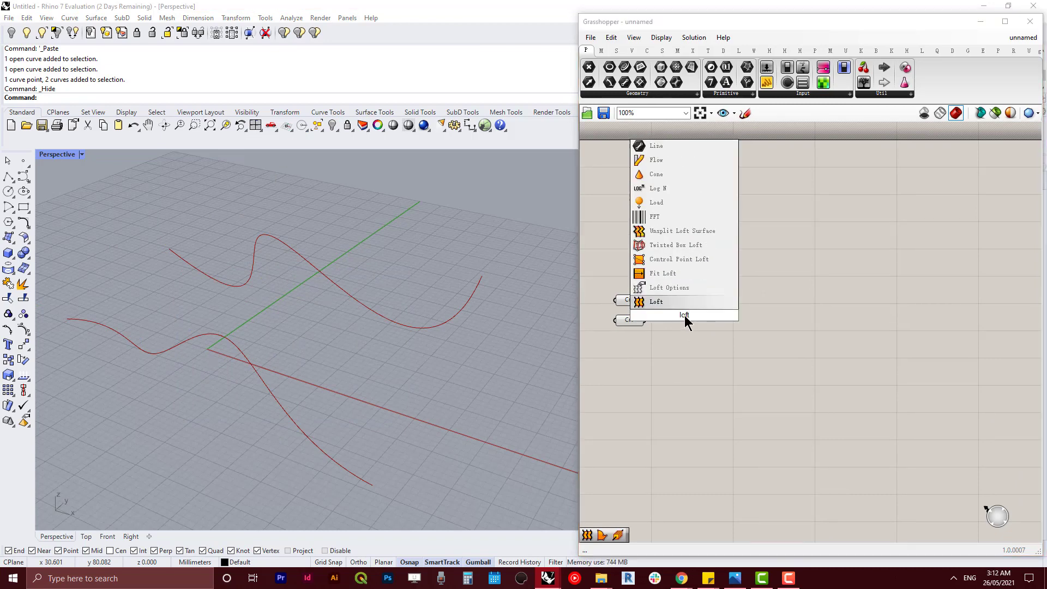
pyautogui.press('Return')
pyautogui.scroll(3, 629, 302)
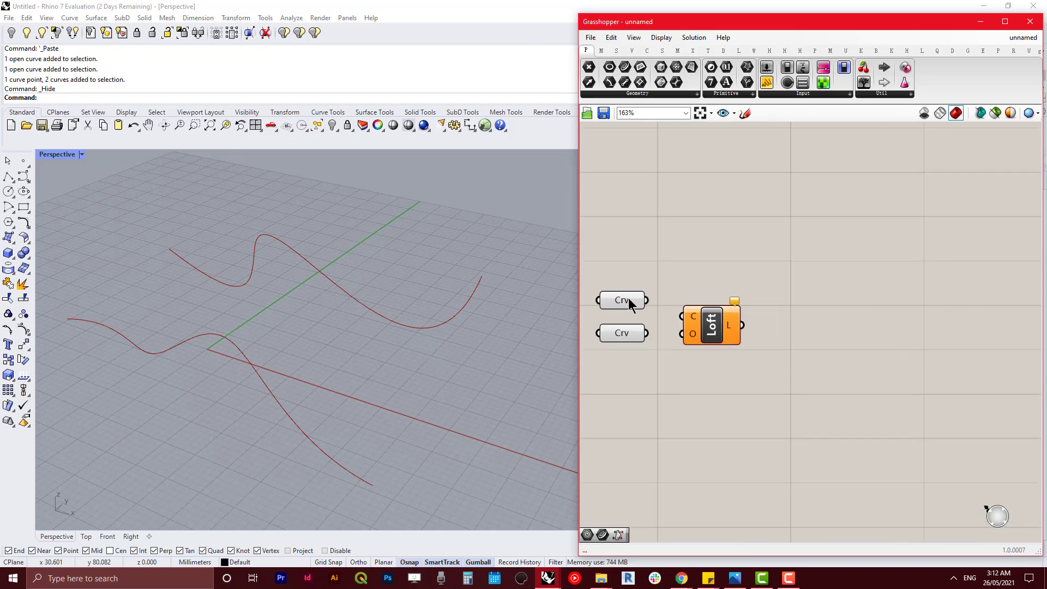
# - Wire both Curve parameters into the Loft's C input and disconnect the stray Curve wire from its O input
pyautogui.moveTo(671, 302); pyautogui.dragTo(688, 334)
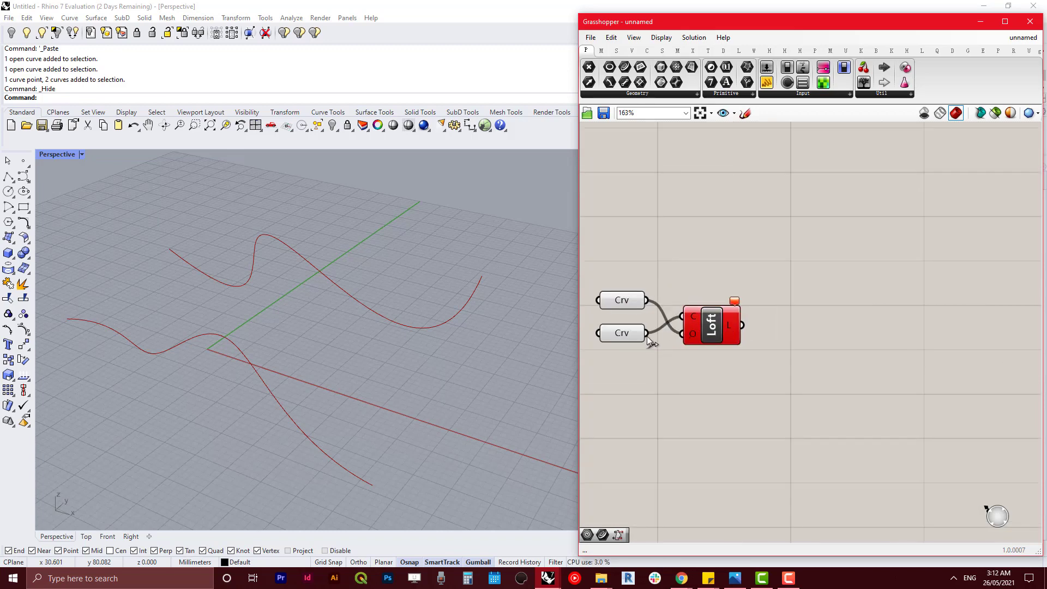
pyautogui.keyDown('shift'); pyautogui.moveTo(648, 303); pyautogui.dragTo(684, 316); pyautogui.keyUp('shift')
pyautogui.rightClick(692, 340)
pyautogui.moveTo(728, 390)
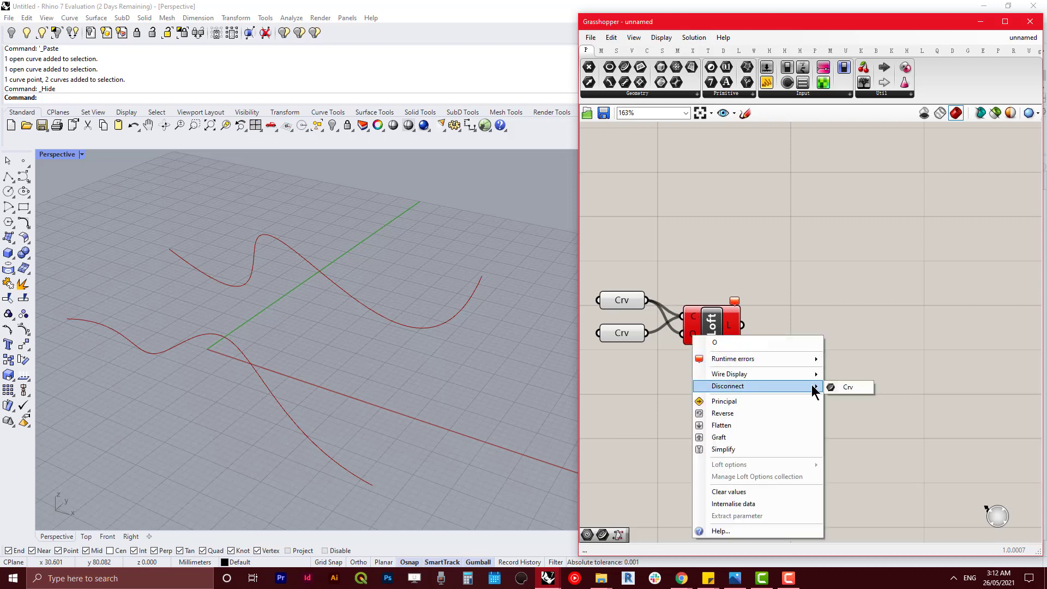
pyautogui.click(848, 387)
pyautogui.moveTo(420, 326); pyautogui.dragTo(450, 326, button='right')
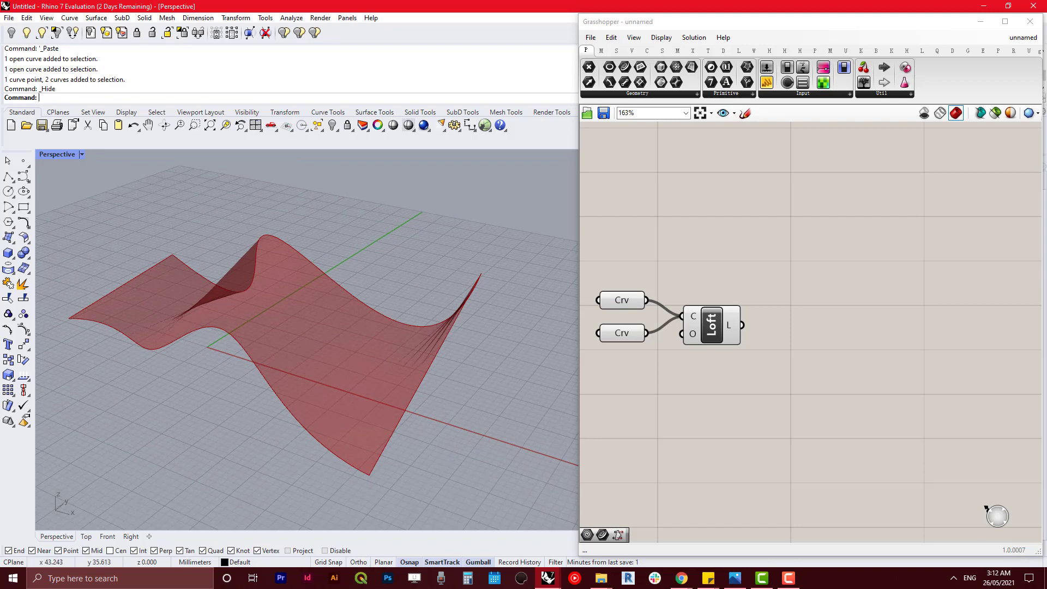
pyautogui.press('F10')
pyautogui.doubleClick(809, 288)
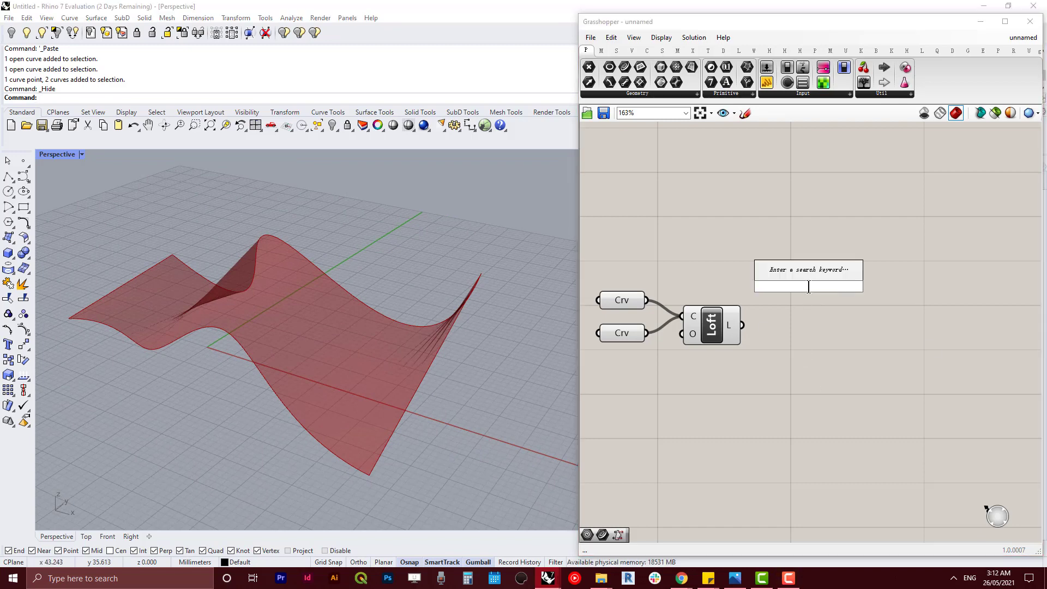
pyautogui.write('sub')
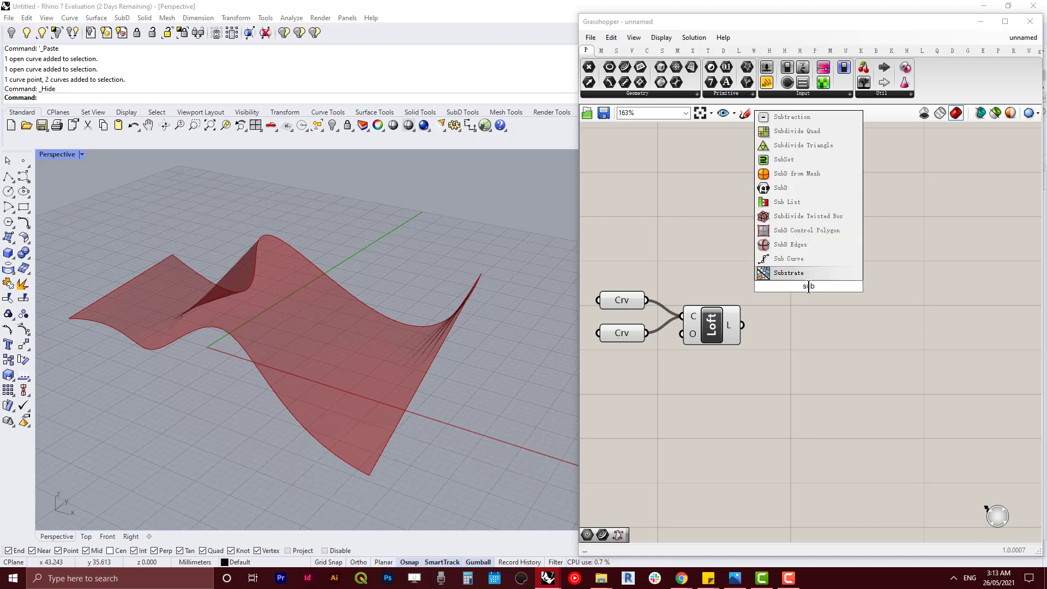
pyautogui.write('f')
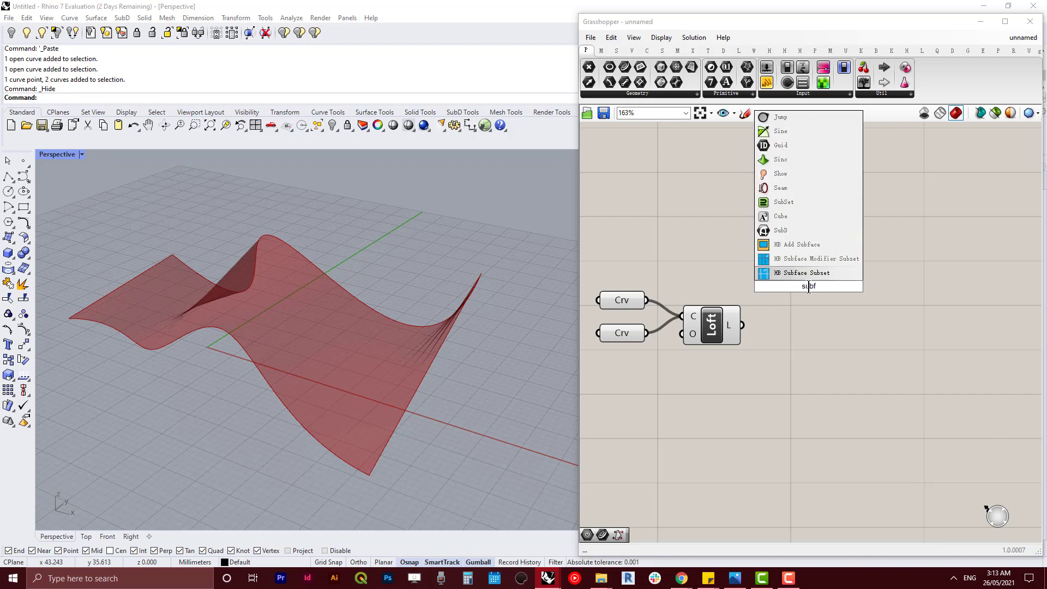
pyautogui.write('r')
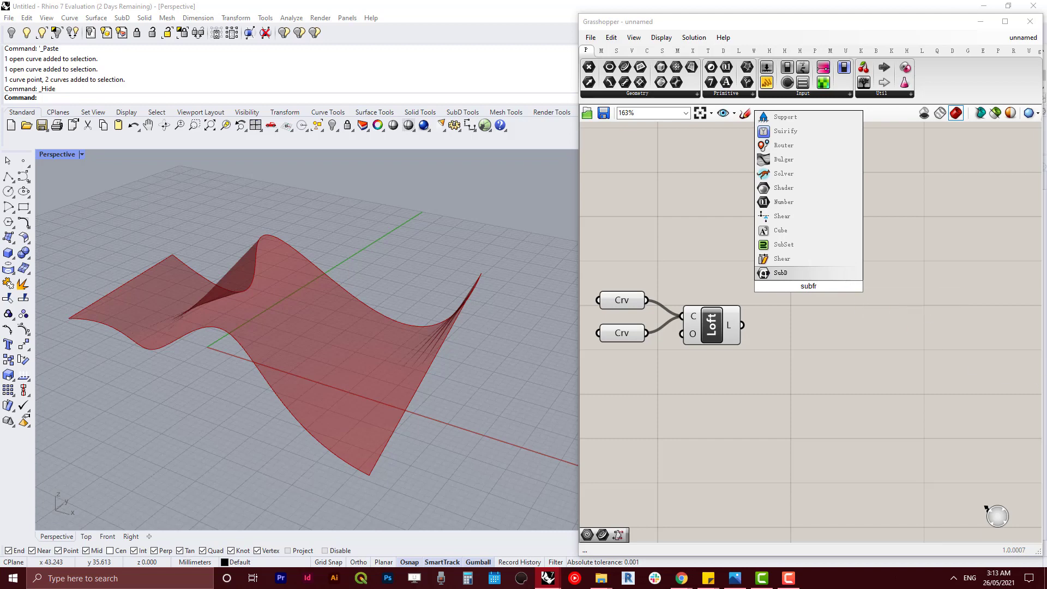
pyautogui.press('Escape')
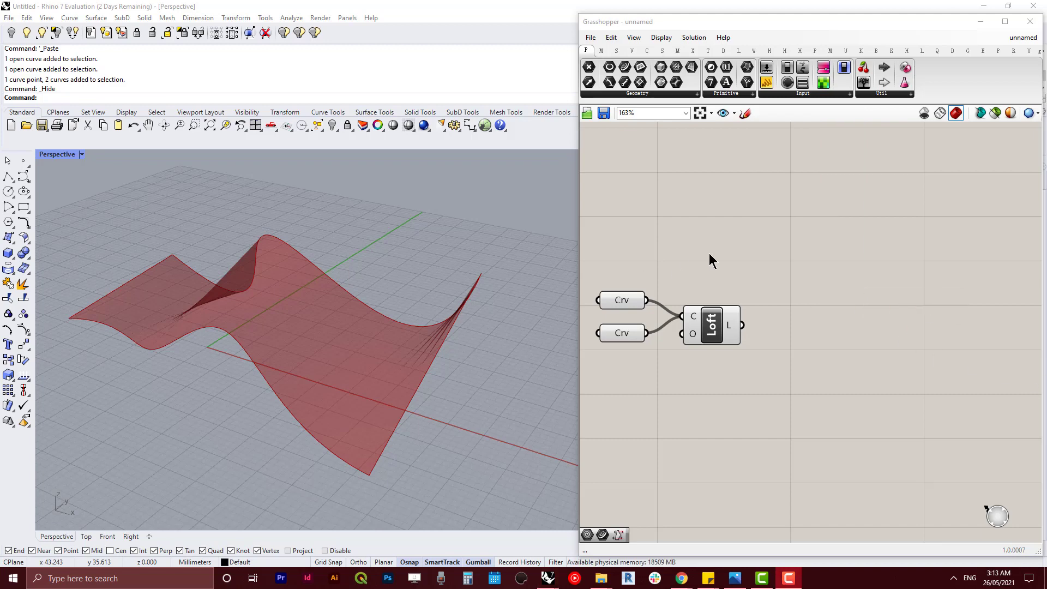
pyautogui.doubleClick(757, 254)
pyautogui.write('surf')
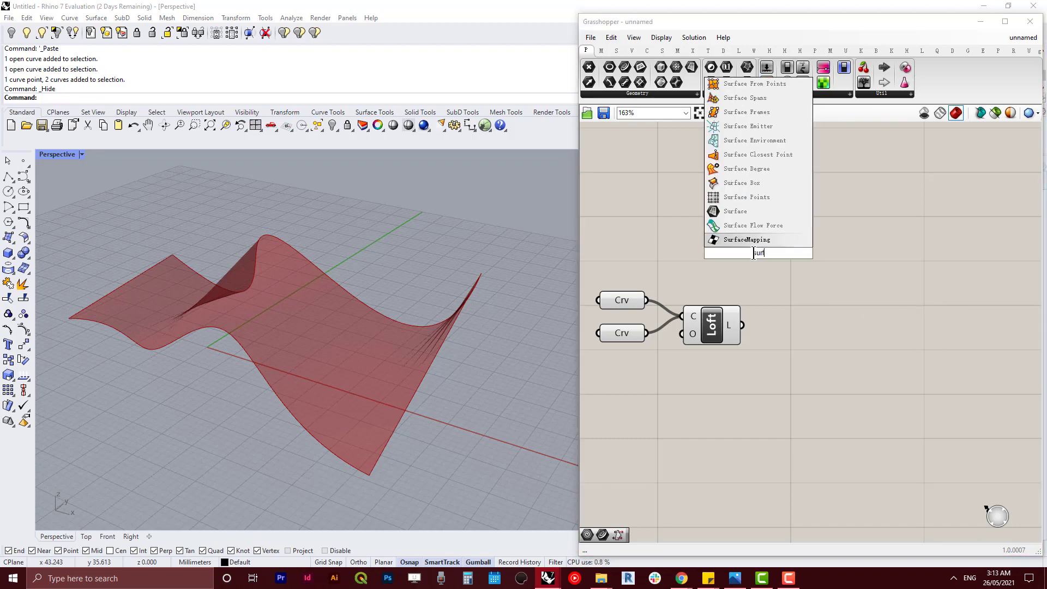
pyautogui.write('ur')
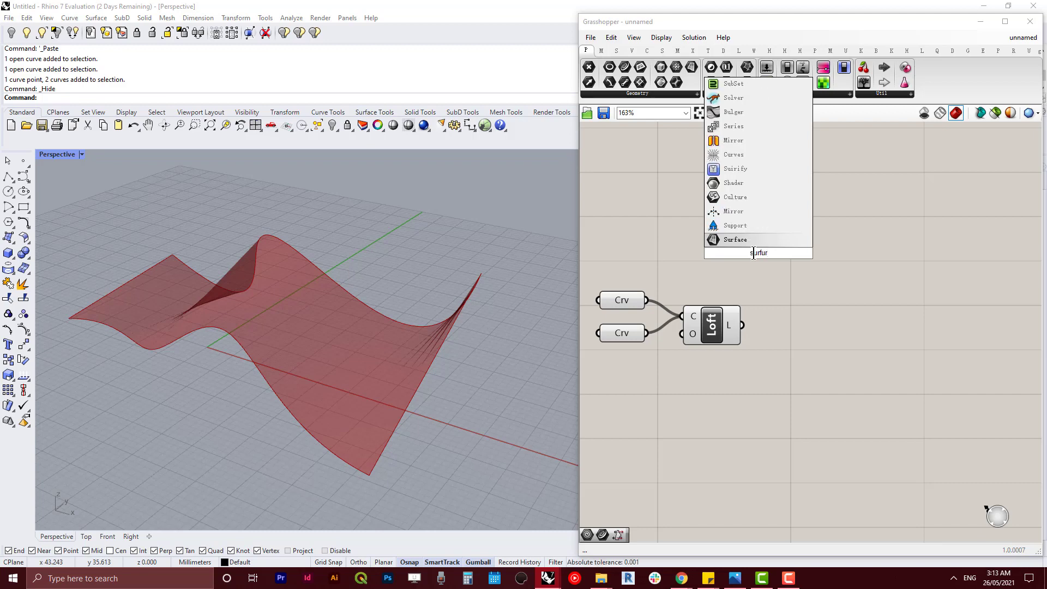
pyautogui.press('BackSpace')
pyautogui.press('BackSpace')
pyautogui.press('BackSpace')
pyautogui.press('BackSpace')
pyautogui.press('BackSpace')
pyautogui.press('BackSpace')
pyautogui.write('sub')
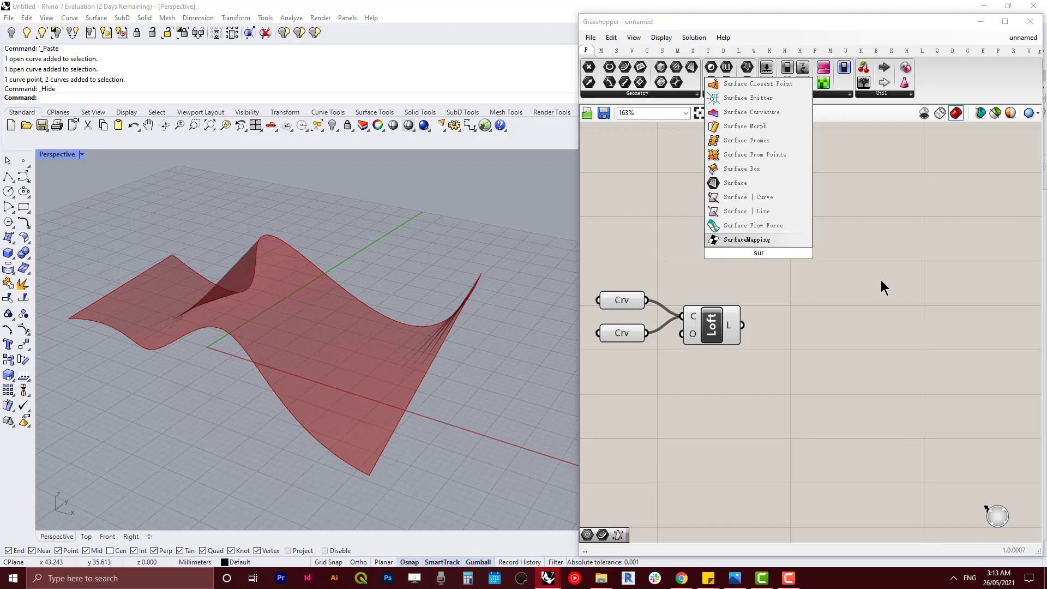
pyautogui.write('sur')
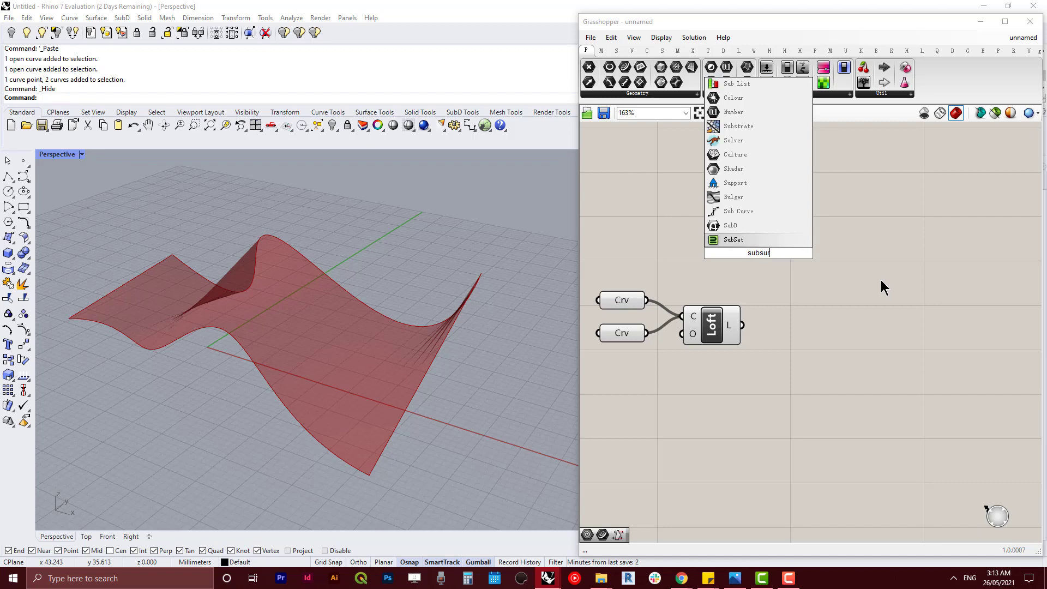
pyautogui.press('BackSpace')
pyautogui.press('BackSpace')
pyautogui.press('BackSpace')
pyautogui.press('BackSpace')
pyautogui.press('BackSpace')
pyautogui.press('BackSpace')
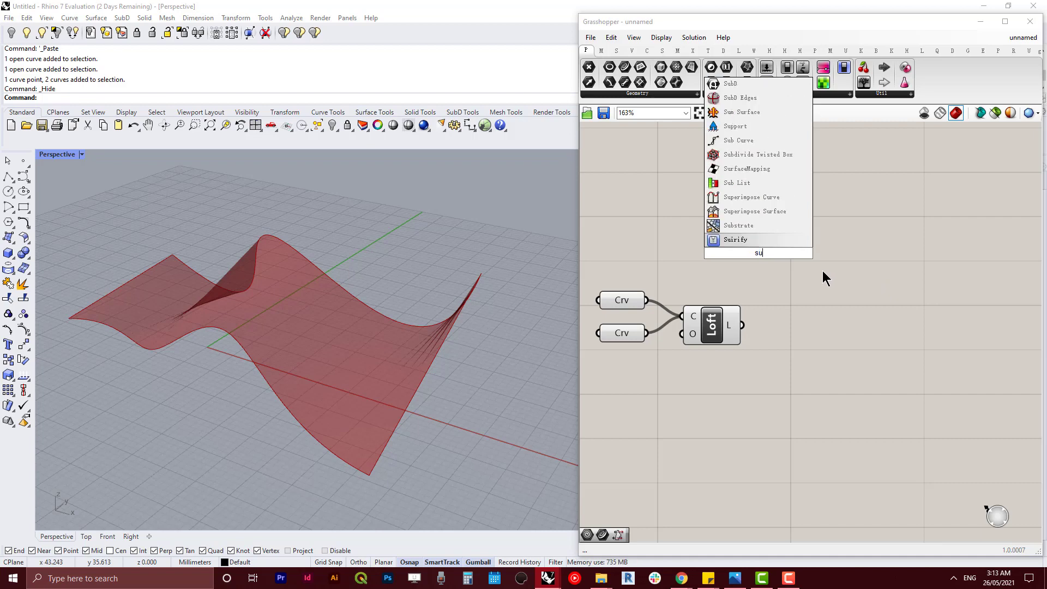
pyautogui.click(733, 160)
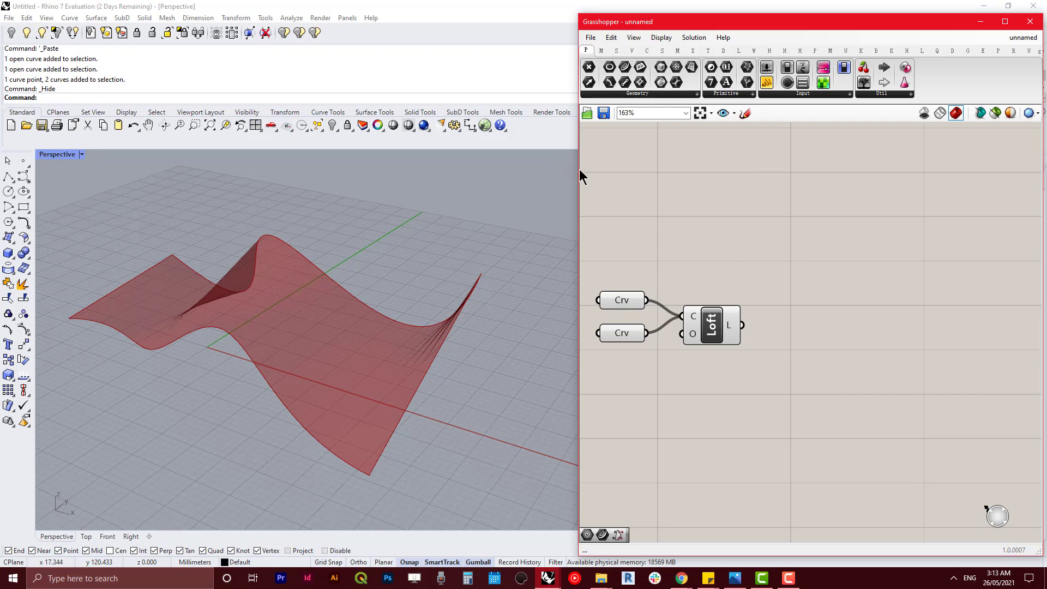
# - Add an Isotrim component to the right of the Loft and wire the Loft's L output into its S input
pyautogui.moveTo(580, 170); pyautogui.dragTo(426, 170)
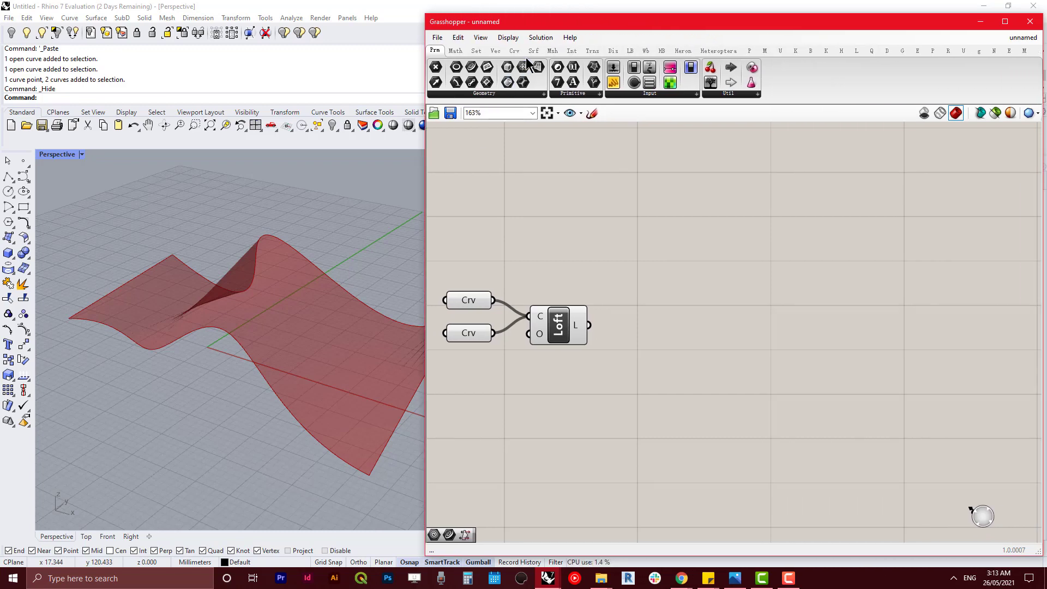
pyautogui.click(533, 50)
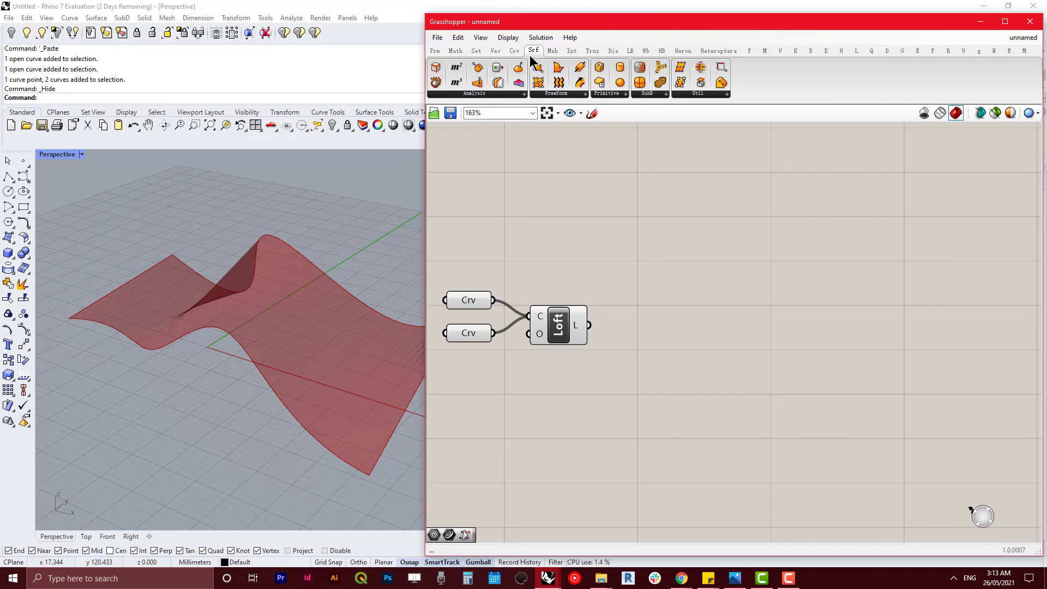
pyautogui.click(702, 93)
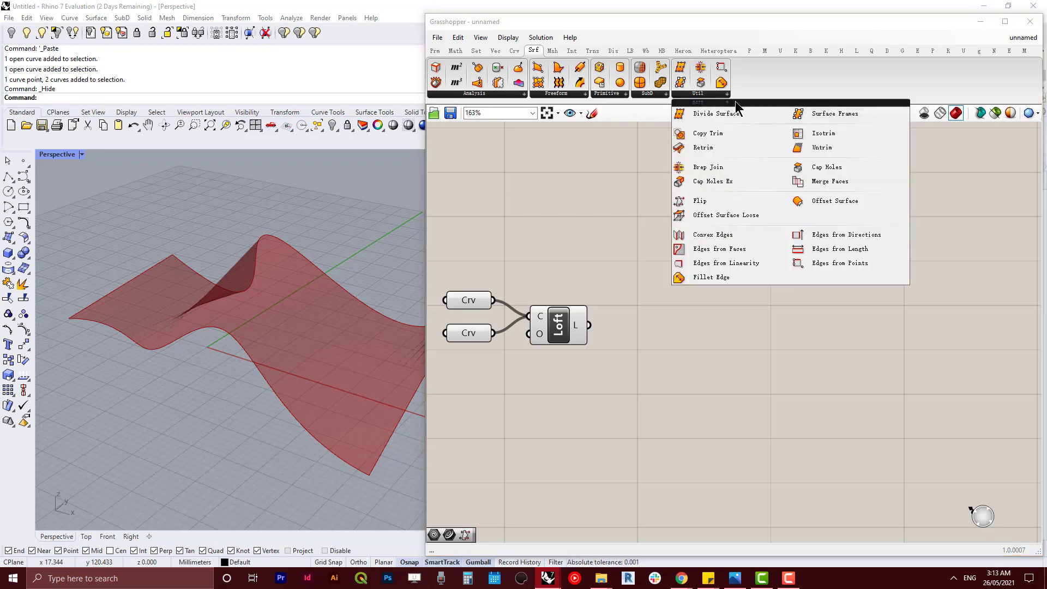
pyautogui.moveTo(819, 134); pyautogui.dragTo(681, 275)
pyautogui.scroll(5, 655, 286)
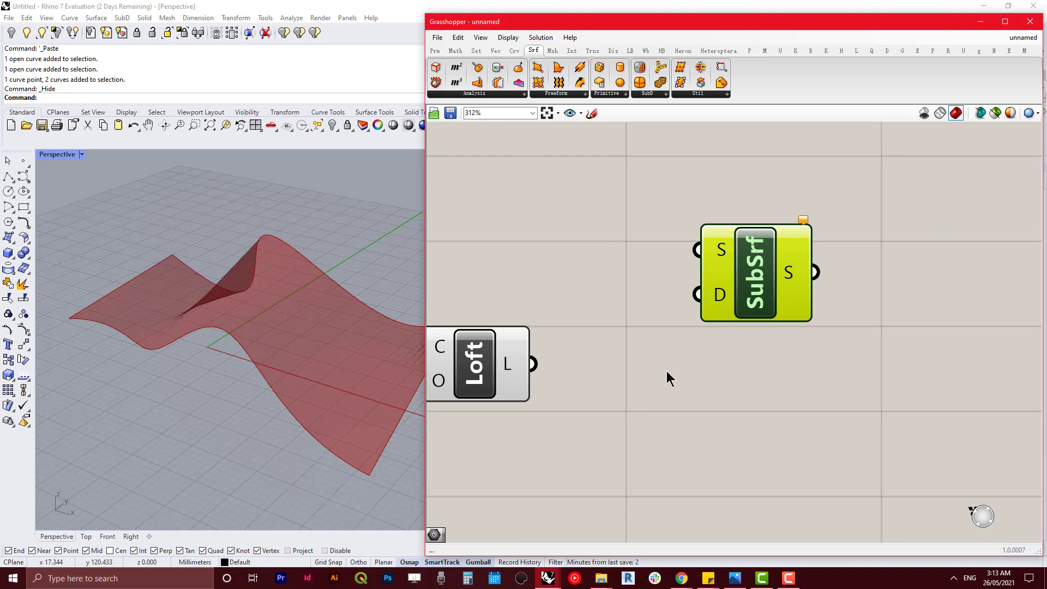
pyautogui.scroll(-5, 669, 377)
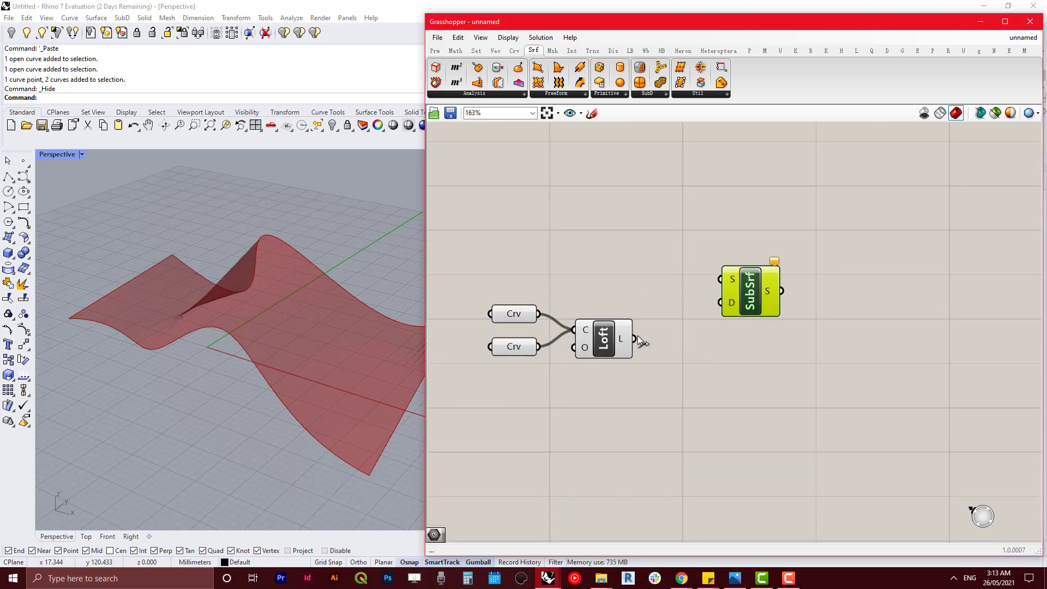
pyautogui.moveTo(638, 337); pyautogui.dragTo(854, 338)
pyautogui.moveTo(813, 402); pyautogui.dragTo(762, 362, button='right')
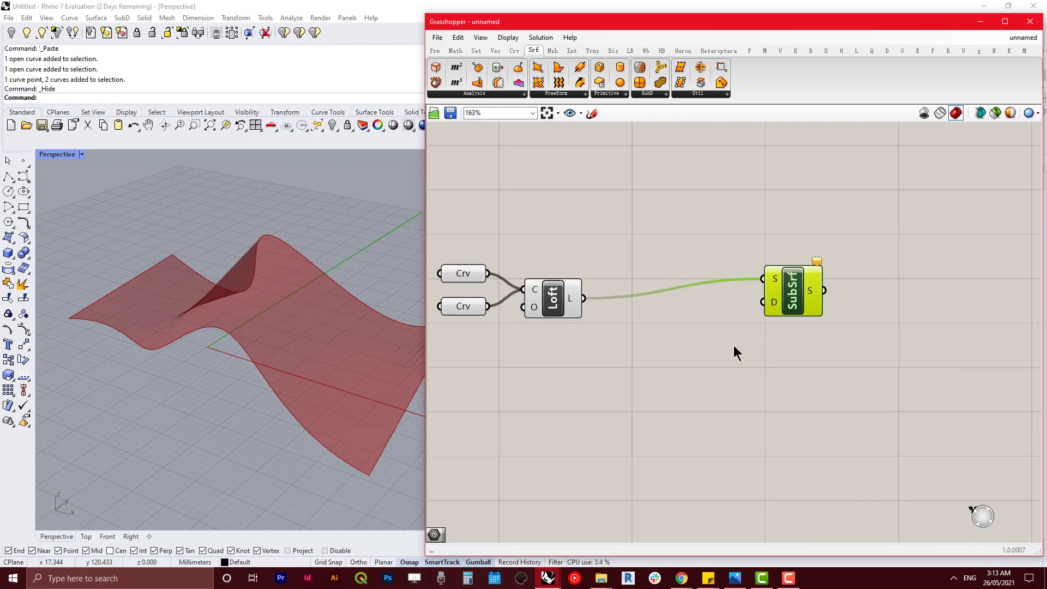
# - Try adding a Divide Surface component below the Loft wire and feeding it the Loft's L output
pyautogui.click(670, 360)
pyautogui.doubleClick(670, 360)
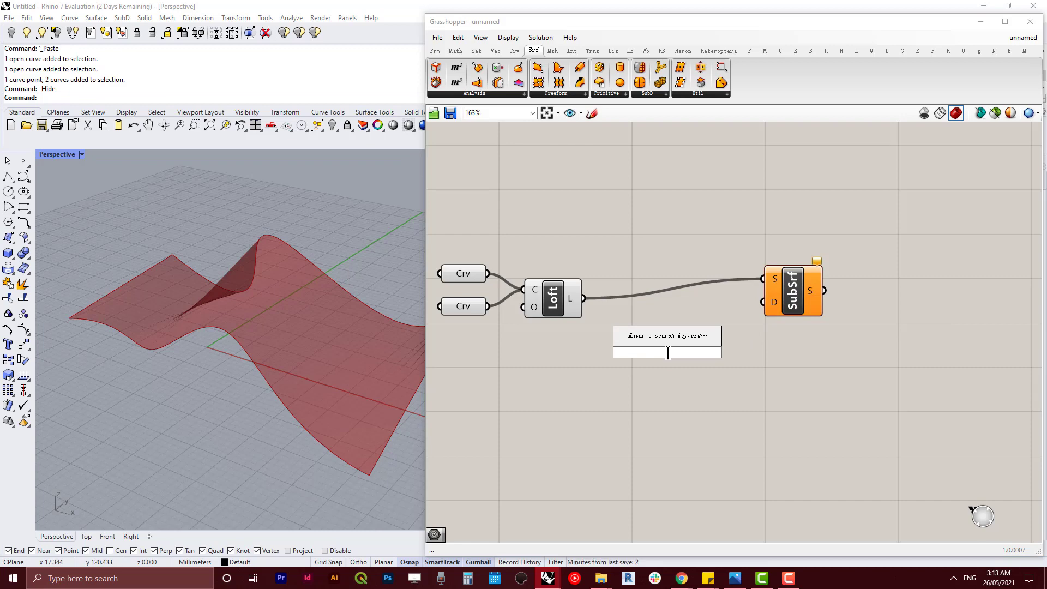
pyautogui.write('divid')
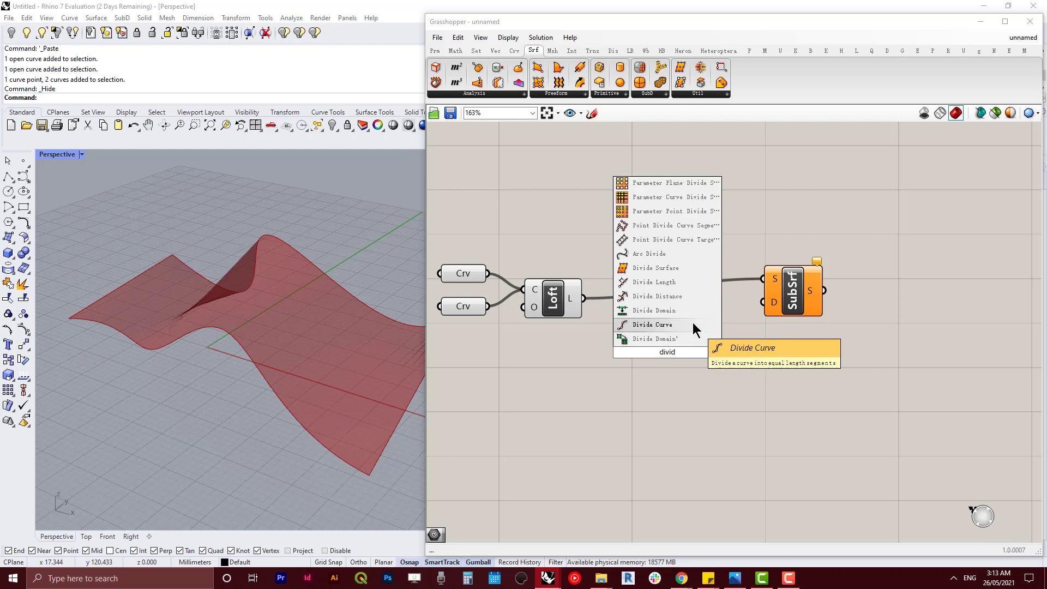
pyautogui.click(686, 269)
pyautogui.moveTo(656, 358); pyautogui.dragTo(691, 366)
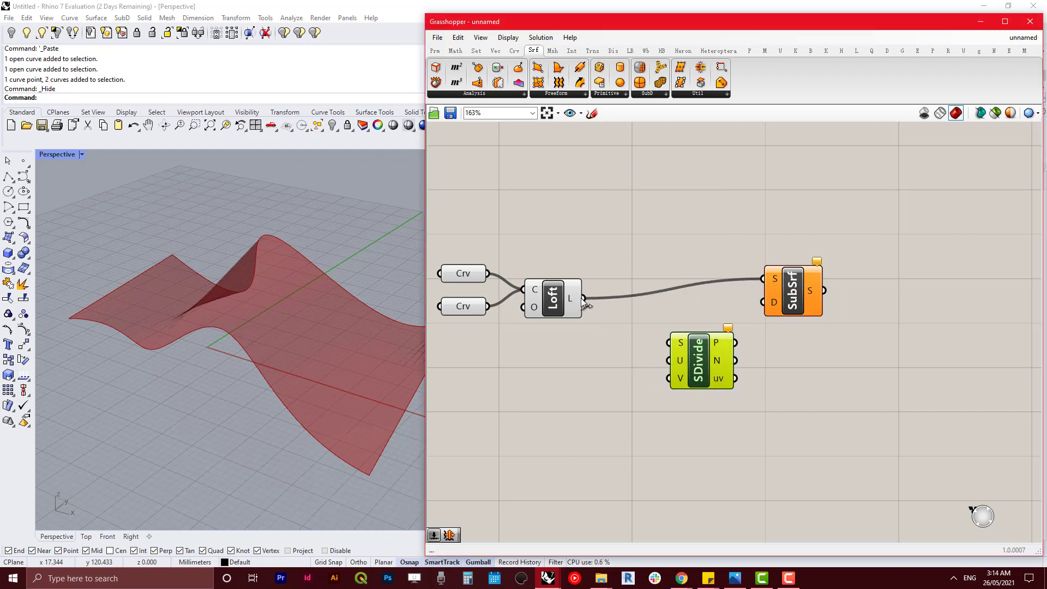
pyautogui.moveTo(582, 298); pyautogui.dragTo(669, 343)
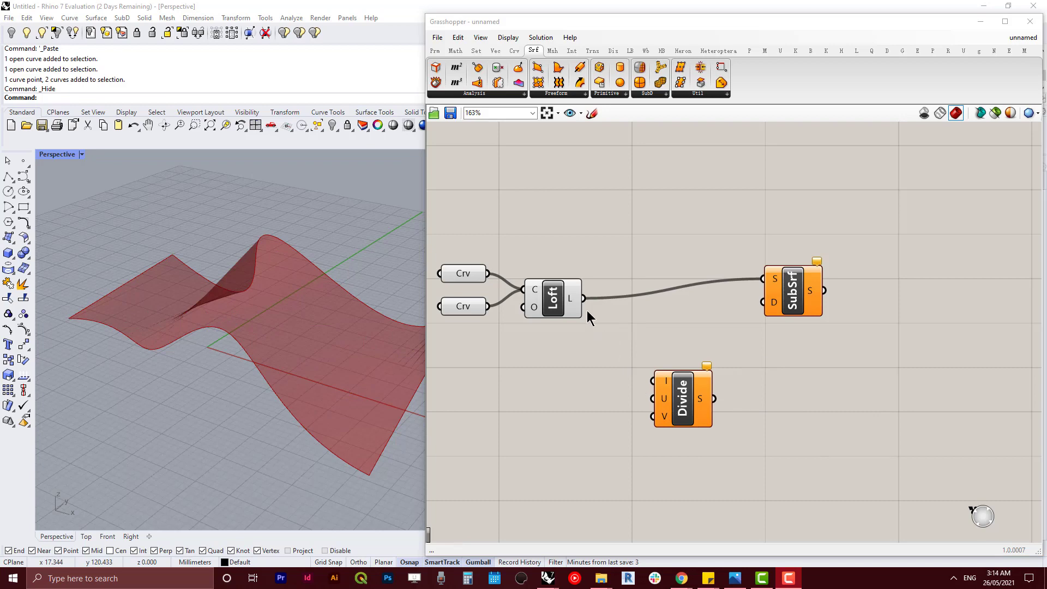
# - Wire the Loft's L output into the Divide component's I input and a new number slider of 10 into its U input
pyautogui.moveTo(583, 298); pyautogui.dragTo(701, 357)
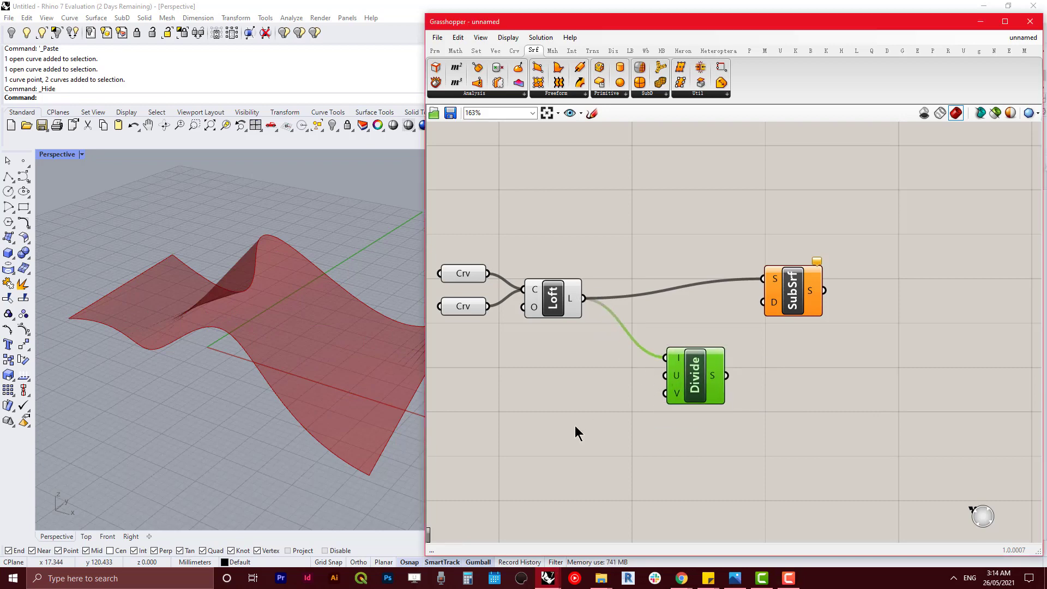
pyautogui.doubleClick(575, 426)
pyautogui.write('slider')
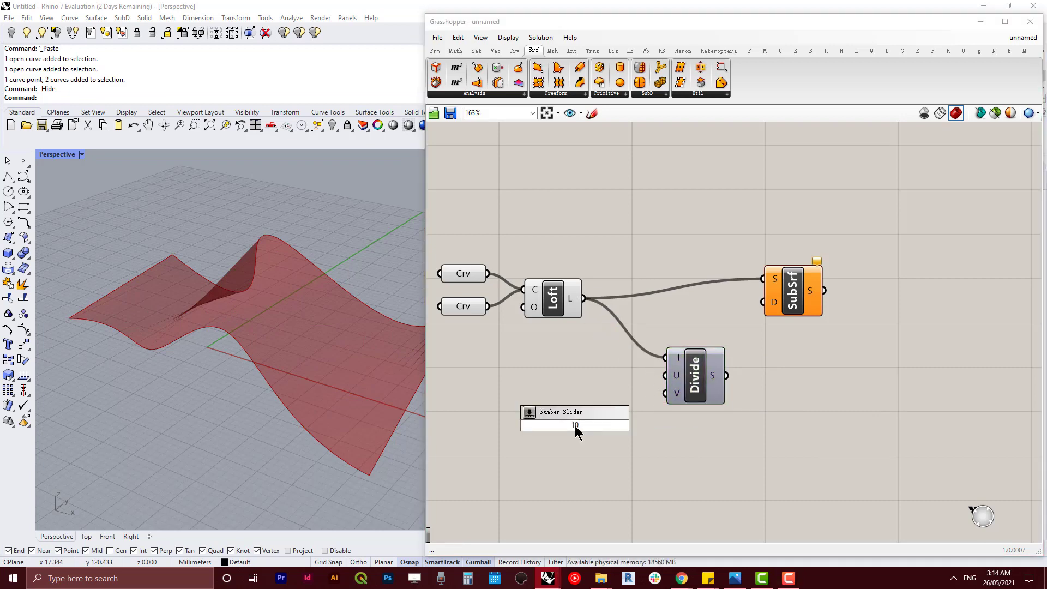
pyautogui.press('Return')
pyautogui.moveTo(573, 426); pyautogui.dragTo(665, 375)
# - Connect a new number slider of 20 to Divide's V input and wire Divide's S output into SubSrf's D input
pyautogui.doubleClick(571, 431)
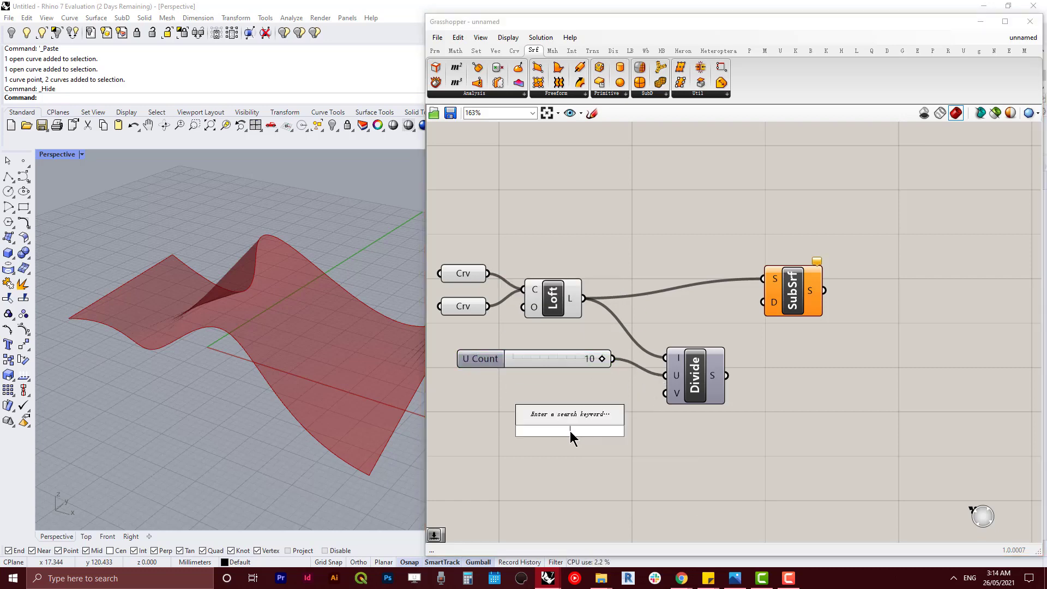
pyautogui.write('20')
pyautogui.press('Return')
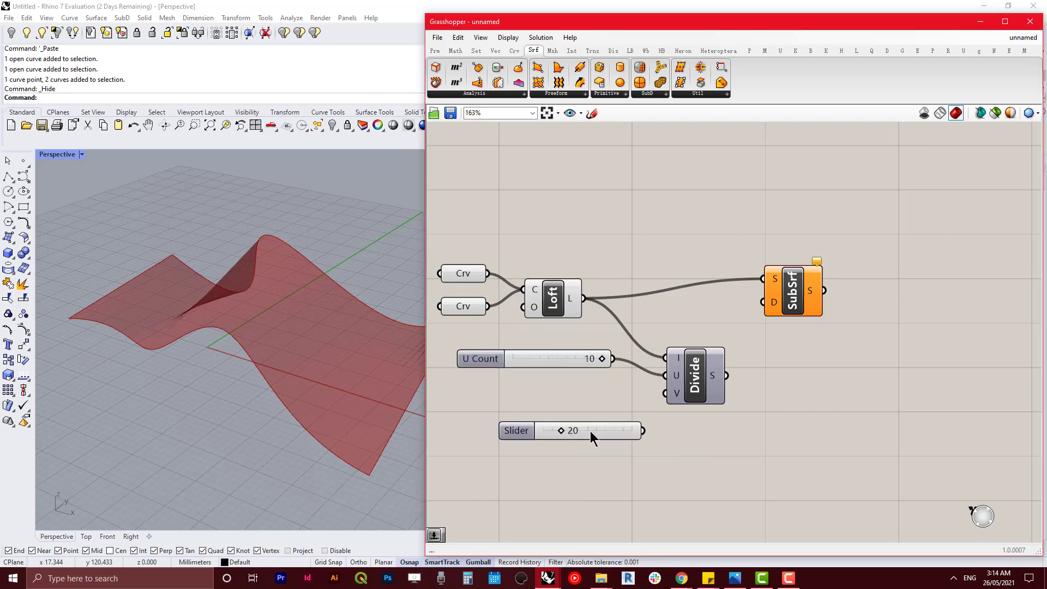
pyautogui.moveTo(590, 430); pyautogui.dragTo(664, 393)
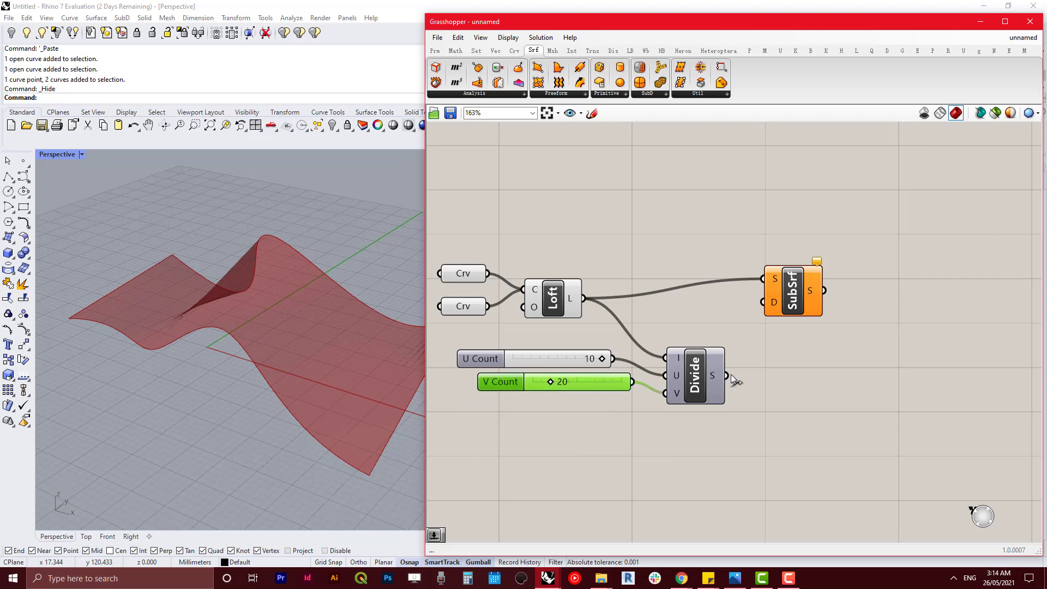
pyautogui.moveTo(729, 376); pyautogui.dragTo(763, 302)
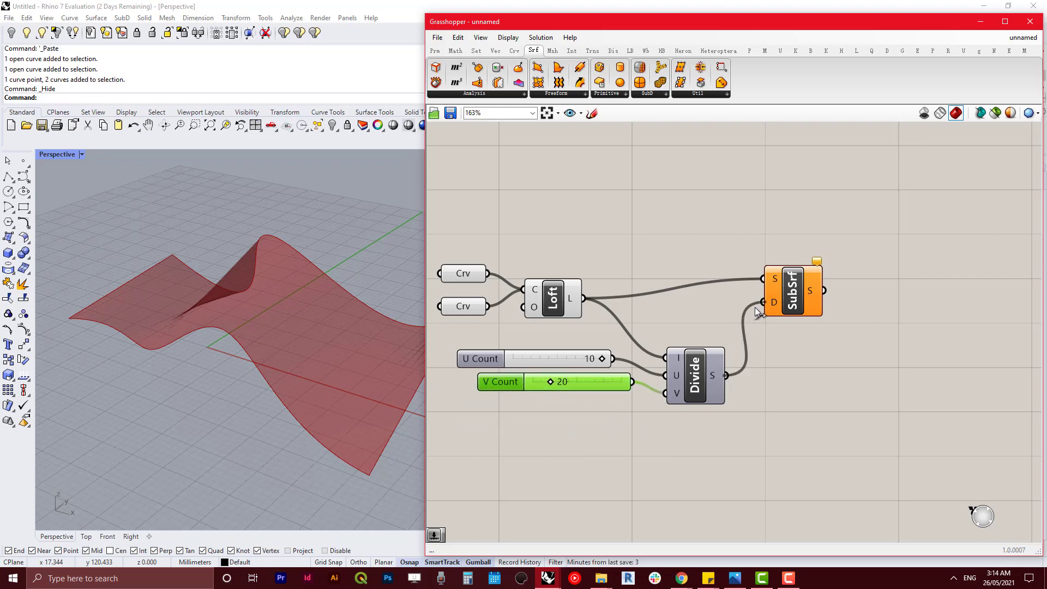
pyautogui.moveTo(885, 329); pyautogui.dragTo(792, 351)
pyautogui.moveTo(793, 352); pyautogui.dragTo(730, 343, button='right')
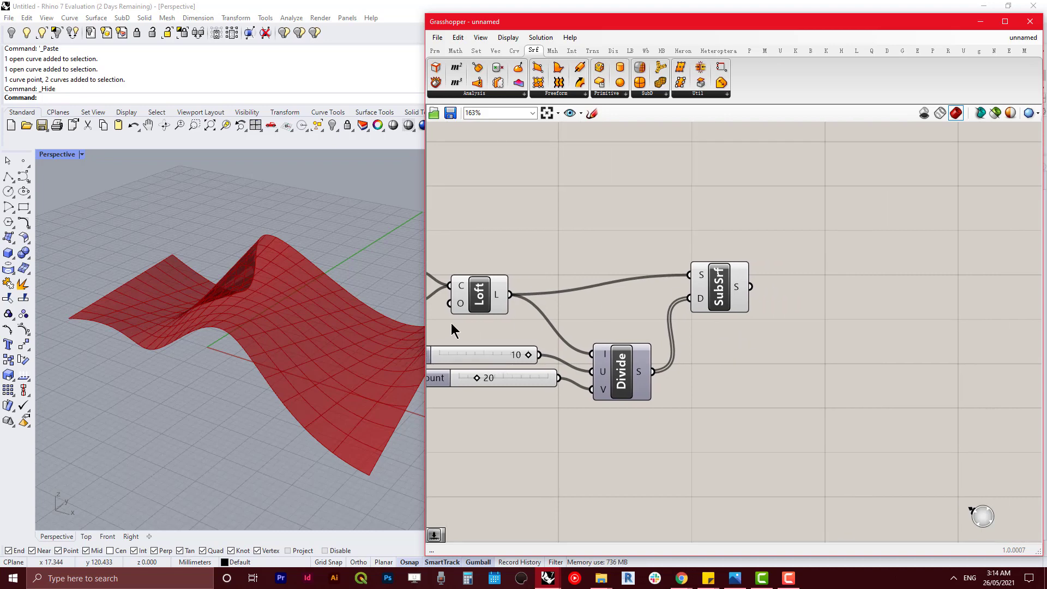
# - Turn off the Loft component's preview and select both Curve parameters
pyautogui.click(487, 301)
pyautogui.hotkey('ctrl', 'q')
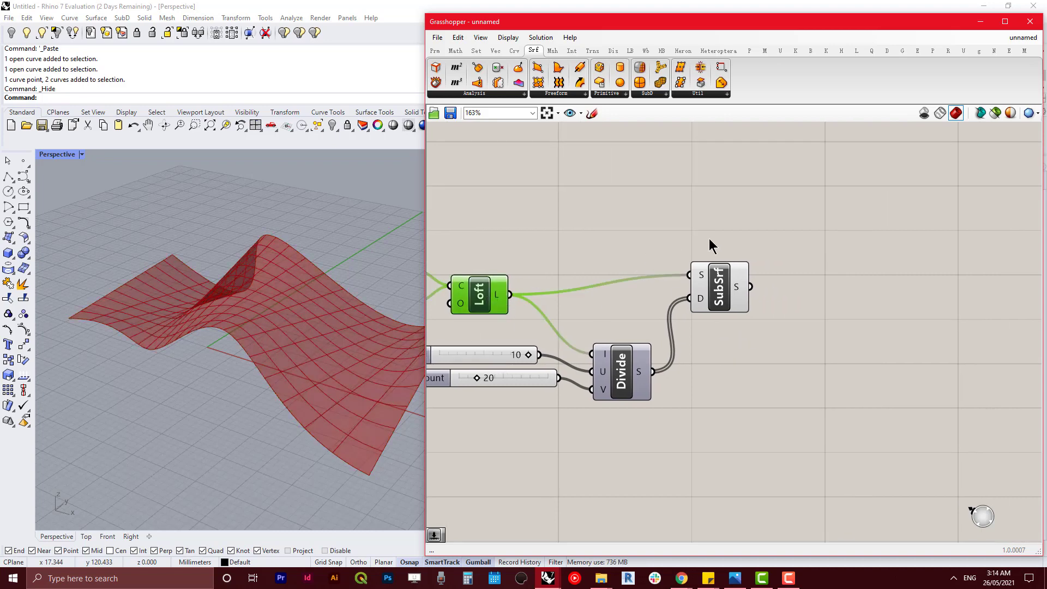
pyautogui.moveTo(749, 239); pyautogui.dragTo(861, 280, button='right')
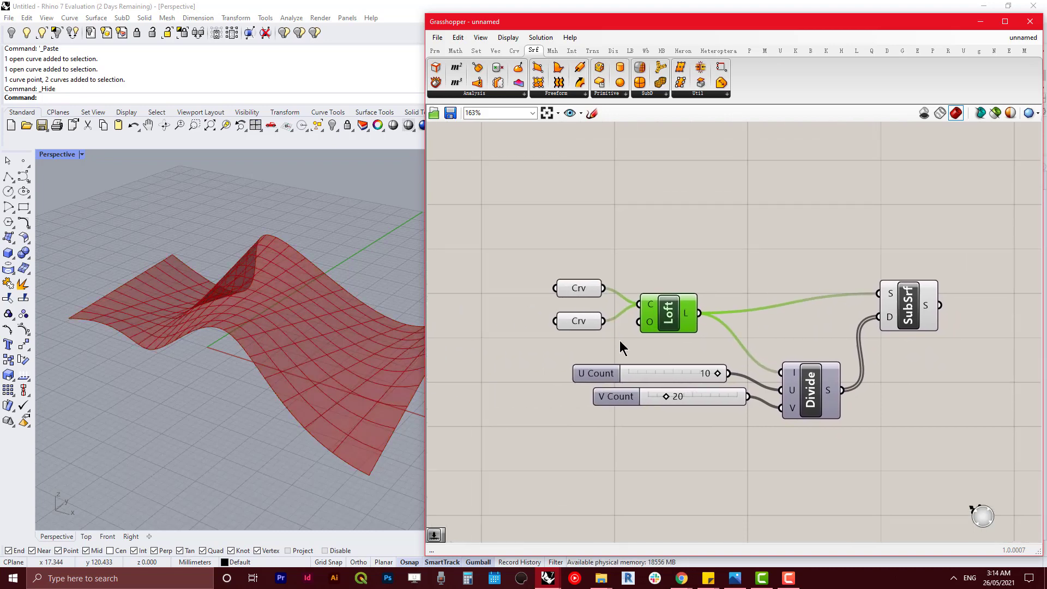
pyautogui.moveTo(619, 340); pyautogui.dragTo(540, 238)
pyautogui.scroll(-2, 887, 232)
pyautogui.moveTo(929, 285); pyautogui.dragTo(780, 327, button='right')
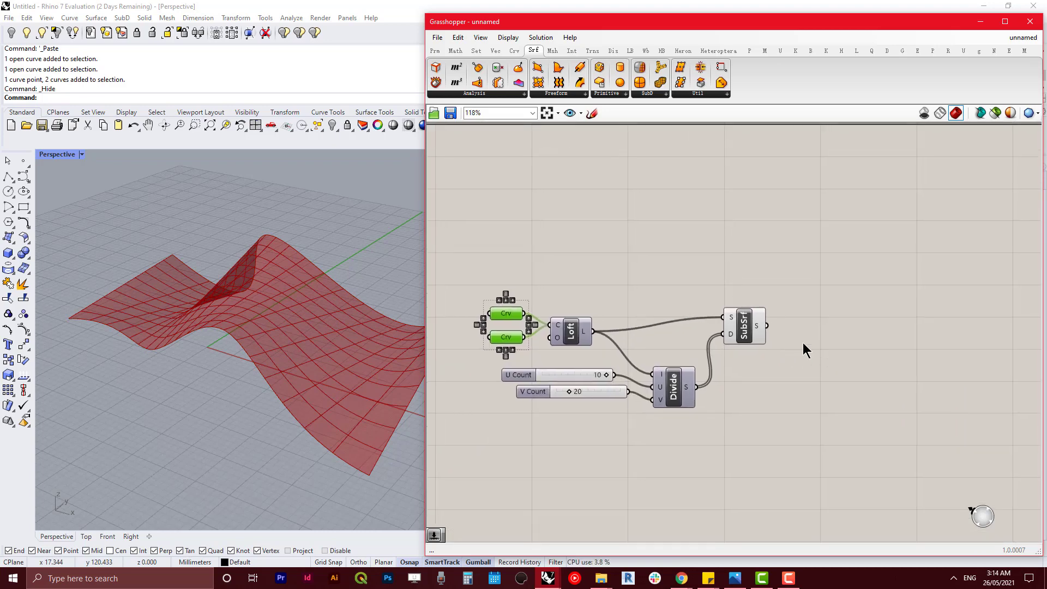
# - Move SubSrf level with the Loft's output wire and add an Area component to its right
pyautogui.moveTo(748, 333); pyautogui.dragTo(752, 347)
pyautogui.moveTo(846, 348); pyautogui.dragTo(693, 355, button='right')
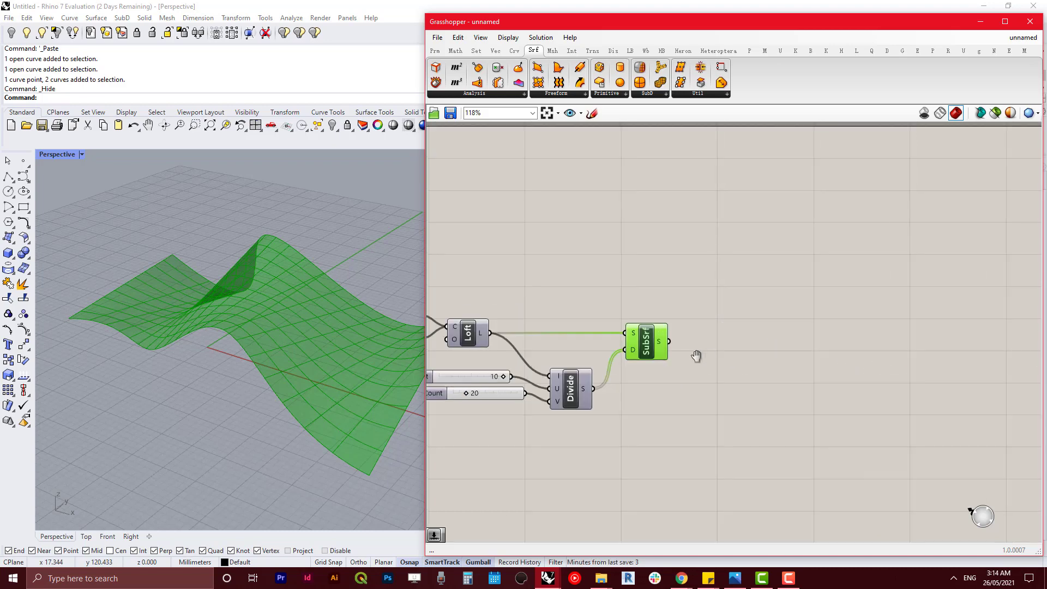
pyautogui.doubleClick(693, 355)
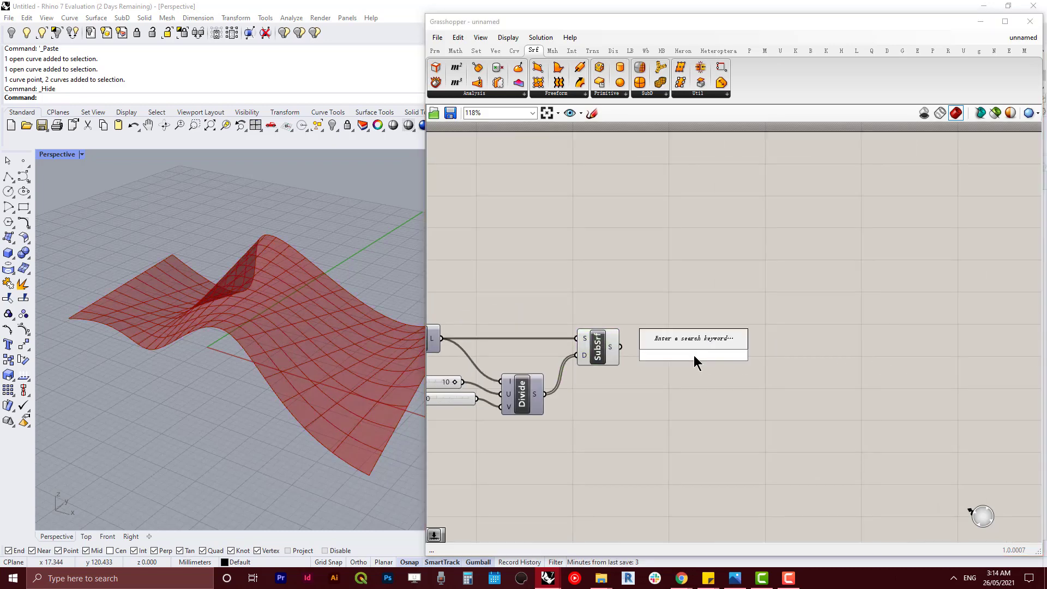
pyautogui.write('area')
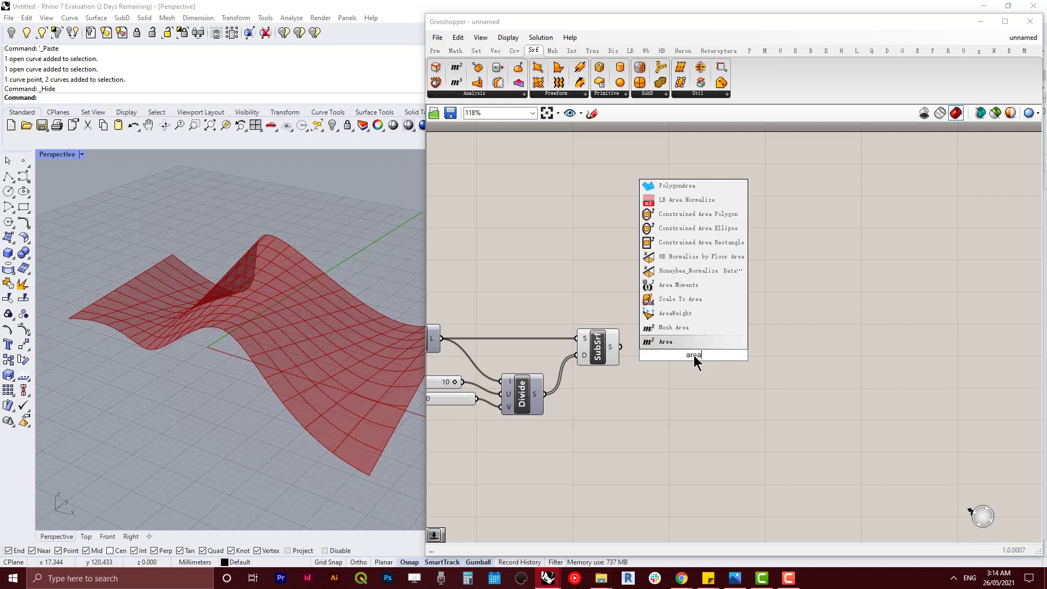
pyautogui.press('Return')
pyautogui.scroll(3, 657, 294)
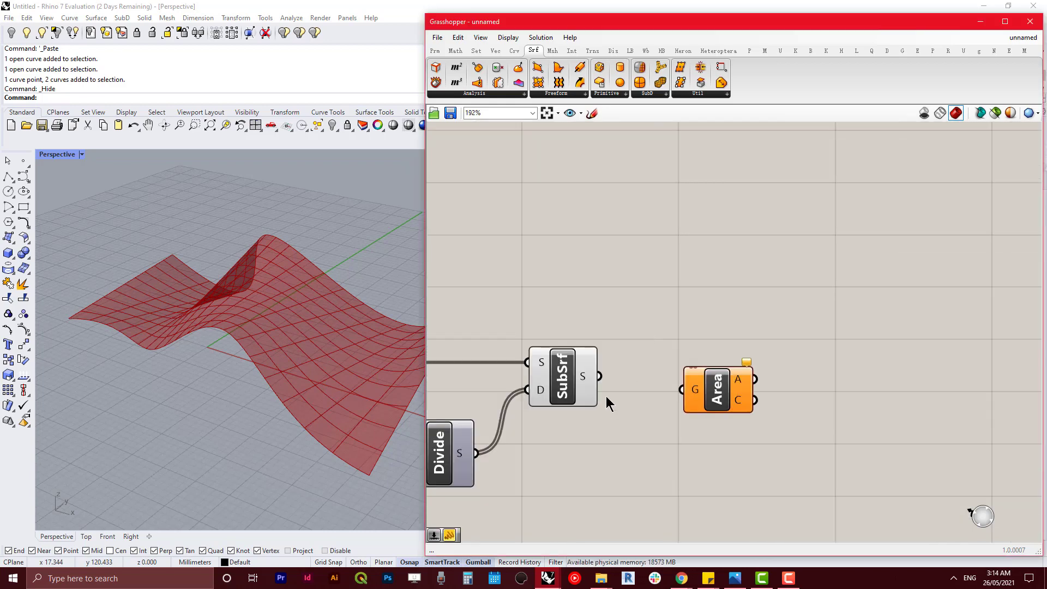
# - Align Area with SubSrf, wire SubSrf's S output into Area's G input, and add a Surface Closest Point component below Area
pyautogui.moveTo(719, 393); pyautogui.dragTo(712, 380)
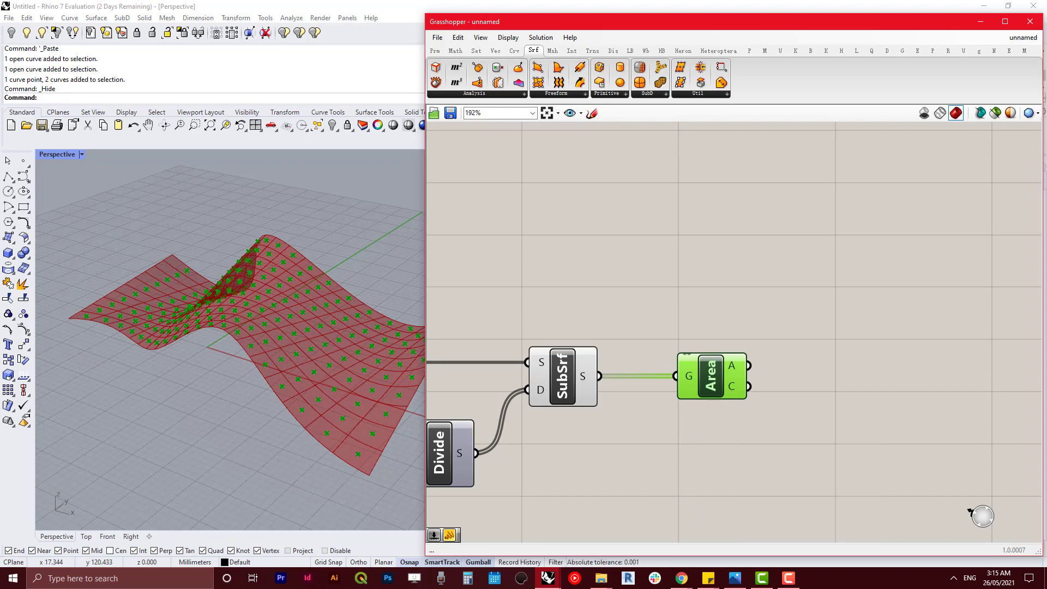
pyautogui.doubleClick(732, 301)
pyautogui.write('sur')
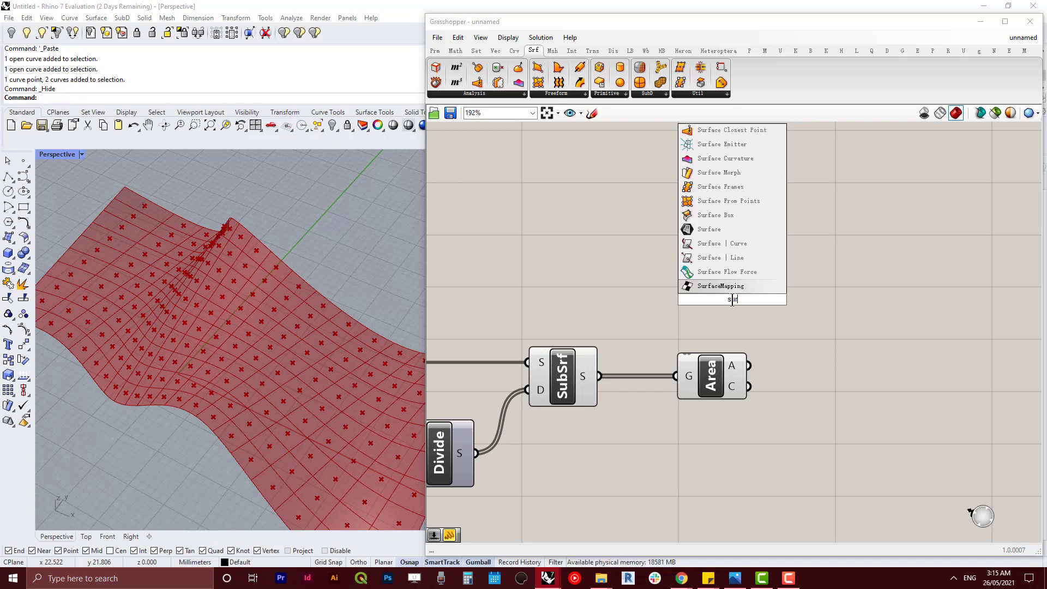
pyautogui.press('BackSpace')
pyautogui.write('rface')
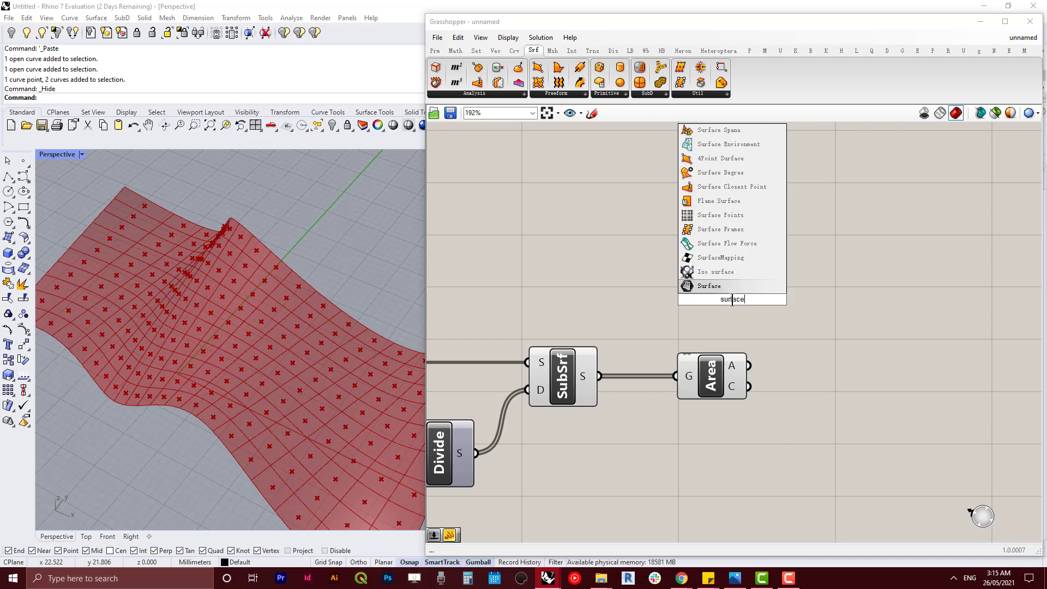
pyautogui.write(' c')
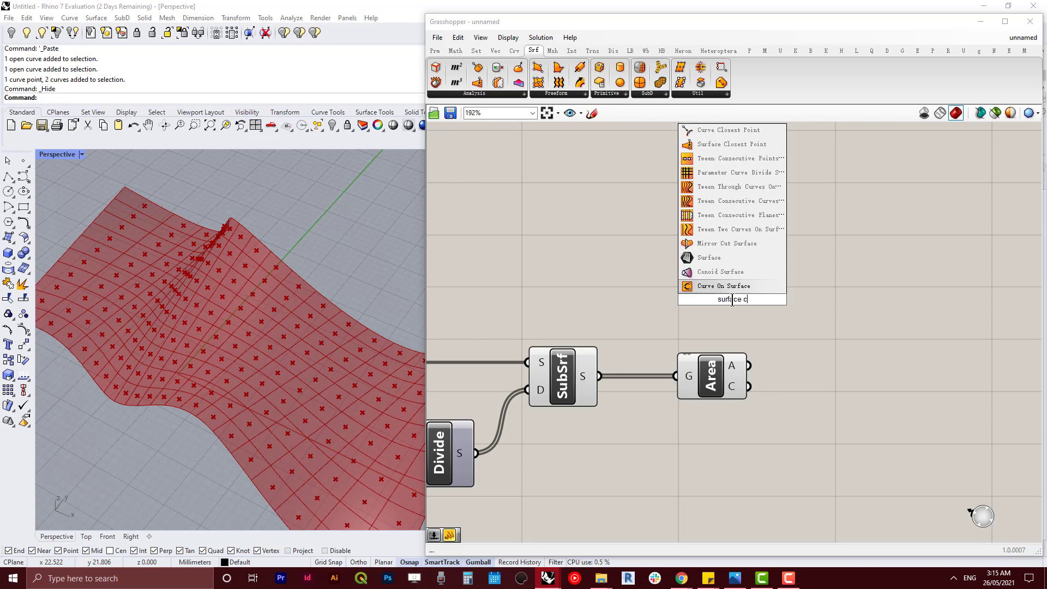
pyautogui.click(750, 148)
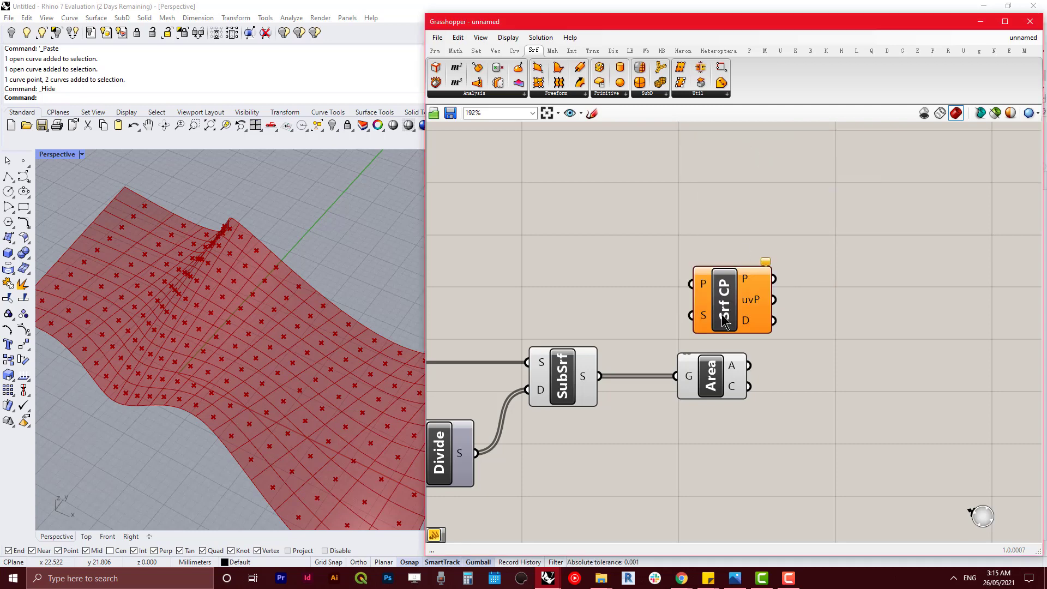
pyautogui.moveTo(728, 305); pyautogui.dragTo(743, 227, button='right')
pyautogui.moveTo(745, 221); pyautogui.dragTo(731, 394)
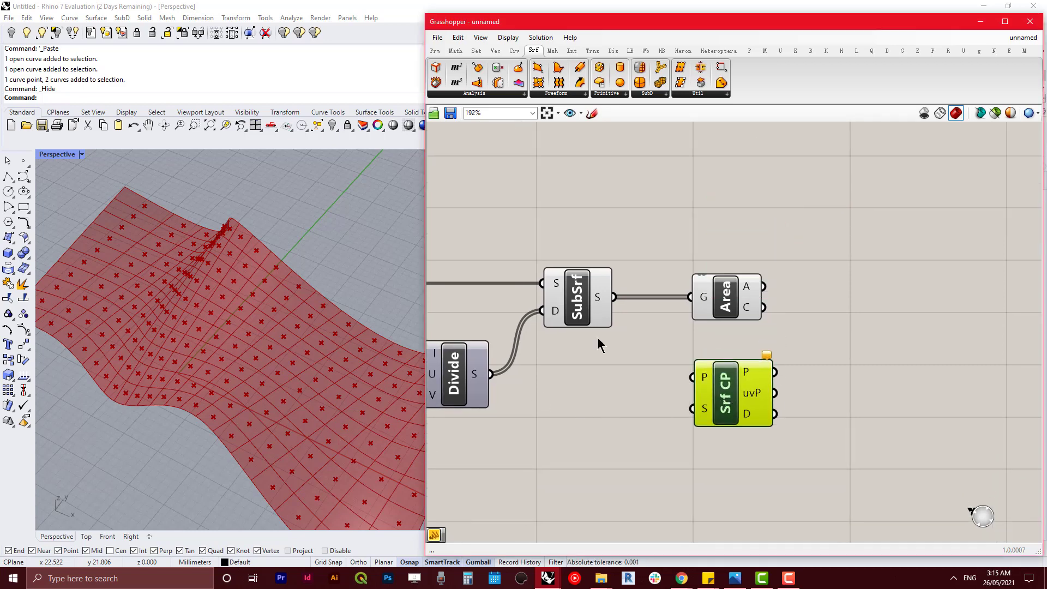
# - Try wiring SubSrf's S output into Srf CP's P input and Divide's S output into Srf CP's S input
pyautogui.click(743, 315)
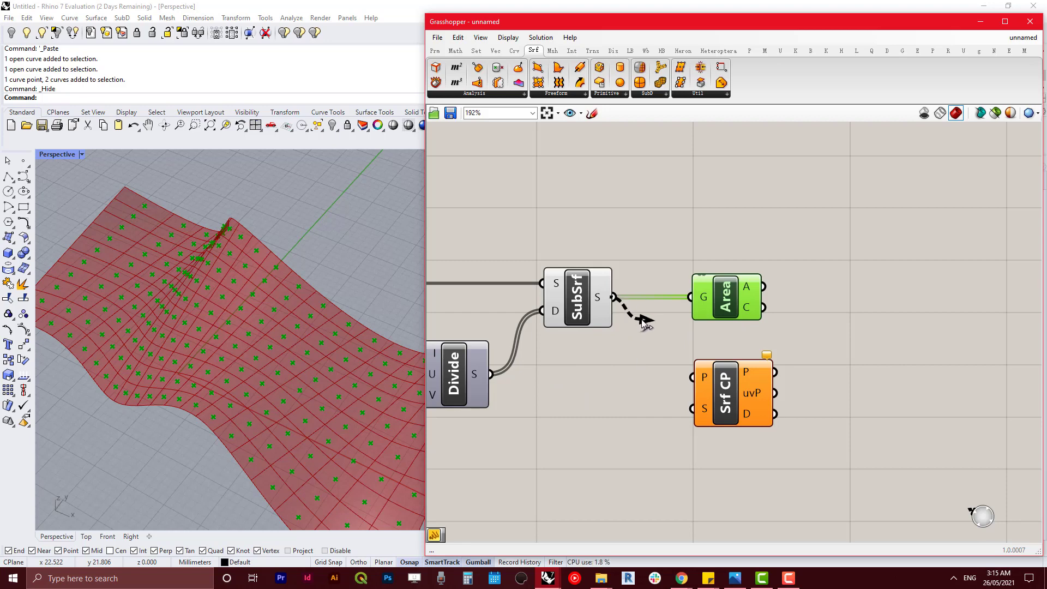
pyautogui.moveTo(615, 299); pyautogui.dragTo(690, 376)
pyautogui.moveTo(638, 435); pyautogui.dragTo(662, 393, button='right')
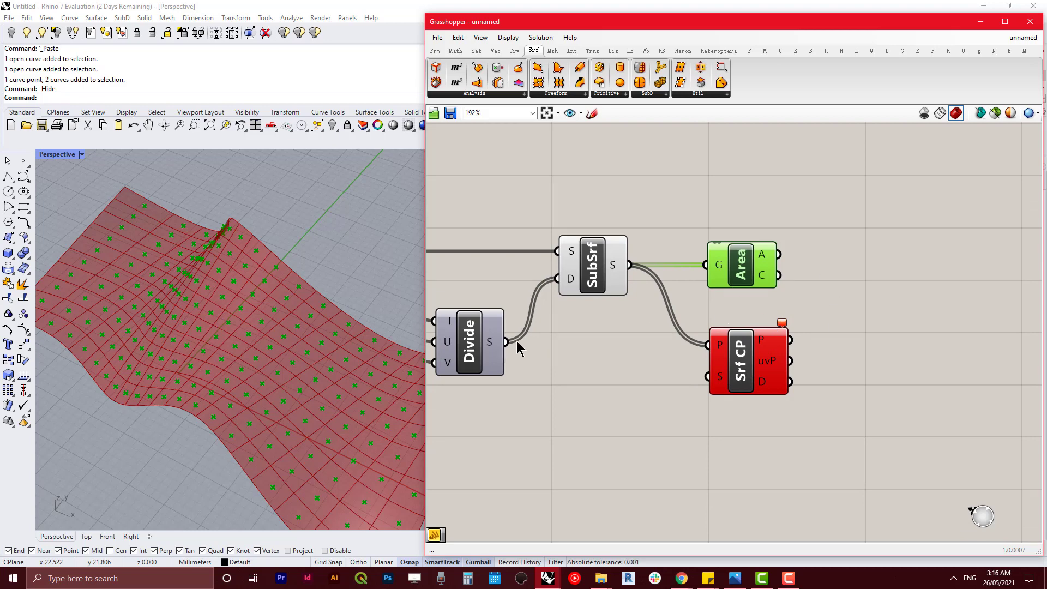
pyautogui.moveTo(508, 342); pyautogui.dragTo(707, 376)
pyautogui.moveTo(813, 380); pyautogui.dragTo(871, 385, button='right')
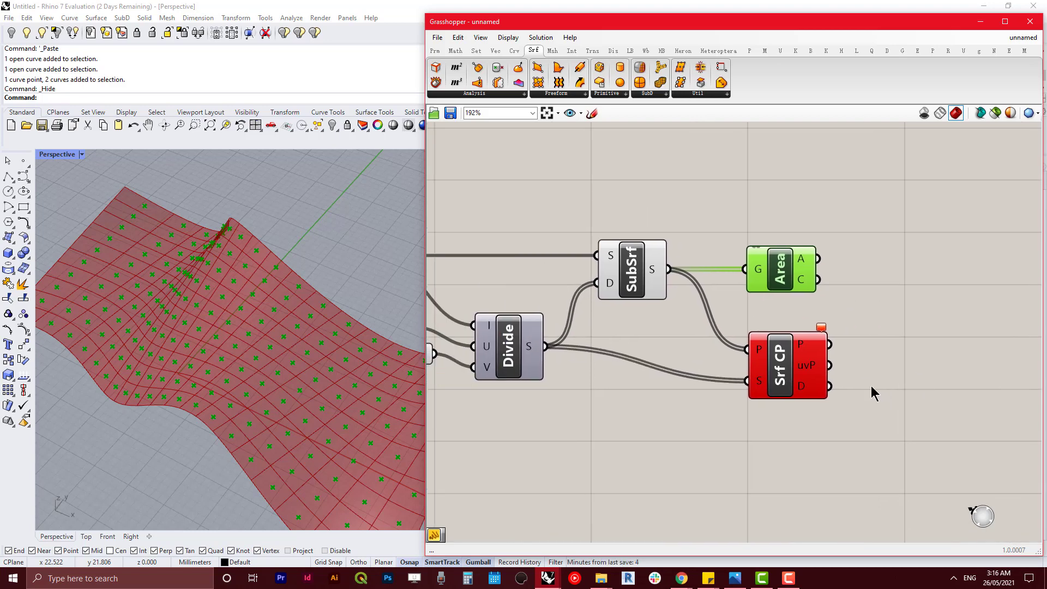
# - Move Srf CP farther from Area, then feed Area's C output into its P input and SubSrf's S output into its S input
pyautogui.click(785, 365)
pyautogui.moveTo(786, 365); pyautogui.dragTo(887, 361)
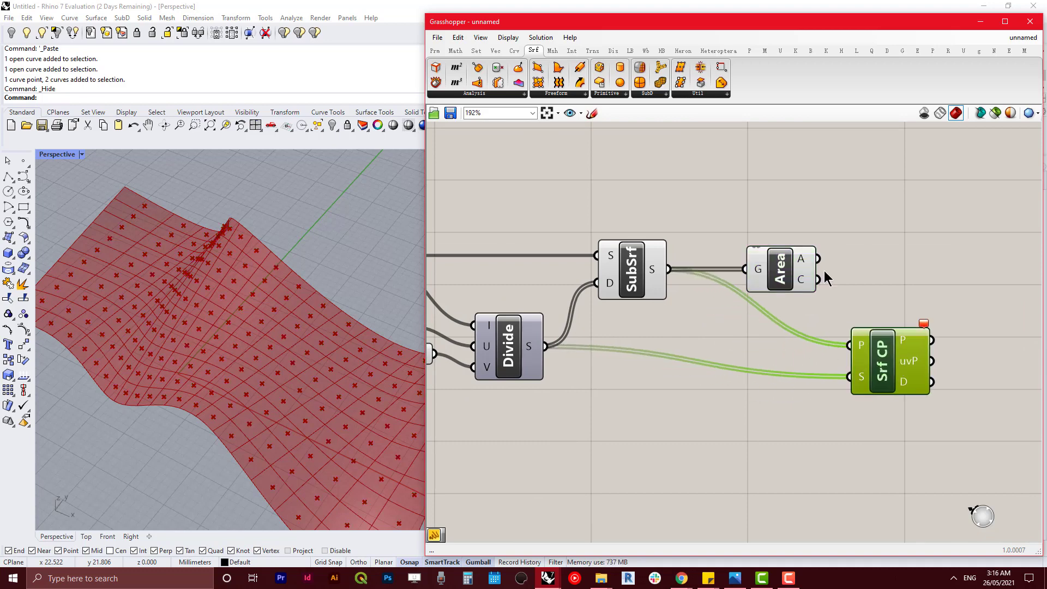
pyautogui.moveTo(819, 280); pyautogui.dragTo(848, 344)
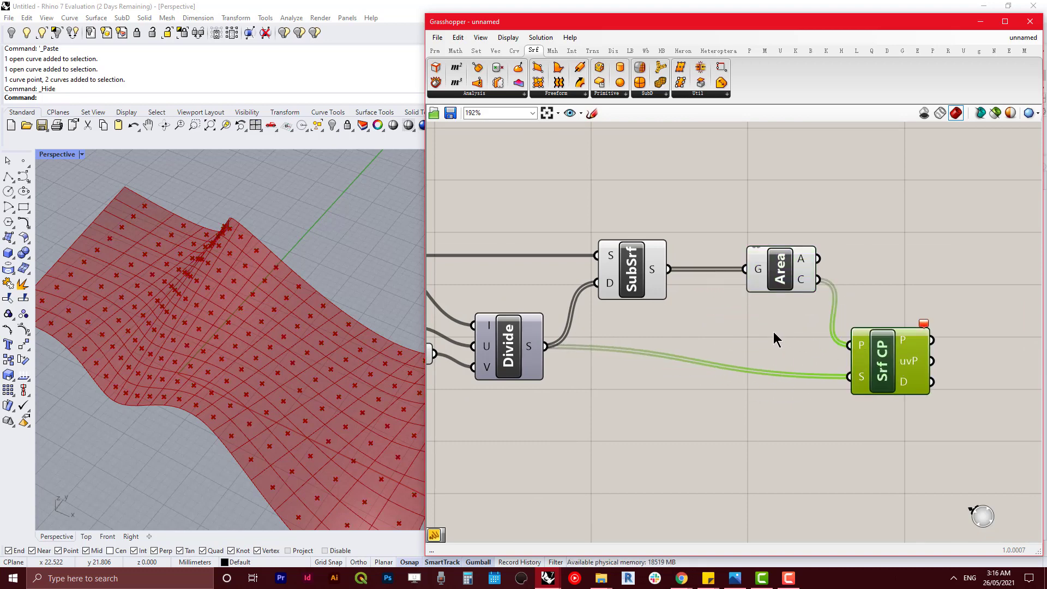
pyautogui.moveTo(668, 269); pyautogui.dragTo(848, 376)
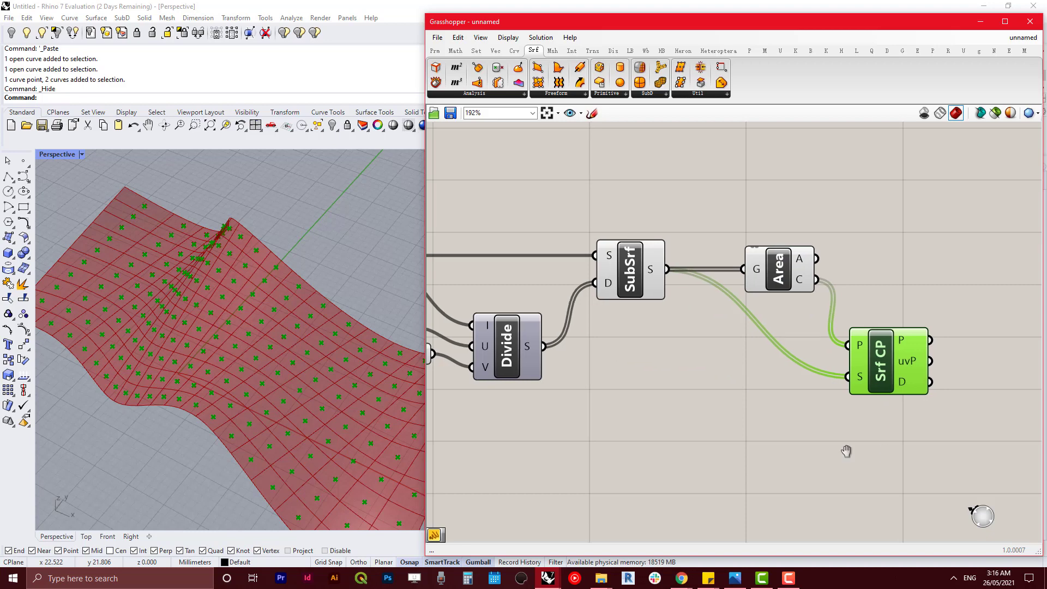
# - Turn off the Area component's preview and leave SubSrf's preview switched on
pyautogui.moveTo(888, 449); pyautogui.dragTo(711, 451, button='right')
pyautogui.scroll(5, 226, 321)
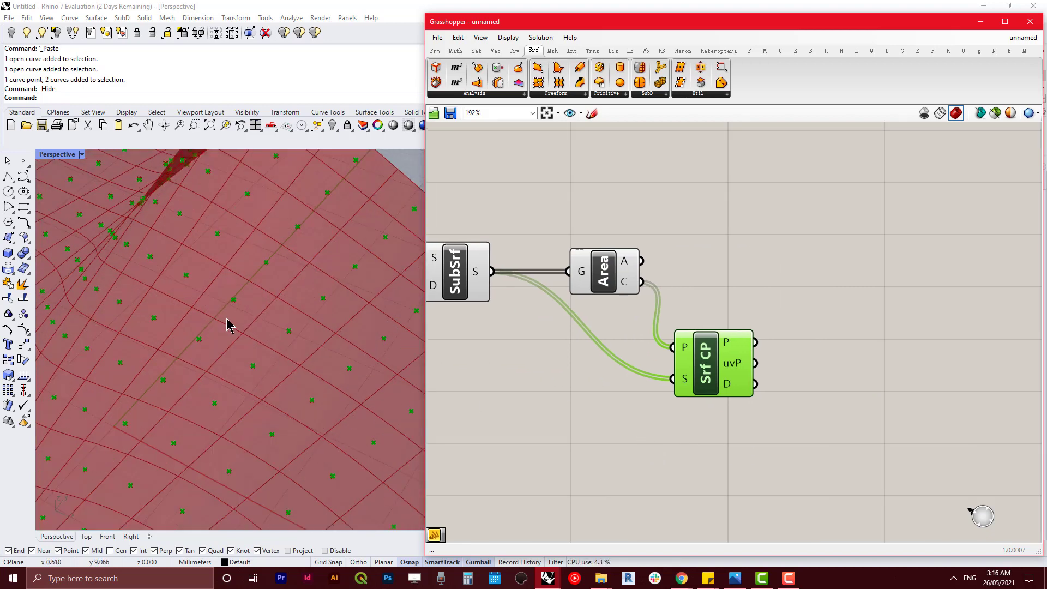
pyautogui.scroll(-5, 227, 326)
pyautogui.click(599, 273)
pyautogui.click(469, 270)
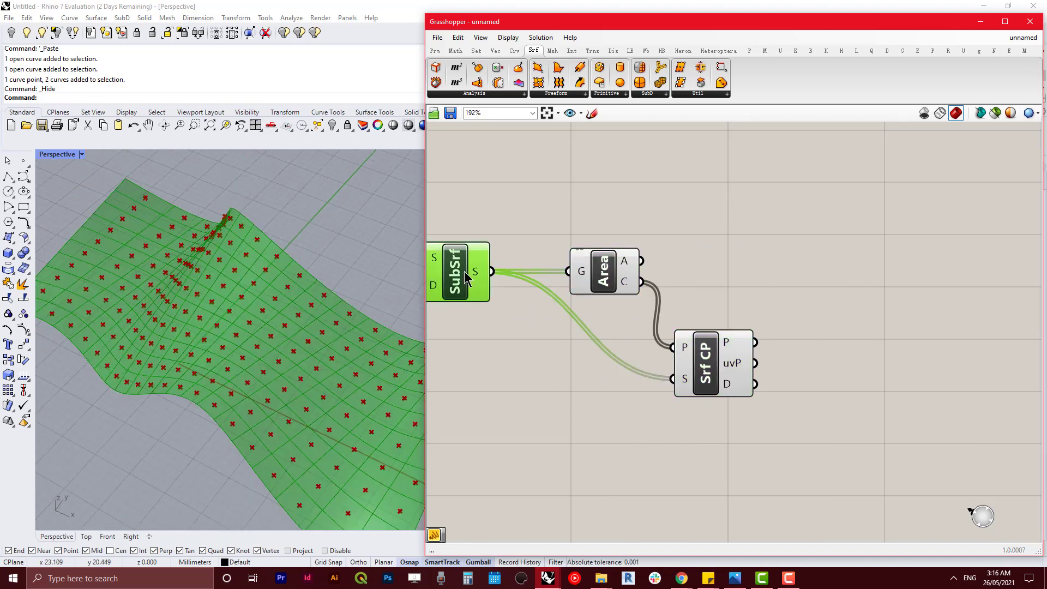
pyautogui.hotkey('ctrl', 'q')
pyautogui.click(604, 269)
pyautogui.click(448, 279)
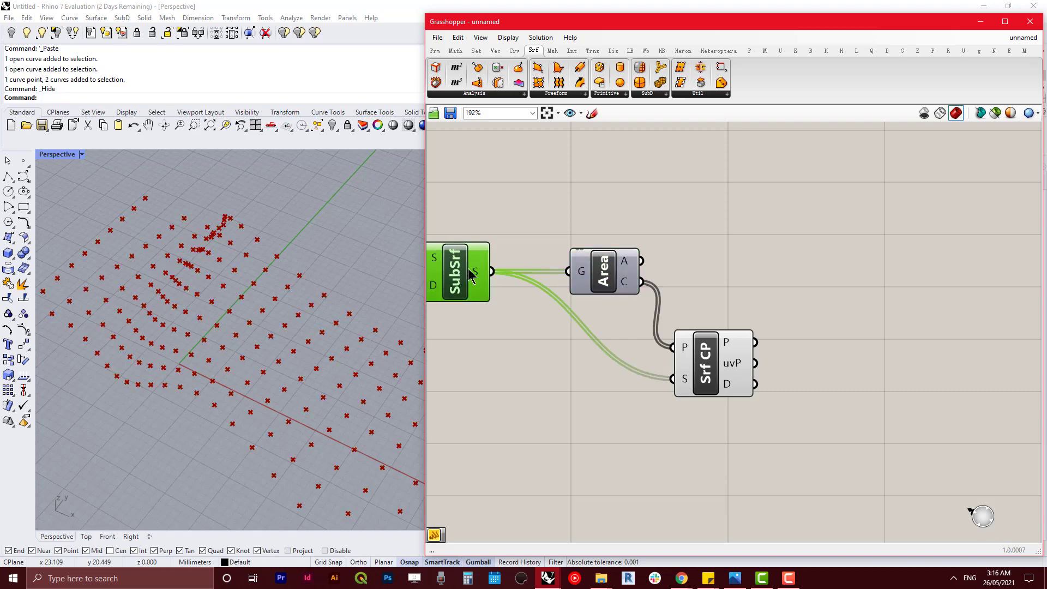
pyautogui.hotkey('ctrl', 'q')
# - Add an Evaluate Surface component to the right of Area and Srf CP
pyautogui.moveTo(842, 264); pyautogui.dragTo(760, 264, button='right')
pyautogui.doubleClick(719, 247)
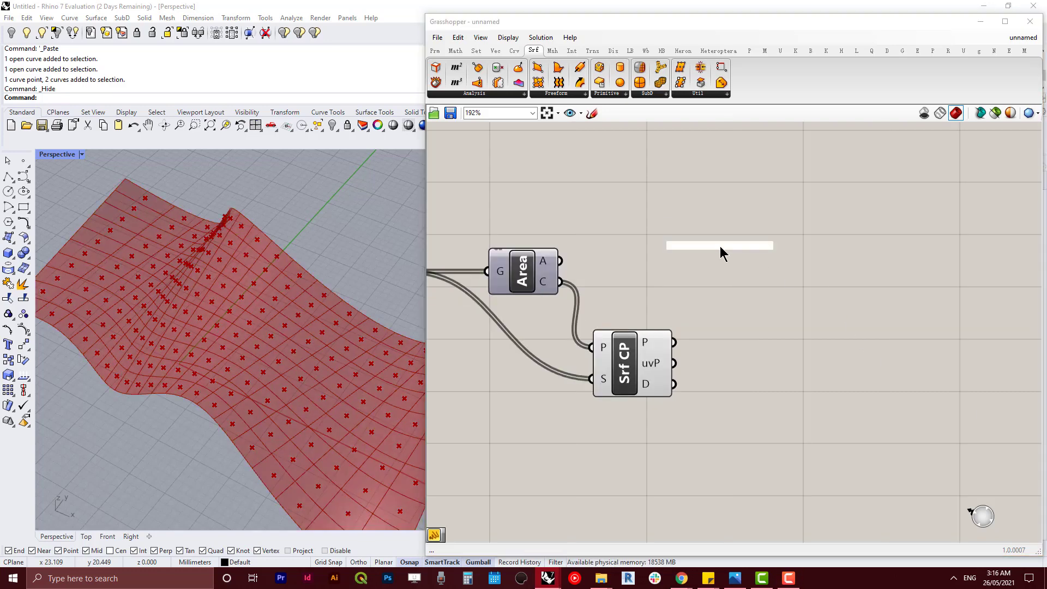
pyautogui.write('eva')
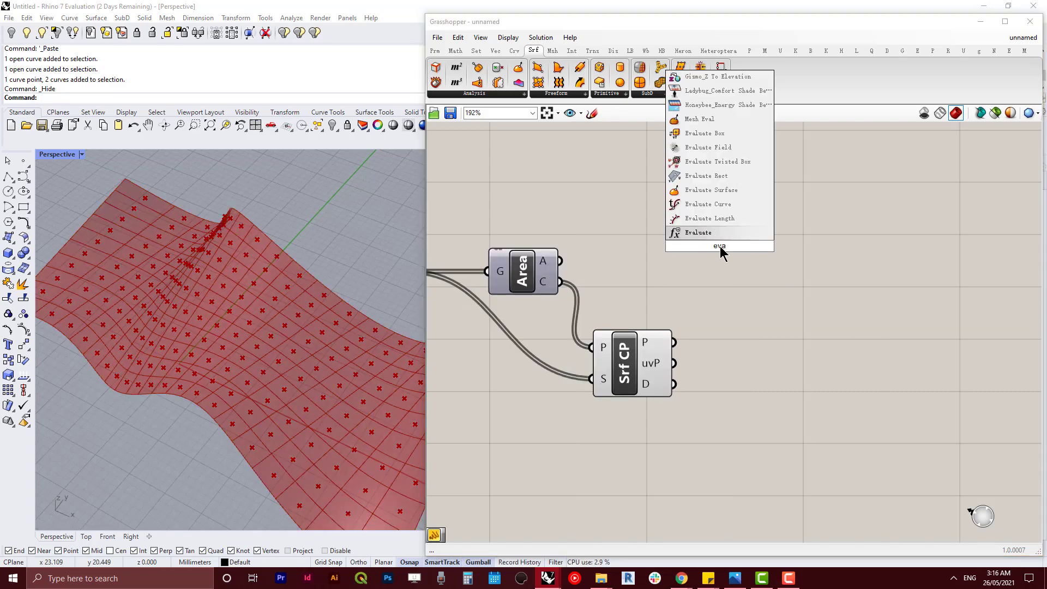
pyautogui.write('l')
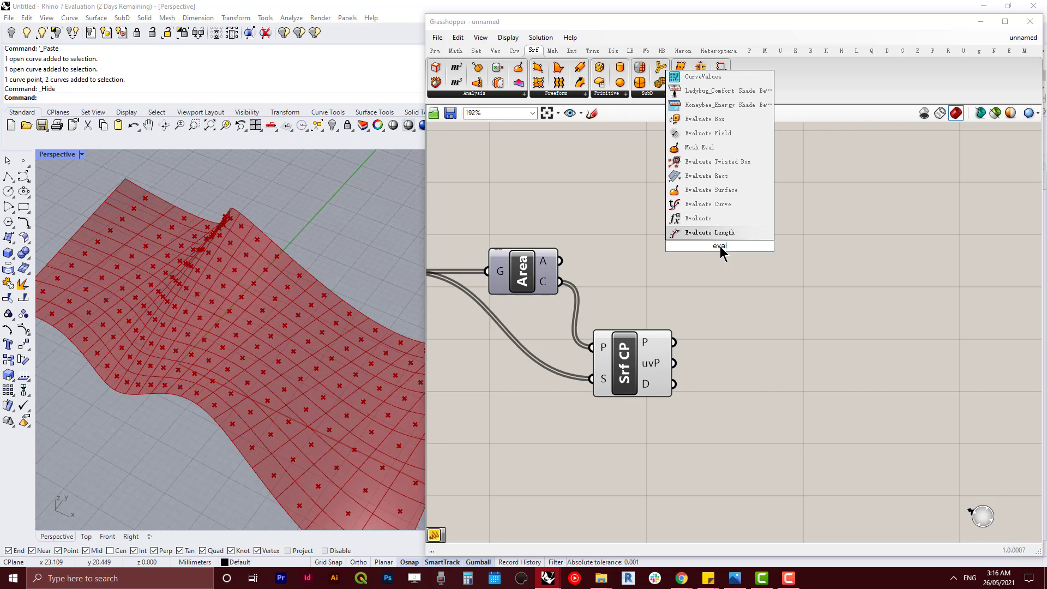
pyautogui.click(731, 205)
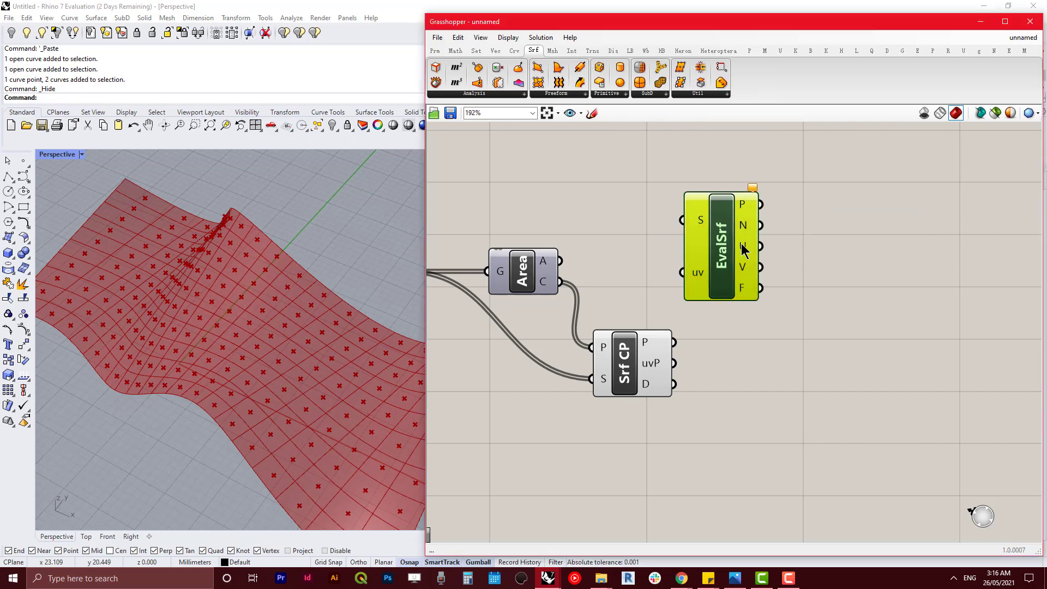
pyautogui.moveTo(714, 249); pyautogui.dragTo(748, 275)
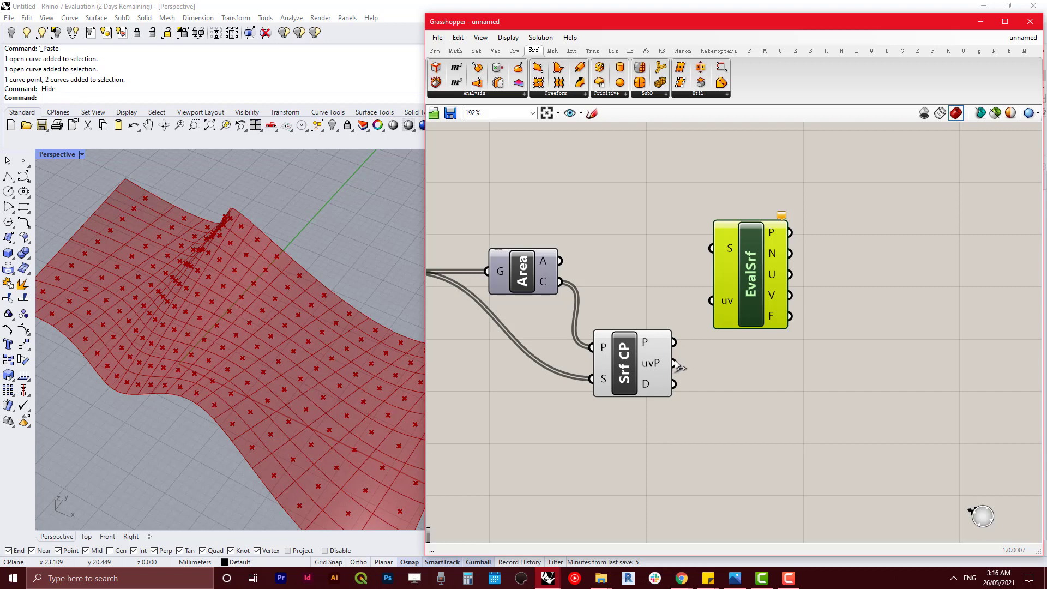
# - Wire Srf CP's uvP output into EvalSrf's uv input and SubSrf's S output into EvalSrf's S input
pyautogui.moveTo(676, 365); pyautogui.dragTo(748, 300)
pyautogui.scroll(-1, 727, 329)
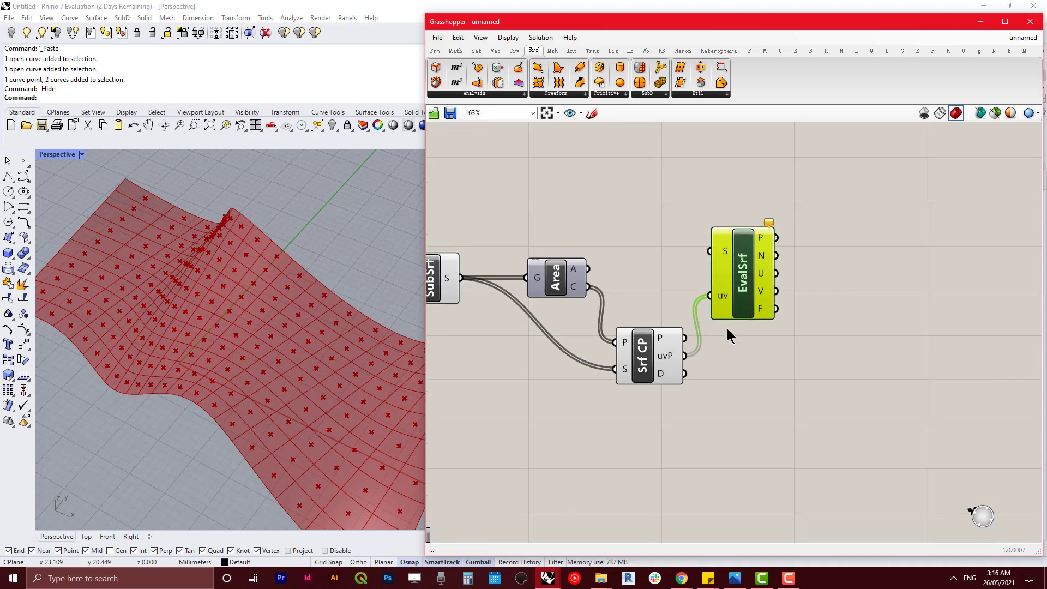
pyautogui.moveTo(727, 328); pyautogui.dragTo(863, 351, button='right')
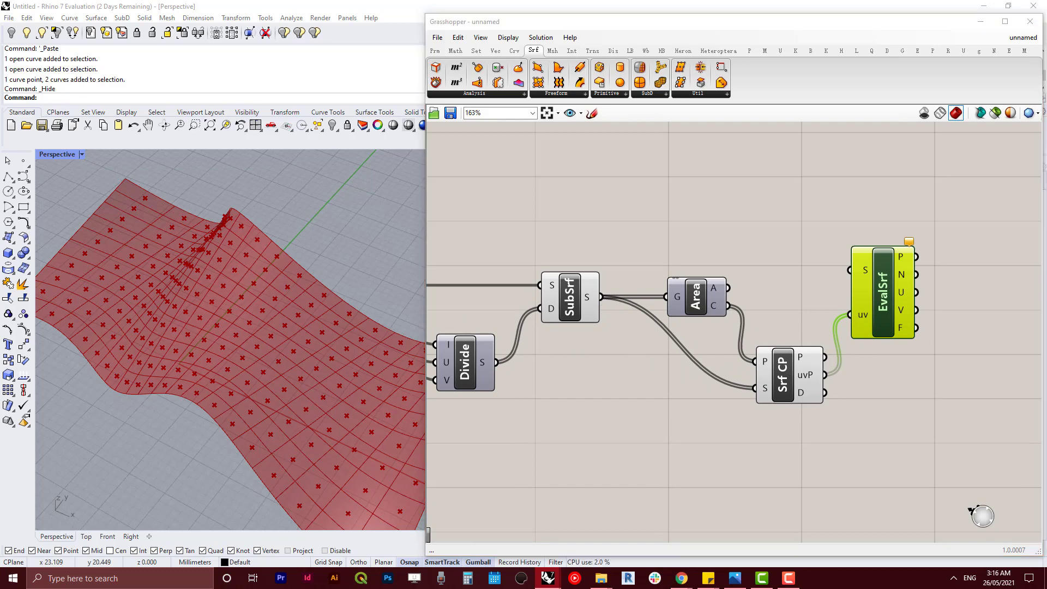
pyautogui.moveTo(728, 287); pyautogui.dragTo(849, 270)
pyautogui.moveTo(792, 215); pyautogui.dragTo(741, 211, button='right')
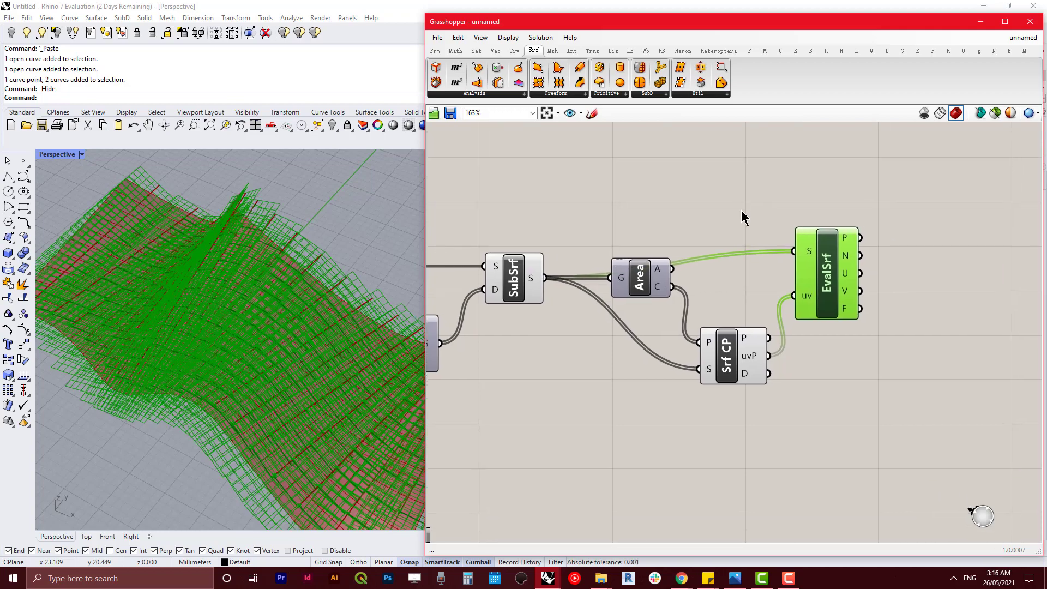
pyautogui.moveTo(222, 305); pyautogui.dragTo(298, 229, button='right')
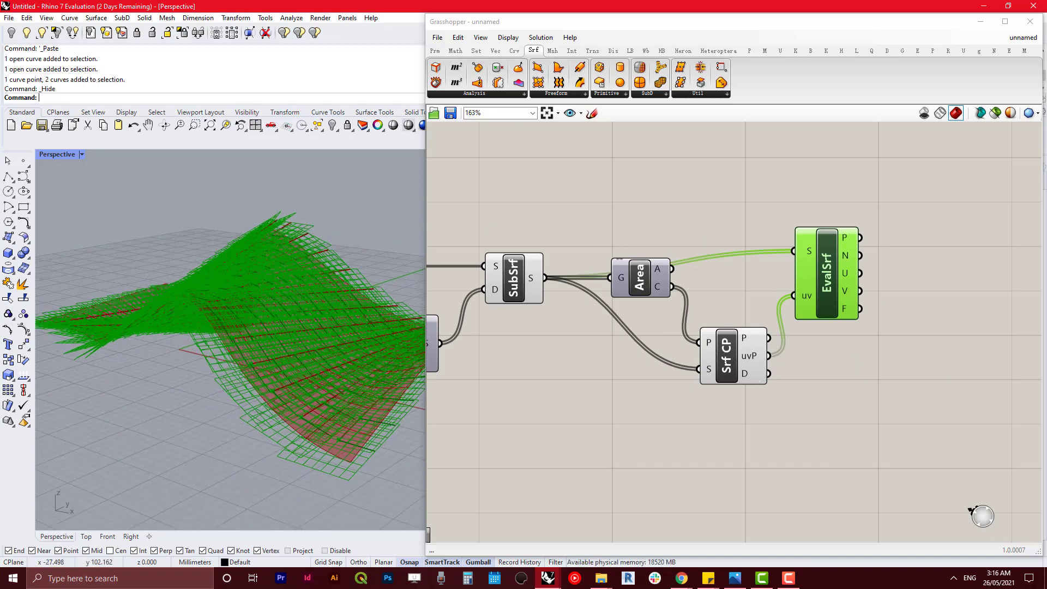
pyautogui.rightClick(673, 435)
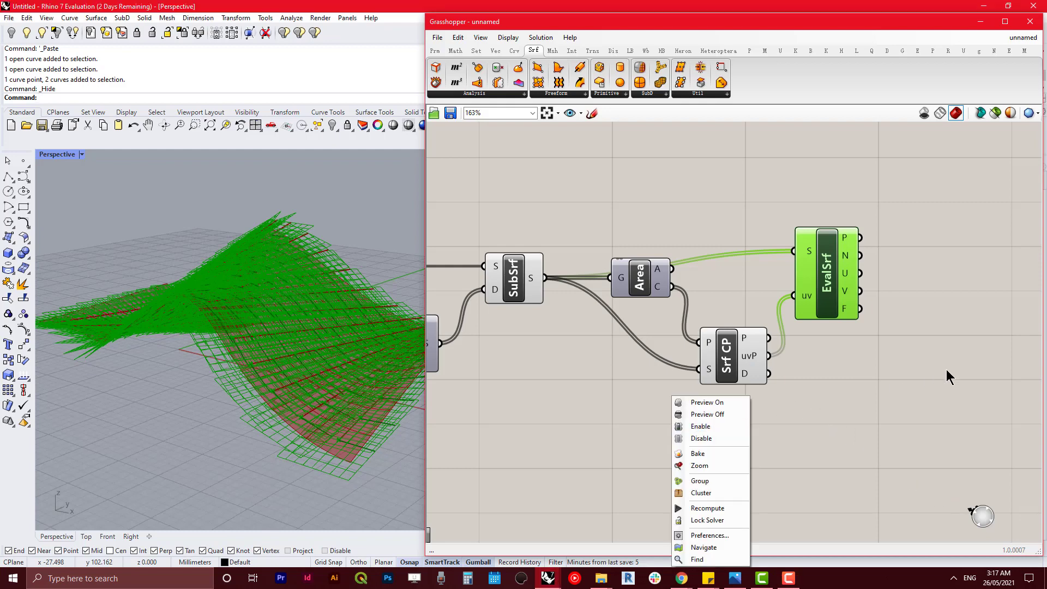
pyautogui.click(946, 369)
# - Add a Vector Display component beside EvalSrf and wire EvalSrf's P output into its A input and N output into its V input
pyautogui.moveTo(927, 369); pyautogui.dragTo(793, 396, button='right')
pyautogui.doubleClick(793, 397)
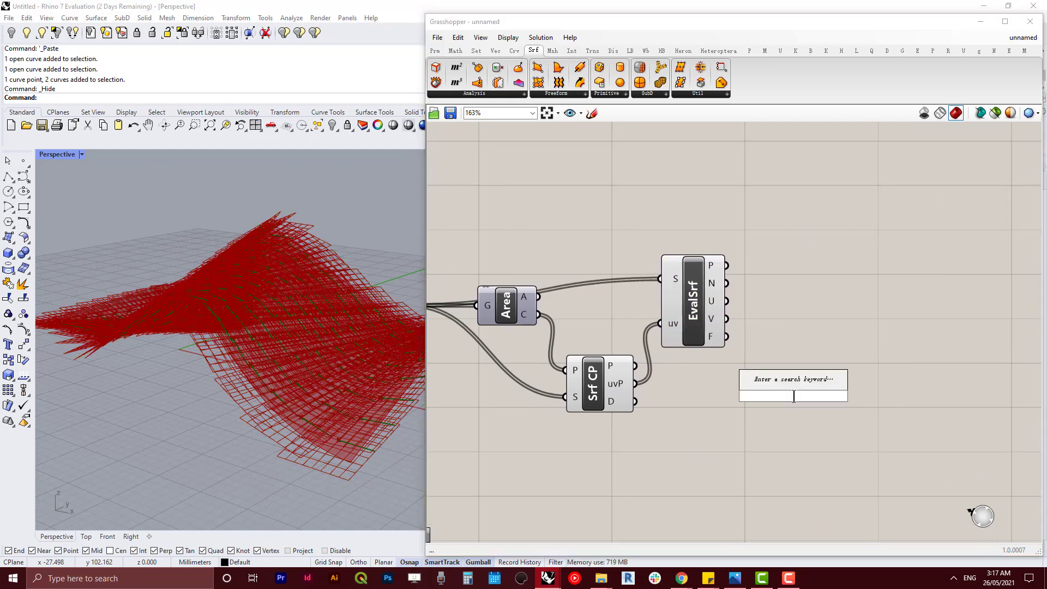
pyautogui.write('v')
pyautogui.press('BackSpace')
pyautogui.write('v')
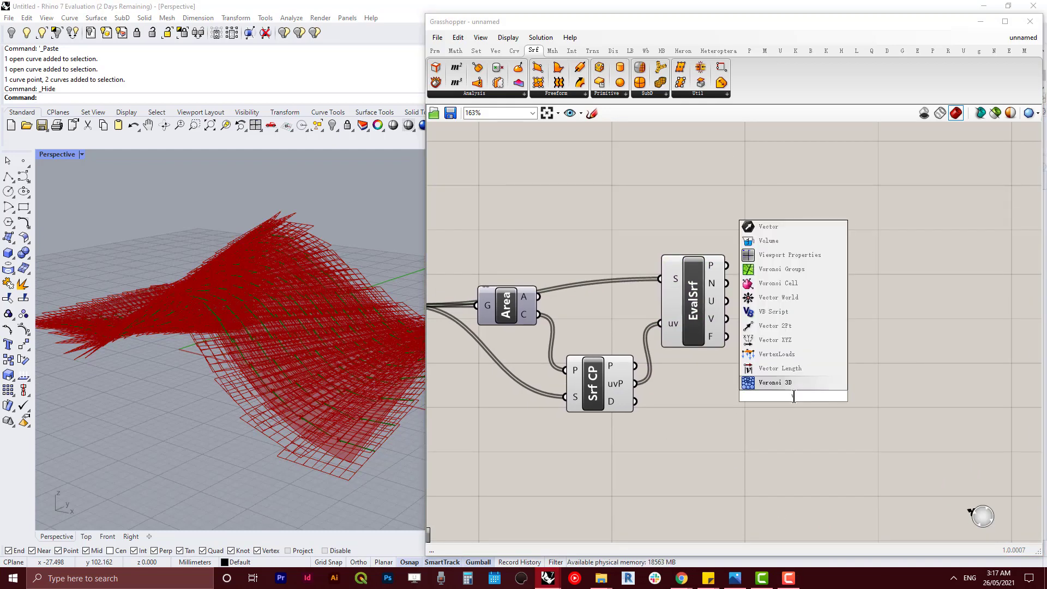
pyautogui.write('dis')
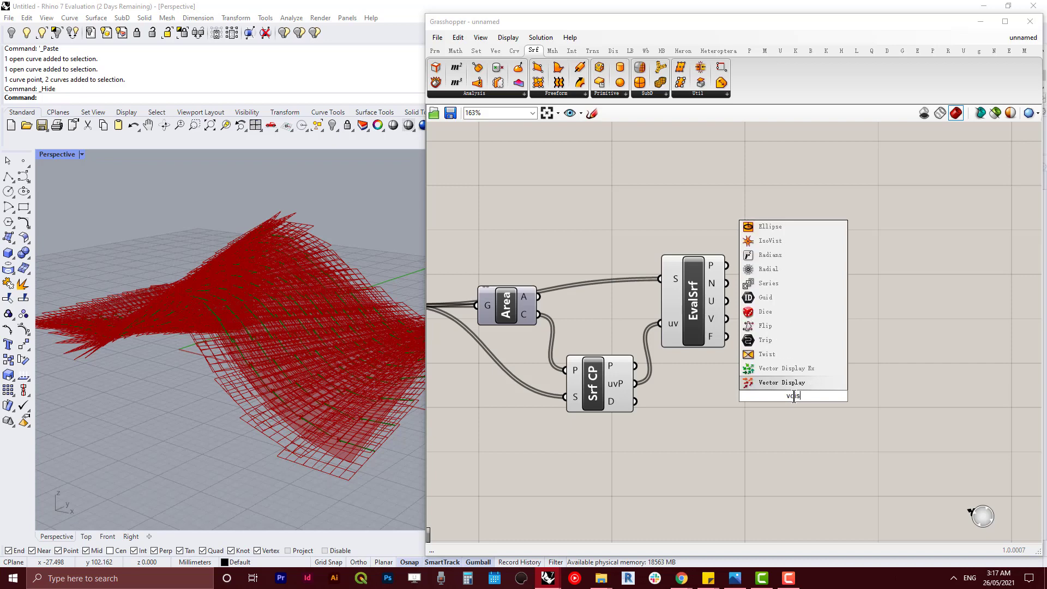
pyautogui.press('Return')
pyautogui.moveTo(799, 397); pyautogui.dragTo(791, 278)
pyautogui.moveTo(727, 266); pyautogui.dragTo(766, 287)
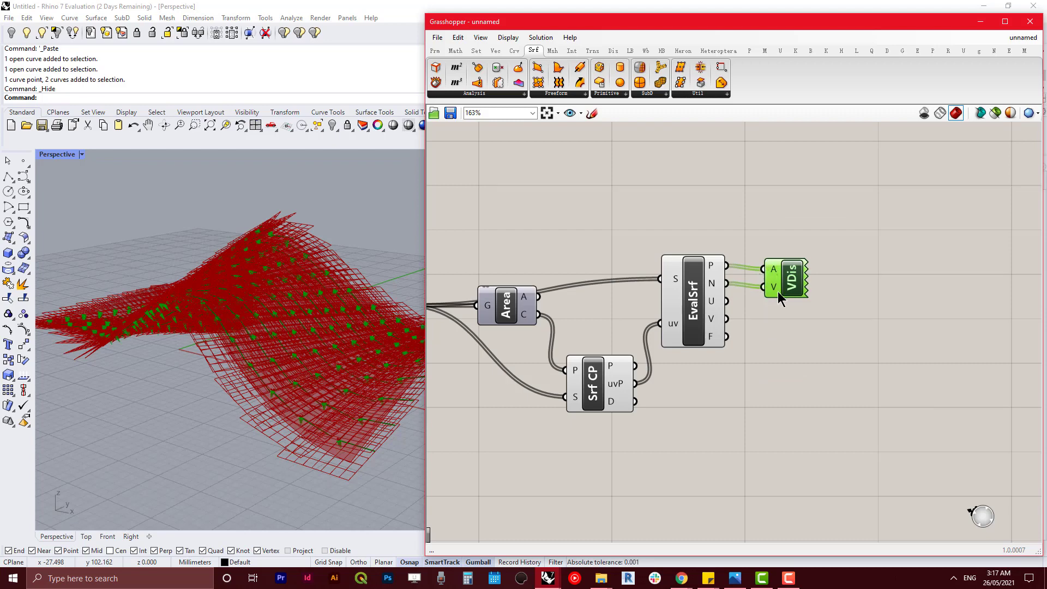
# - Turn off the EvalSrf component's preview and examine the direction of the normal vectors on the panels
pyautogui.click(689, 341)
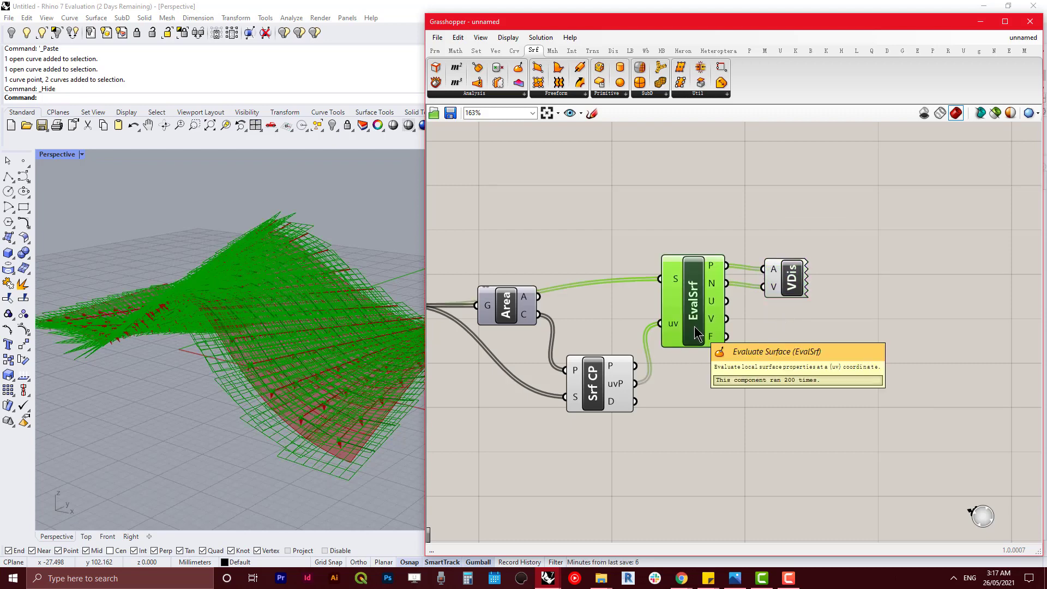
pyautogui.moveTo(249, 267); pyautogui.dragTo(241, 220, button='right')
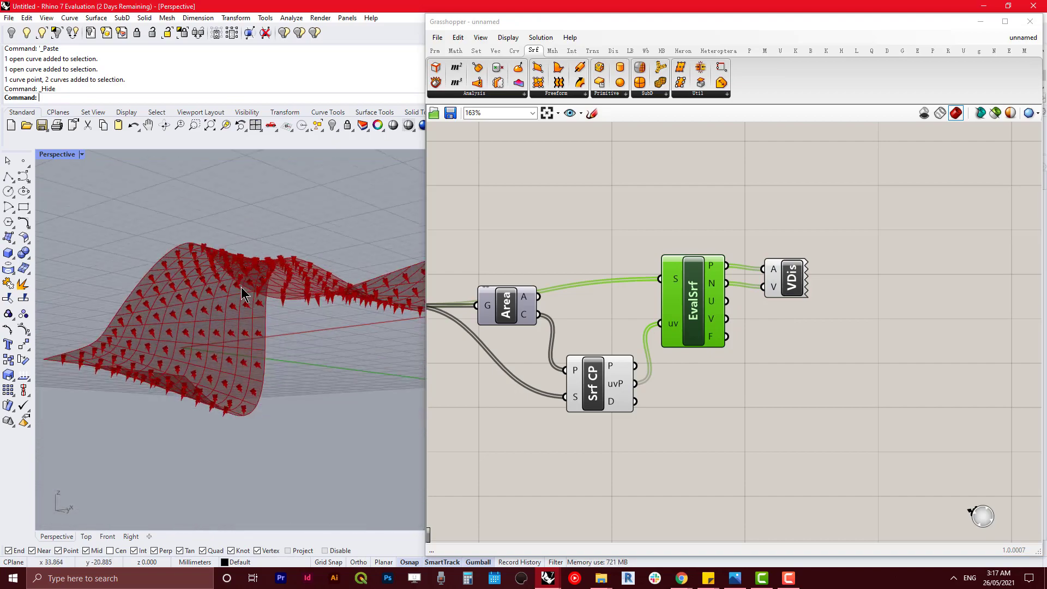
pyautogui.moveTo(242, 288); pyautogui.dragTo(266, 294, button='right')
pyautogui.scroll(6, 266, 294)
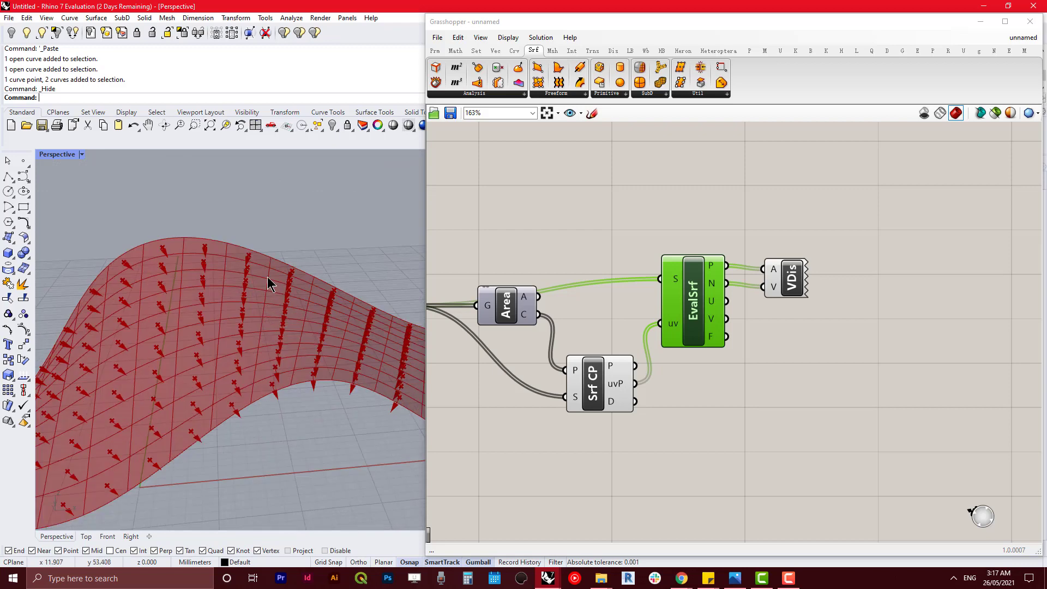
pyautogui.scroll(2, 267, 281)
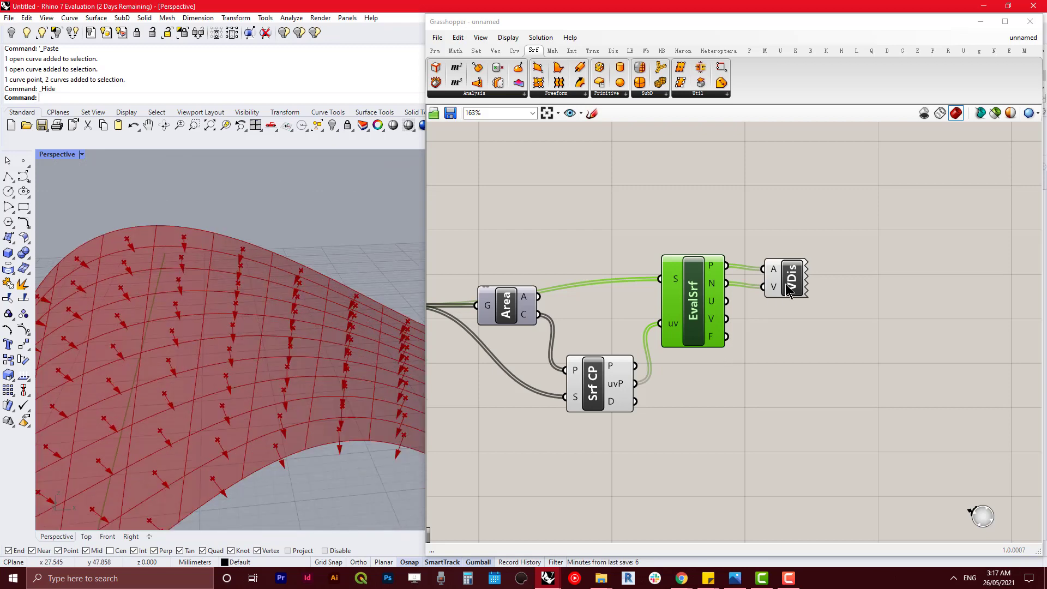
pyautogui.scroll(-5, 315, 352)
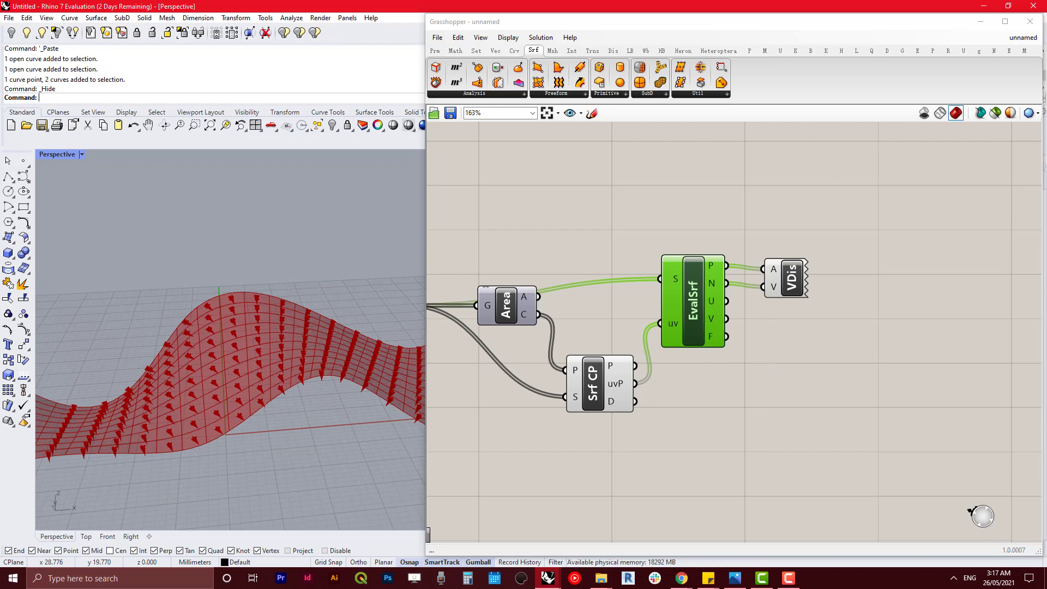
# - Add a Dot Product component below the VDis component
pyautogui.click(1008, 452)
pyautogui.doubleClick(809, 421)
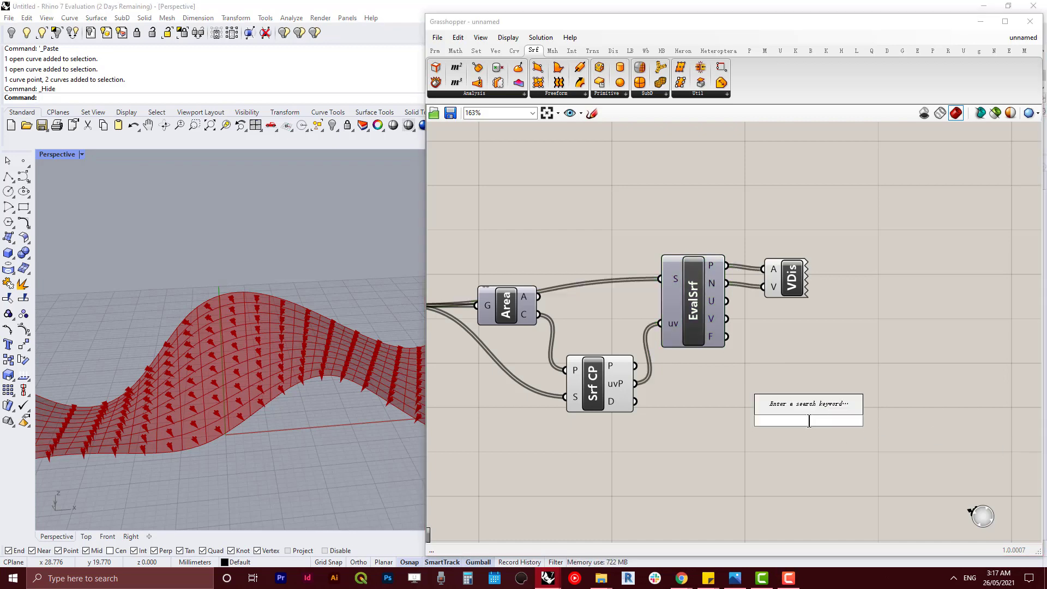
pyautogui.write('botp')
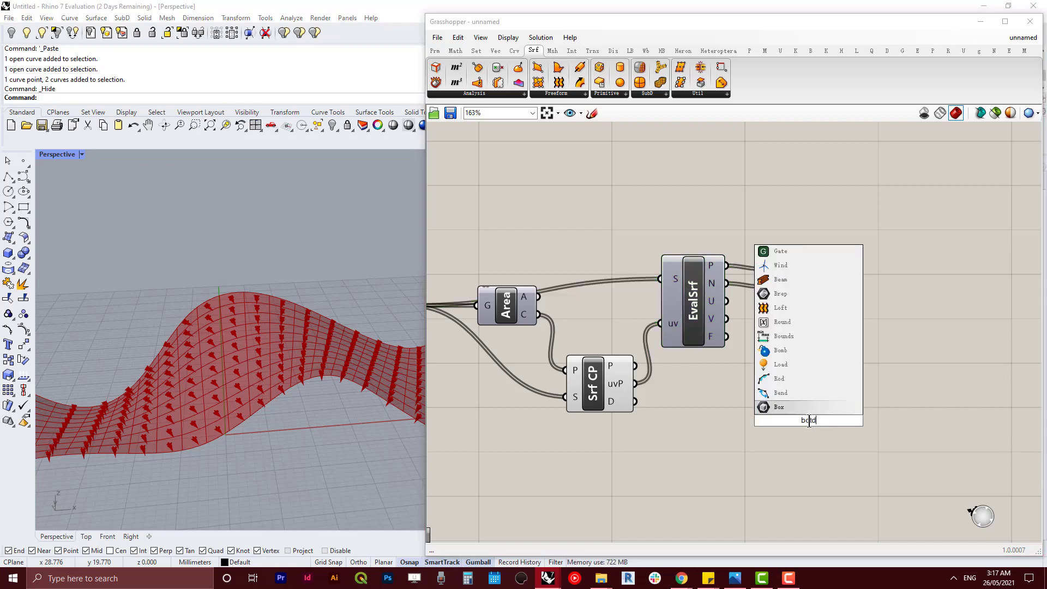
pyautogui.write('ro')
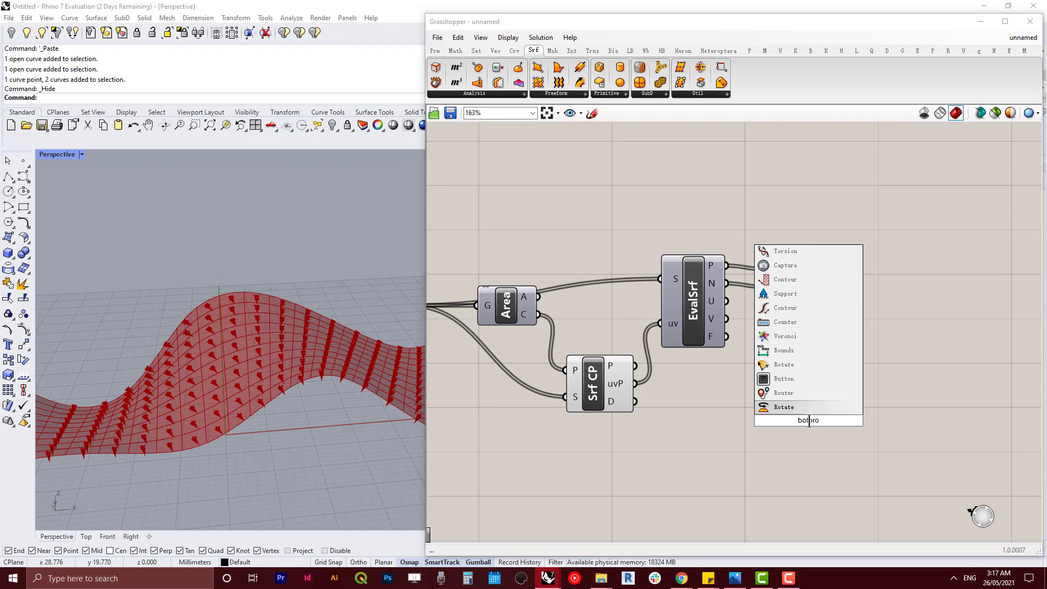
pyautogui.write('uc')
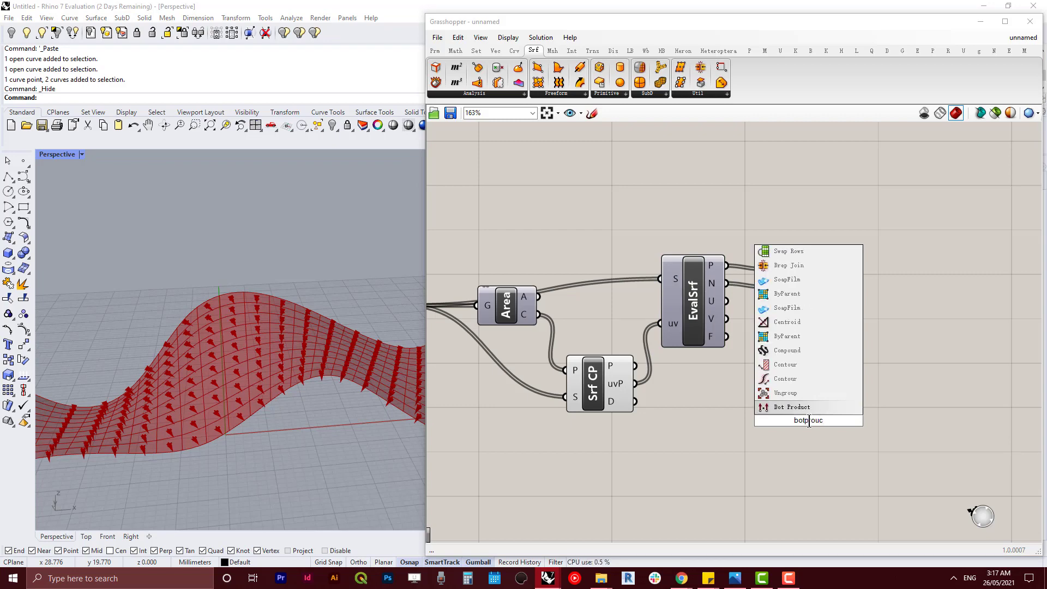
pyautogui.click(820, 408)
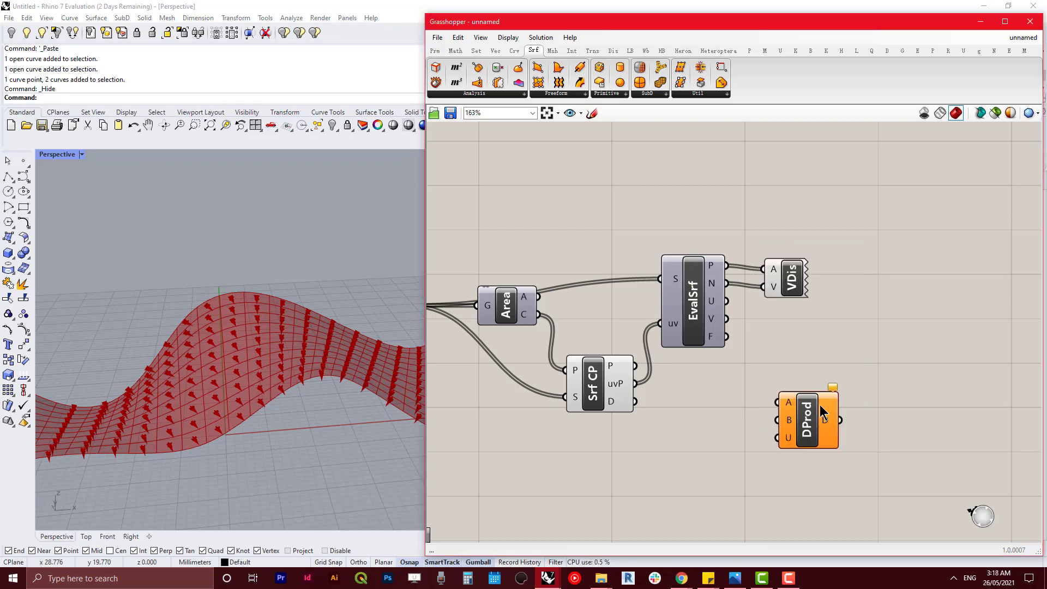
pyautogui.moveTo(815, 429); pyautogui.dragTo(798, 406)
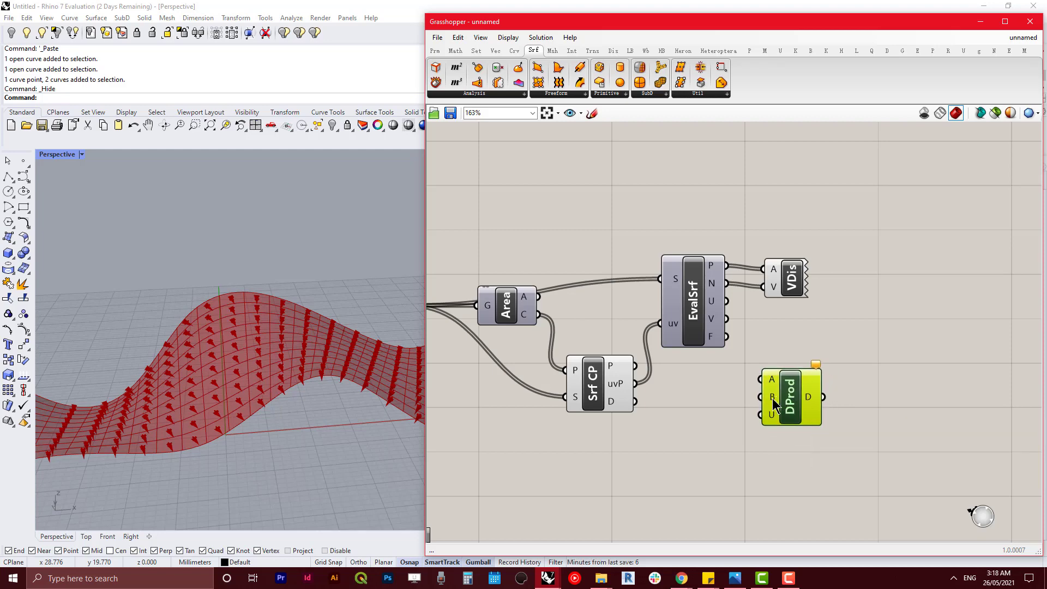
# - Add a Unit Z vector and wire its V output into DProd's B input and EvalSrf's N output into DProd's A input
pyautogui.doubleClick(684, 470)
pyautogui.write('z')
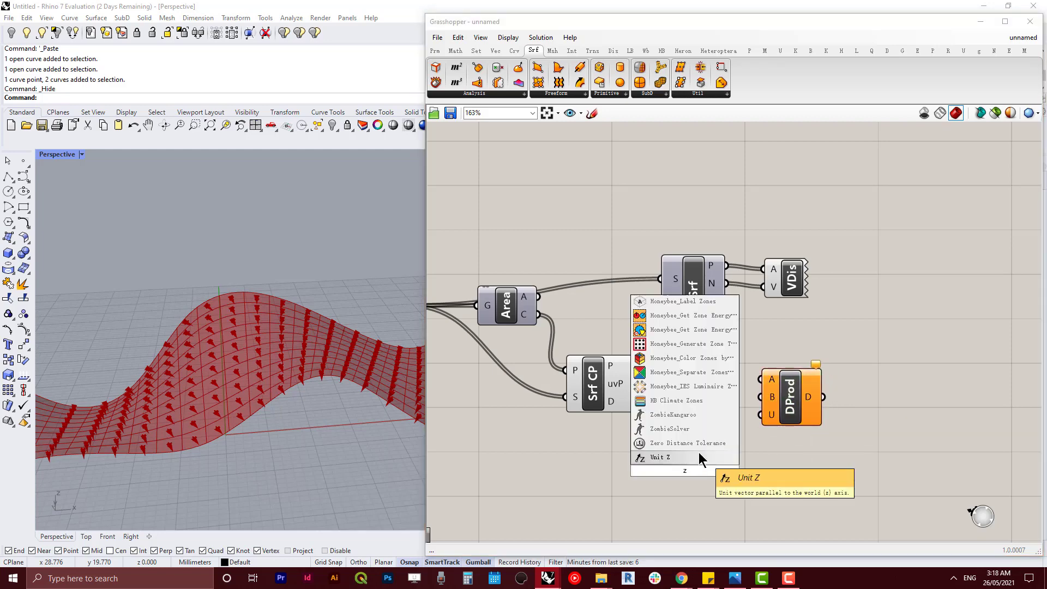
pyautogui.click(699, 457)
pyautogui.moveTo(715, 470); pyautogui.dragTo(849, 406)
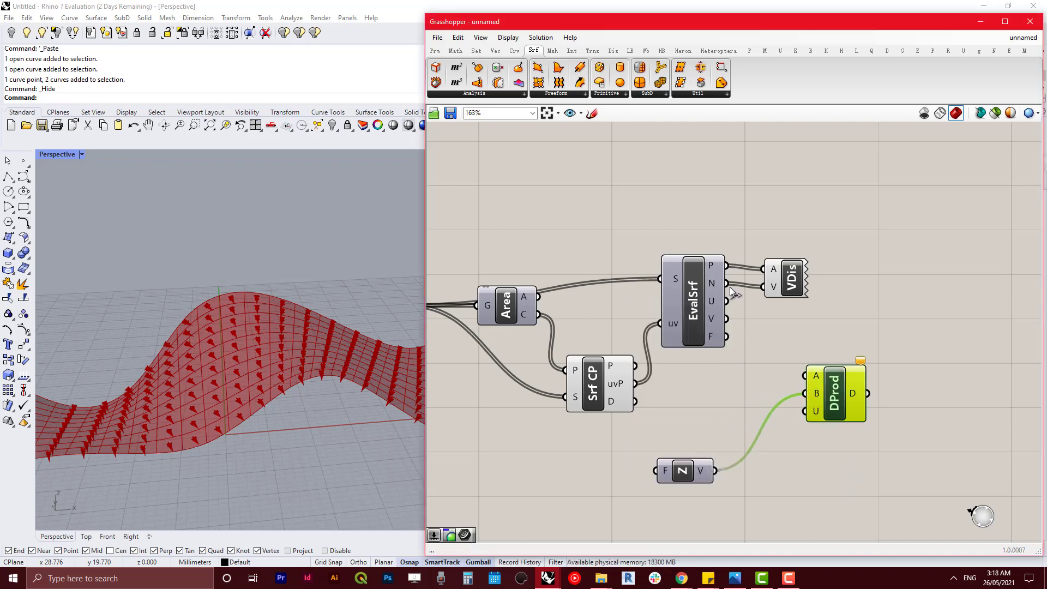
pyautogui.moveTo(730, 288); pyautogui.dragTo(802, 378)
pyautogui.click(884, 355)
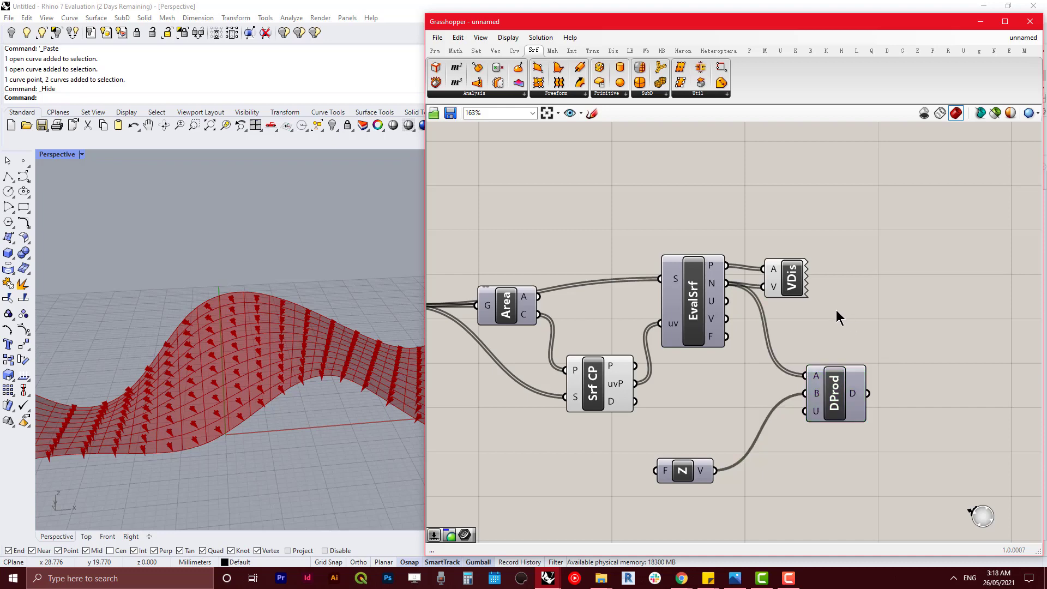
# - Check the dot product values, then add a Bounds component beside DProd and wire DProd's D output into its N input
pyautogui.click(791, 289)
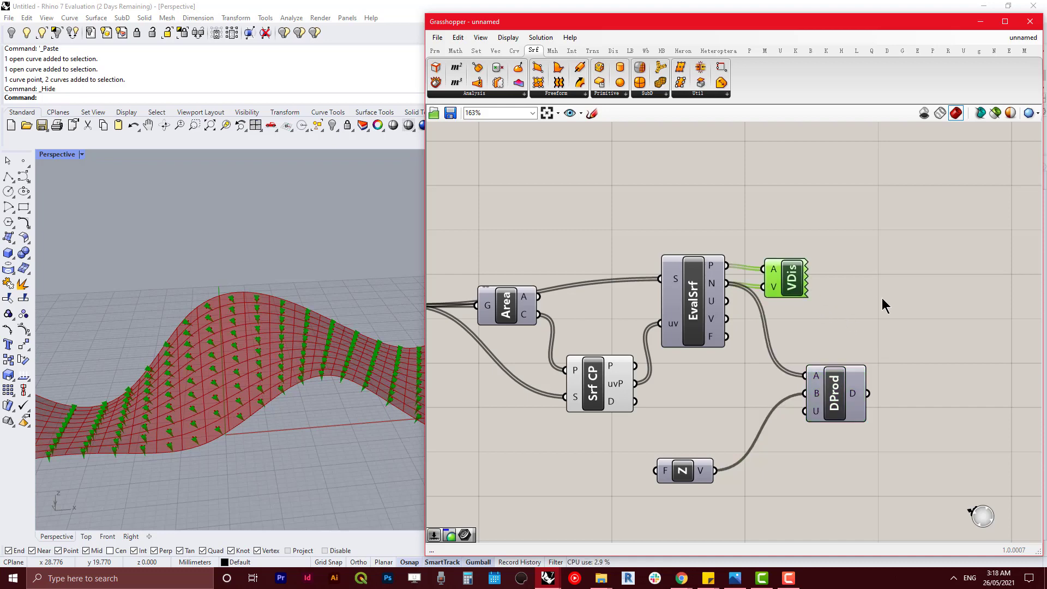
pyautogui.moveTo(922, 339); pyautogui.dragTo(717, 344, button='right')
pyautogui.click(724, 405)
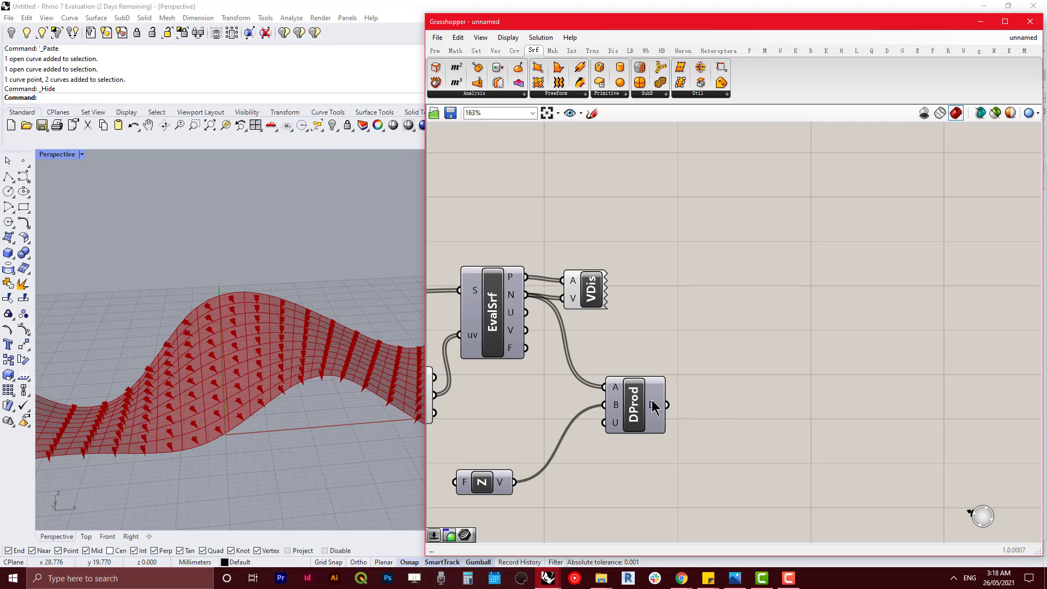
pyautogui.moveTo(653, 404)
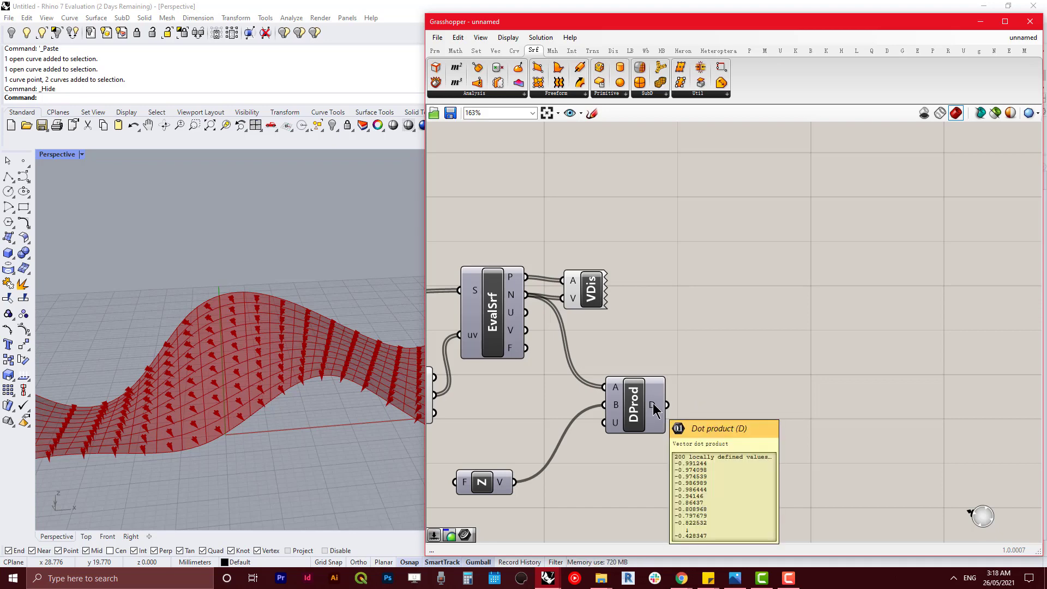
pyautogui.moveTo(653, 406); pyautogui.dragTo(669, 408)
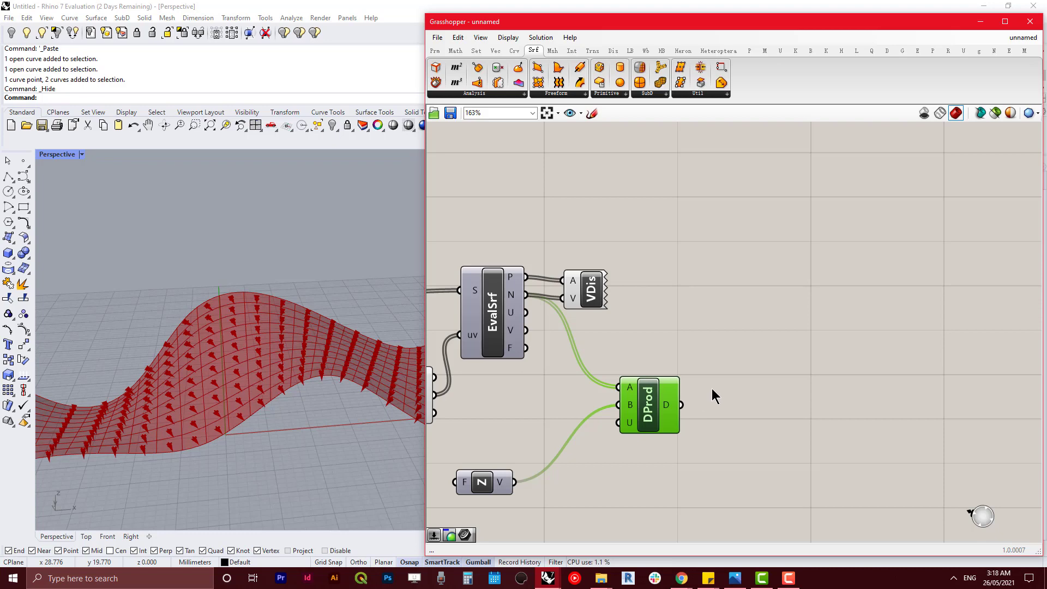
pyautogui.doubleClick(758, 369)
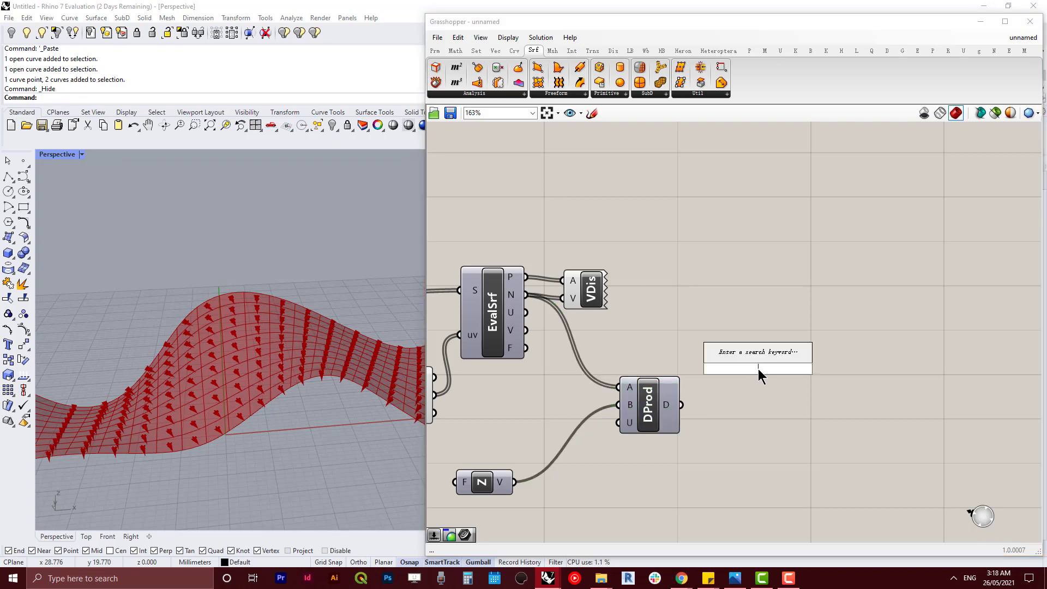
pyautogui.write('bond')
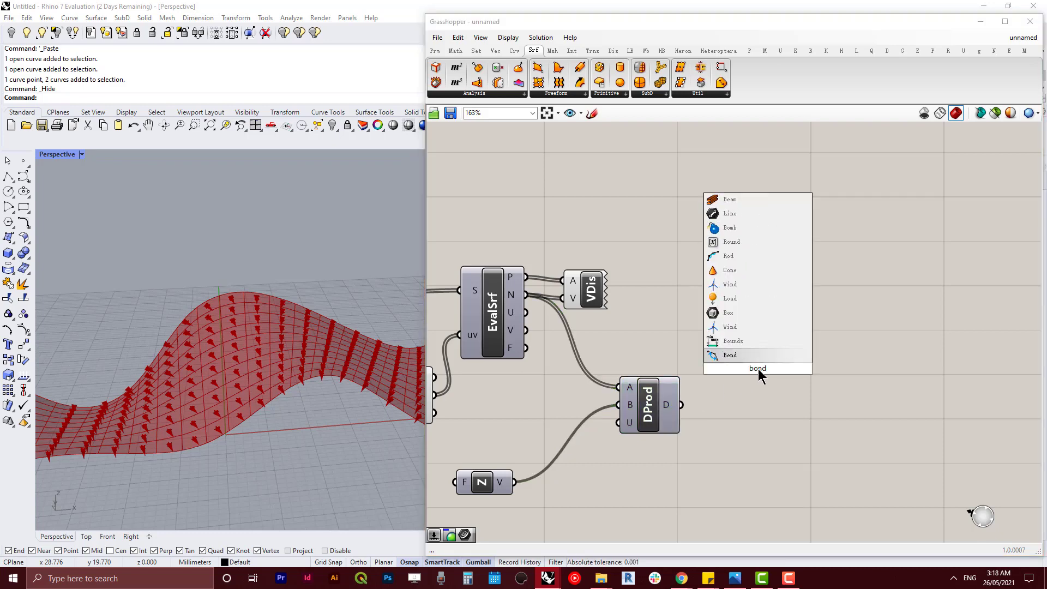
pyautogui.click(759, 340)
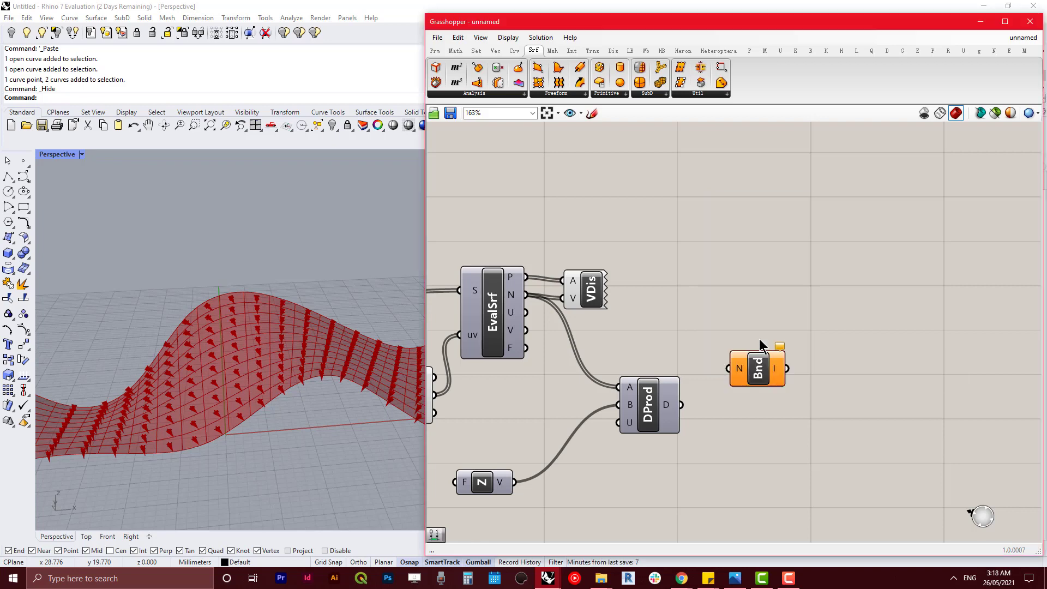
pyautogui.moveTo(682, 405); pyautogui.dragTo(737, 397)
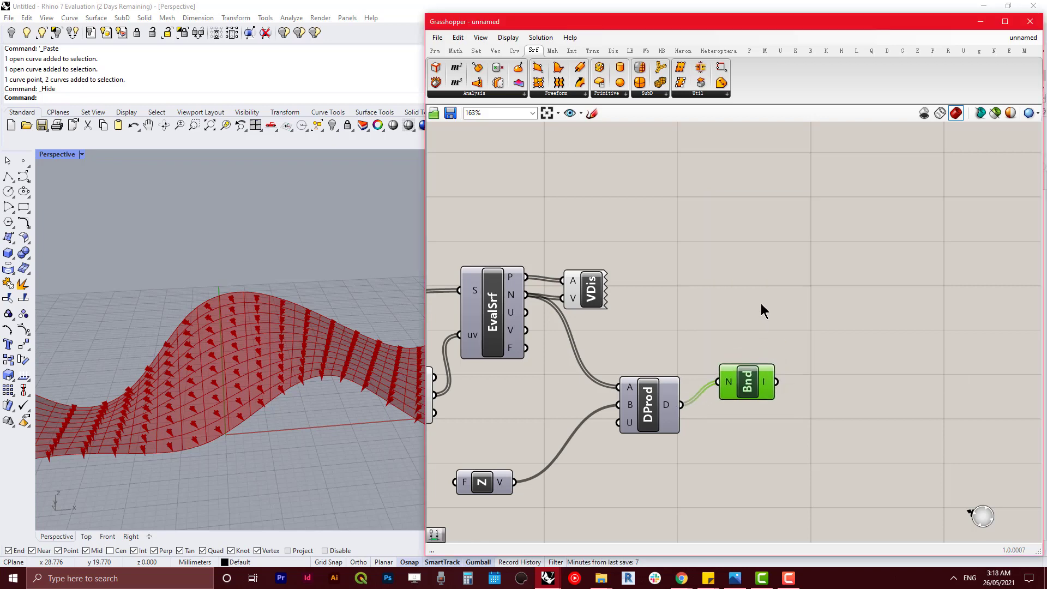
# - Add a Panel above and beyond Bnd and wire Bnd's I output into it
pyautogui.doubleClick(759, 303)
pyautogui.write('panel')
pyautogui.press('Return')
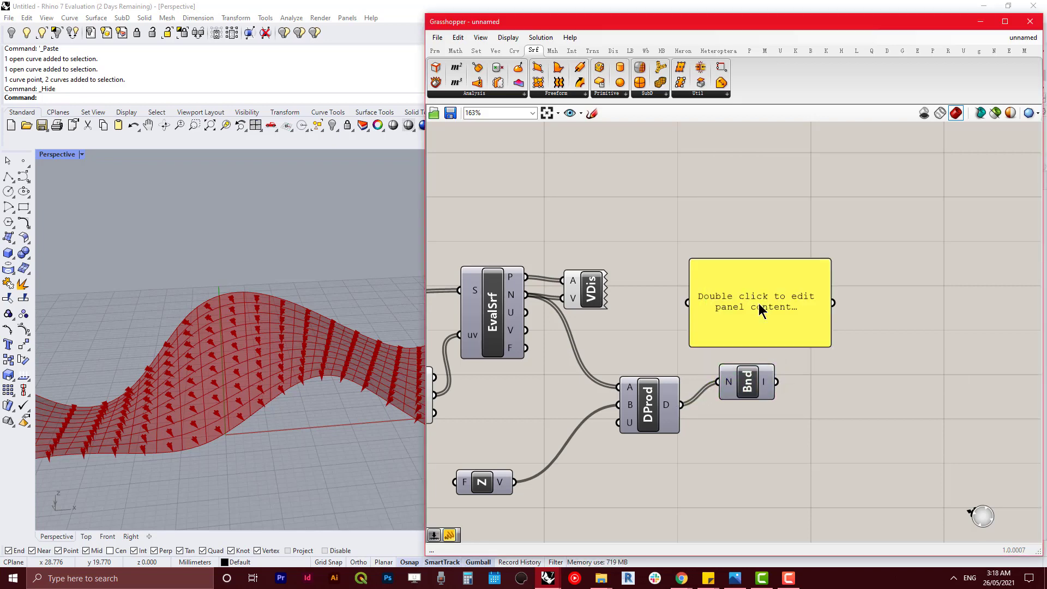
pyautogui.moveTo(758, 303); pyautogui.dragTo(851, 293)
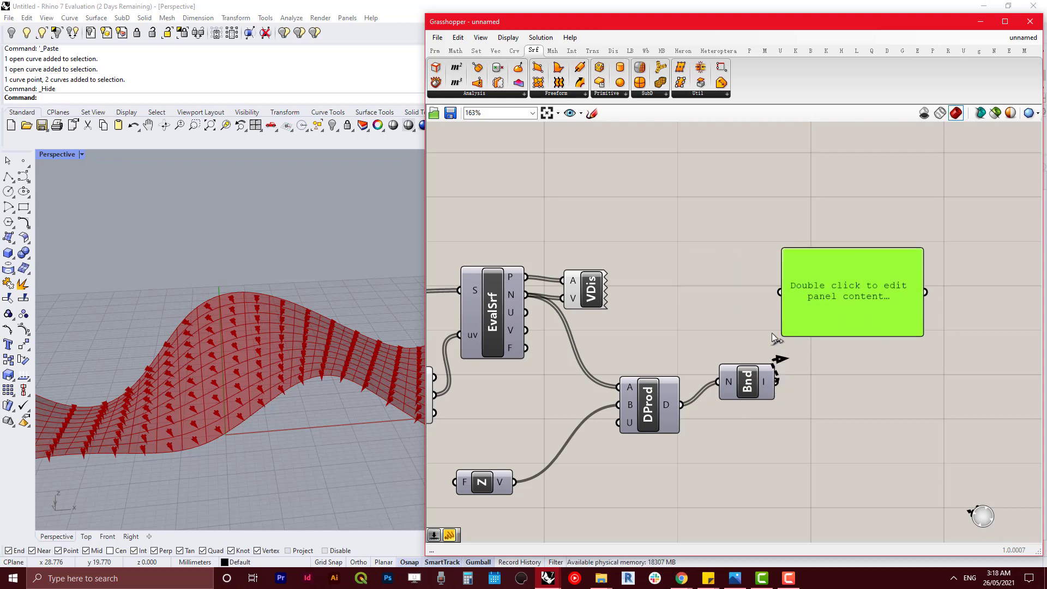
pyautogui.moveTo(771, 334); pyautogui.dragTo(834, 293)
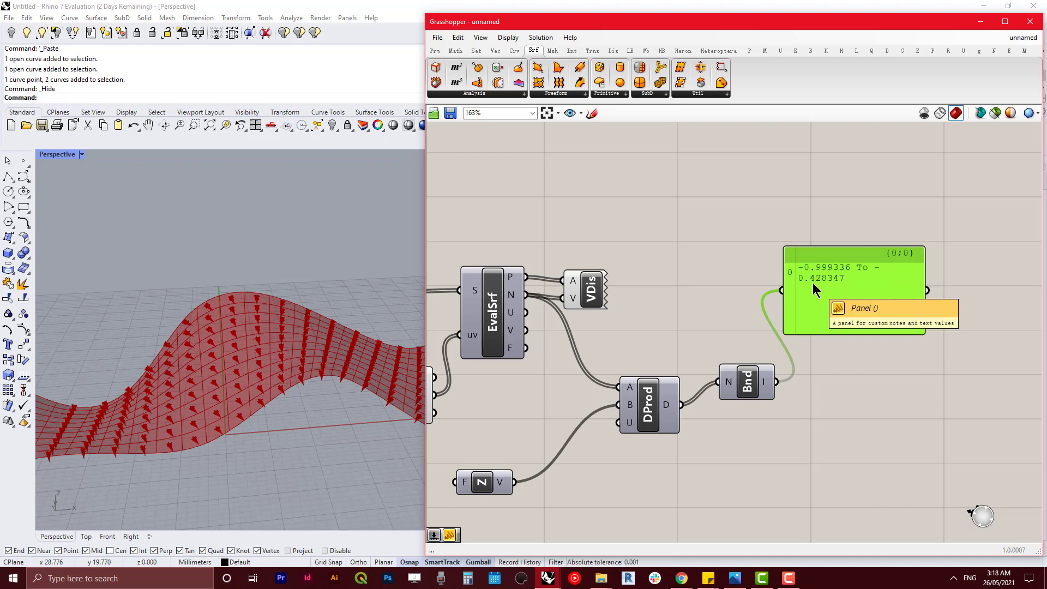
pyautogui.moveTo(813, 283); pyautogui.dragTo(843, 285)
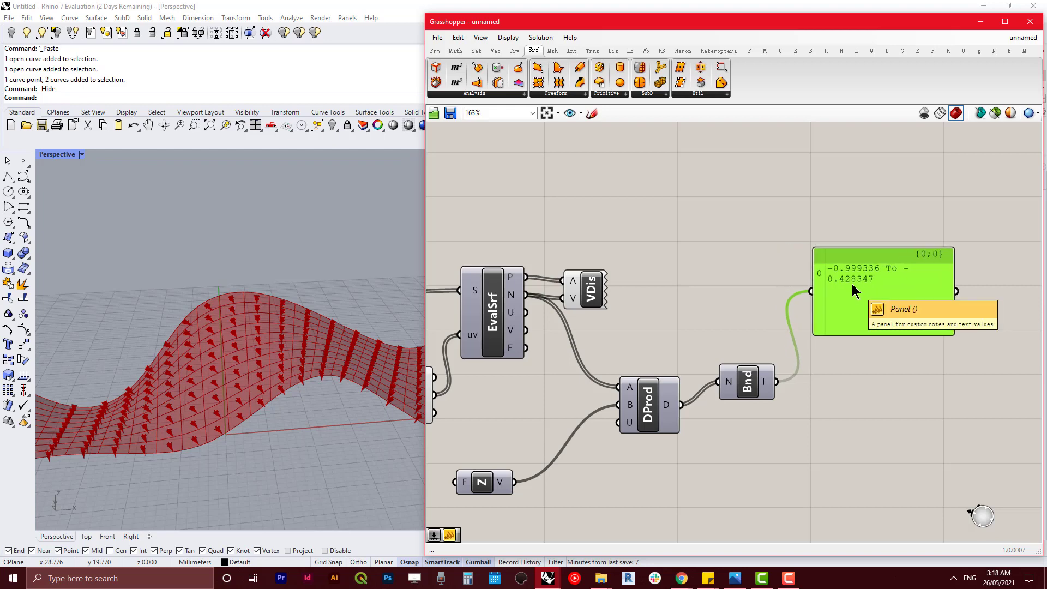
# - Flatten the N input of Bnd and space the panel and Bnd farther from DProd
pyautogui.rightClick(730, 380)
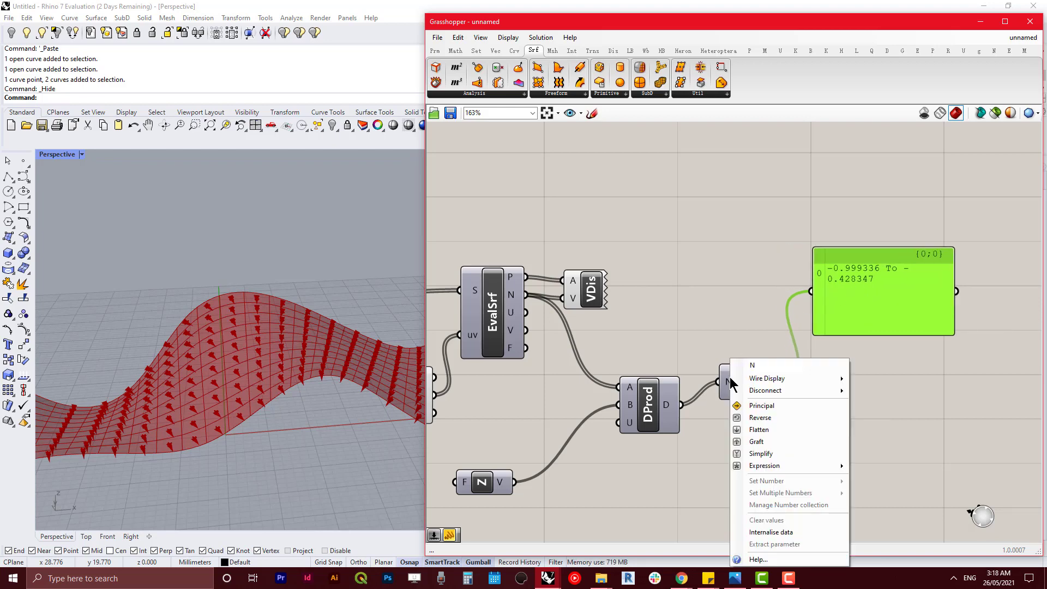
pyautogui.click(758, 429)
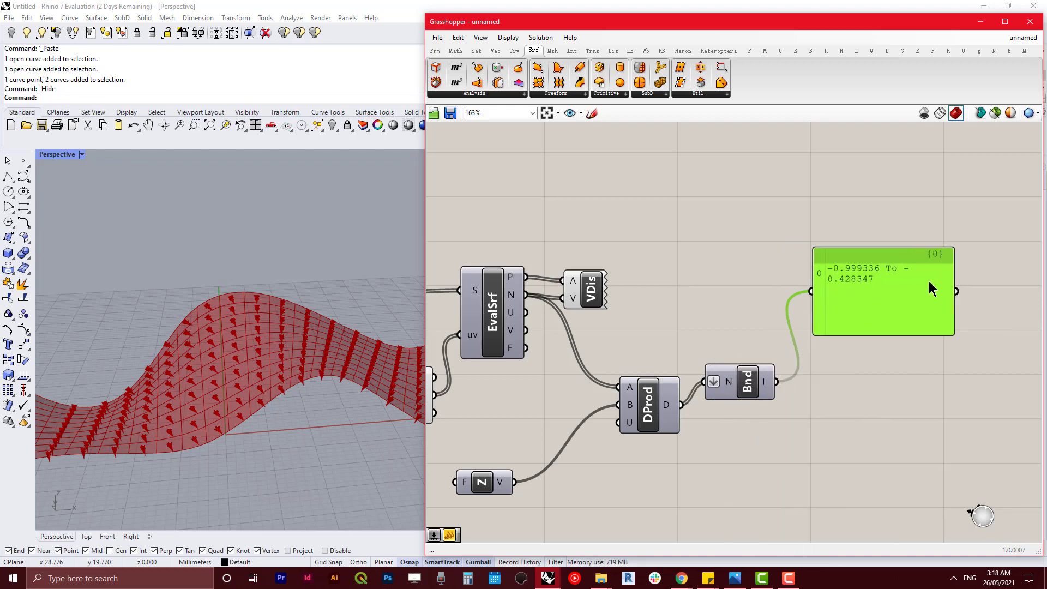
pyautogui.moveTo(879, 297); pyautogui.dragTo(908, 298)
pyautogui.moveTo(752, 381); pyautogui.dragTo(765, 382)
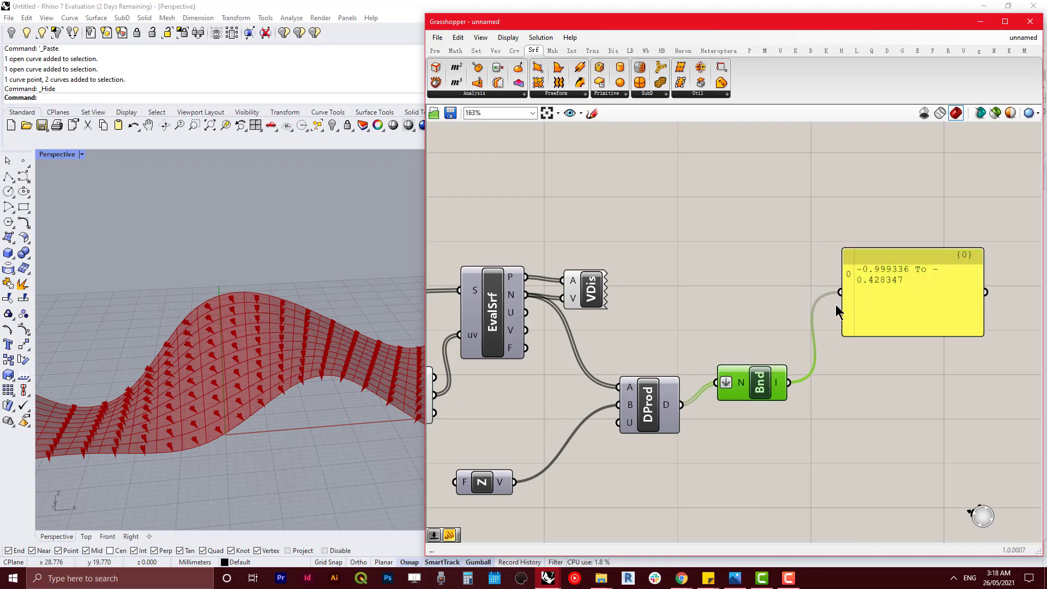
# - Add a Negative component and insert it between Unit Z's V output and DProd's B input
pyautogui.doubleClick(708, 312)
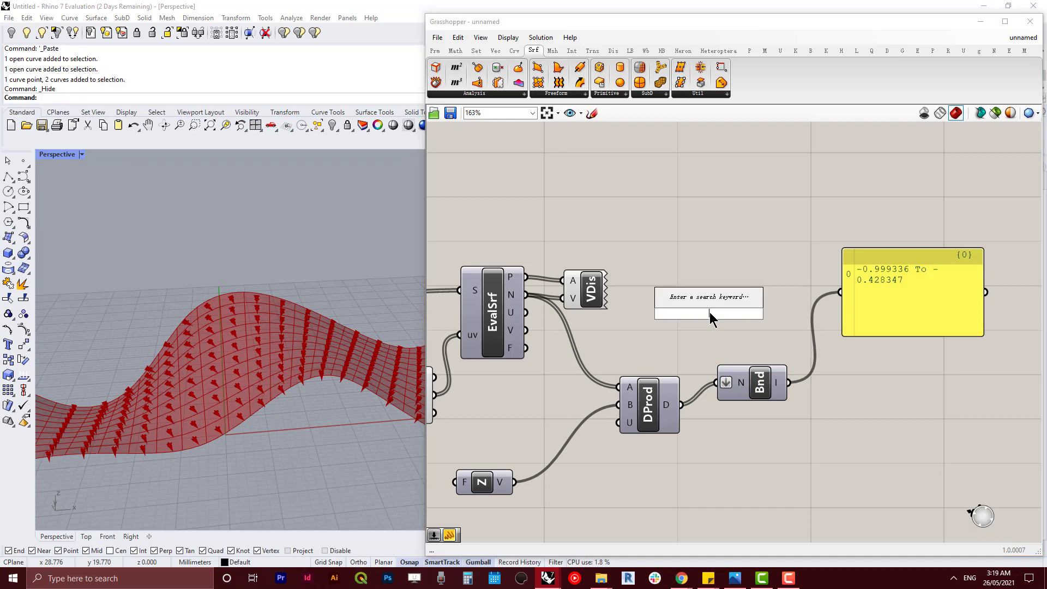
pyautogui.write('neg')
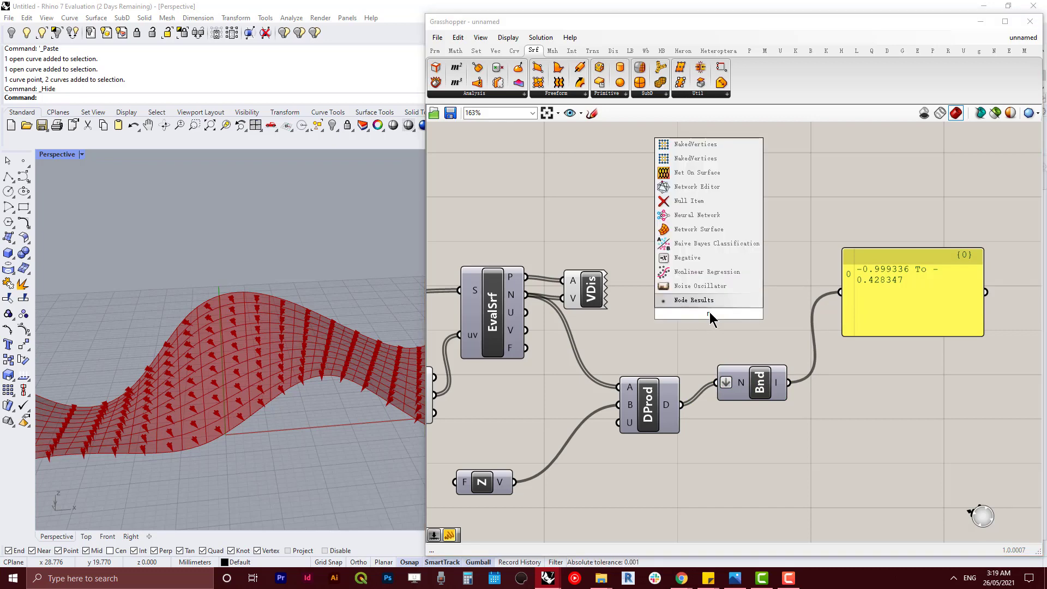
pyautogui.press('Return')
pyautogui.moveTo(710, 319); pyautogui.dragTo(631, 329)
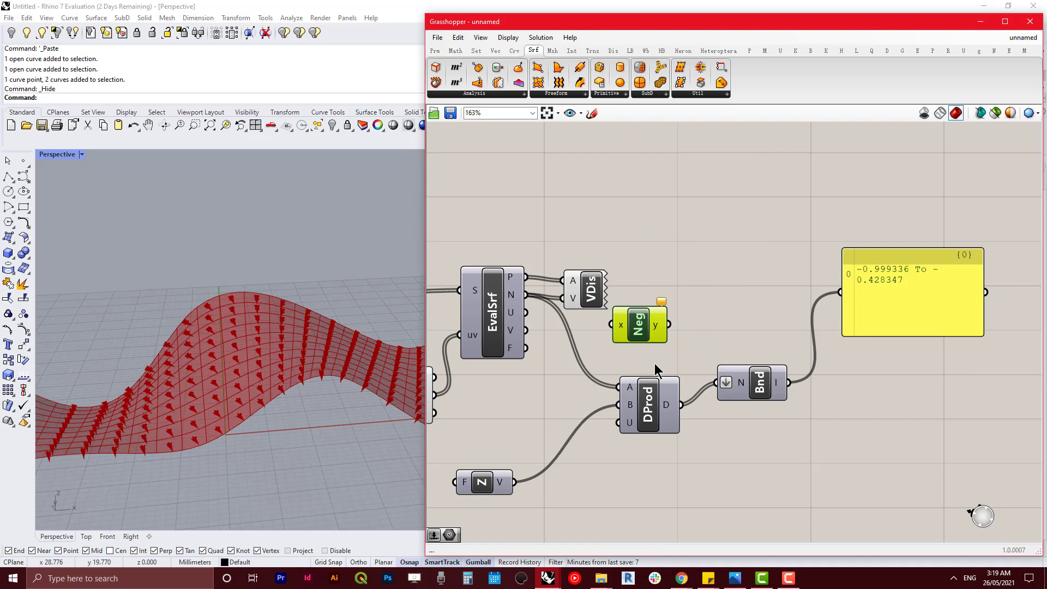
pyautogui.moveTo(630, 330); pyautogui.dragTo(557, 422)
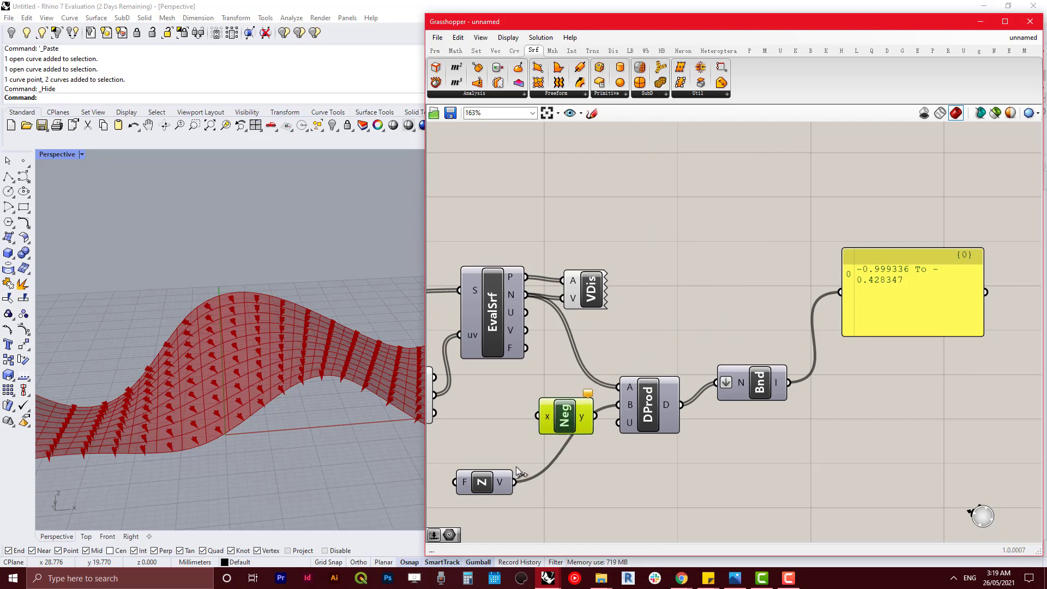
pyautogui.moveTo(514, 482); pyautogui.dragTo(618, 405)
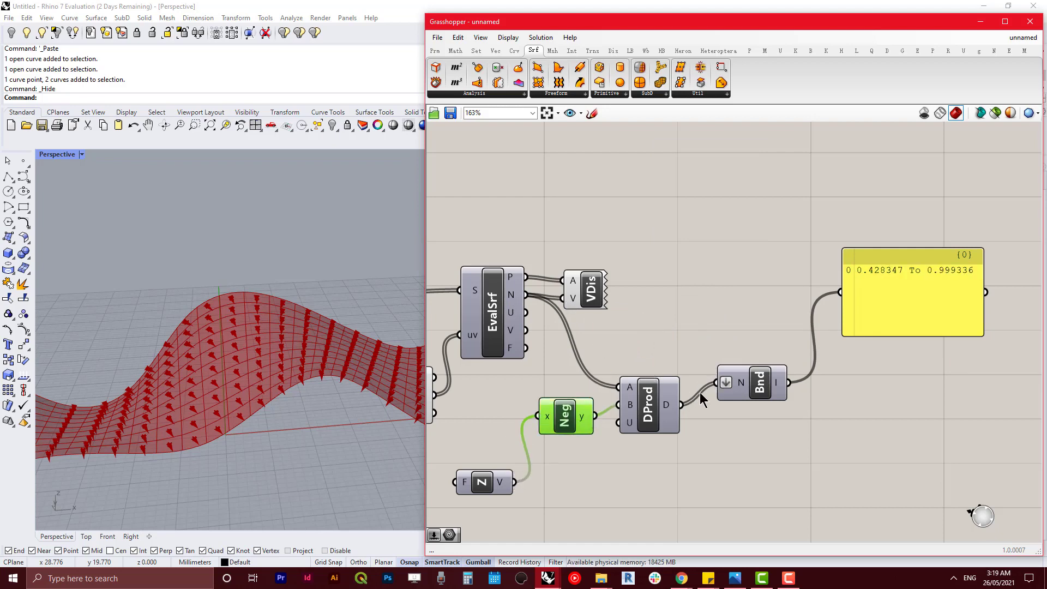
# - Line up the Unit Z and Neg components in a row in front of DProd's B input
pyautogui.moveTo(560, 419); pyautogui.dragTo(561, 477)
pyautogui.moveTo(560, 519); pyautogui.dragTo(482, 475)
pyautogui.moveTo(566, 479); pyautogui.dragTo(561, 437)
pyautogui.click(495, 484)
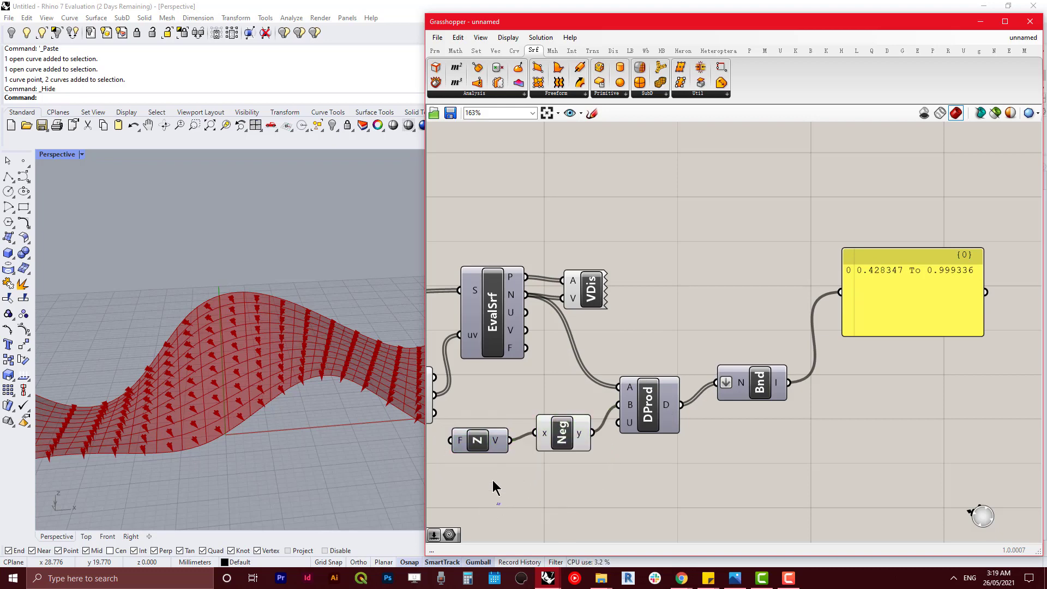
pyautogui.click(489, 436)
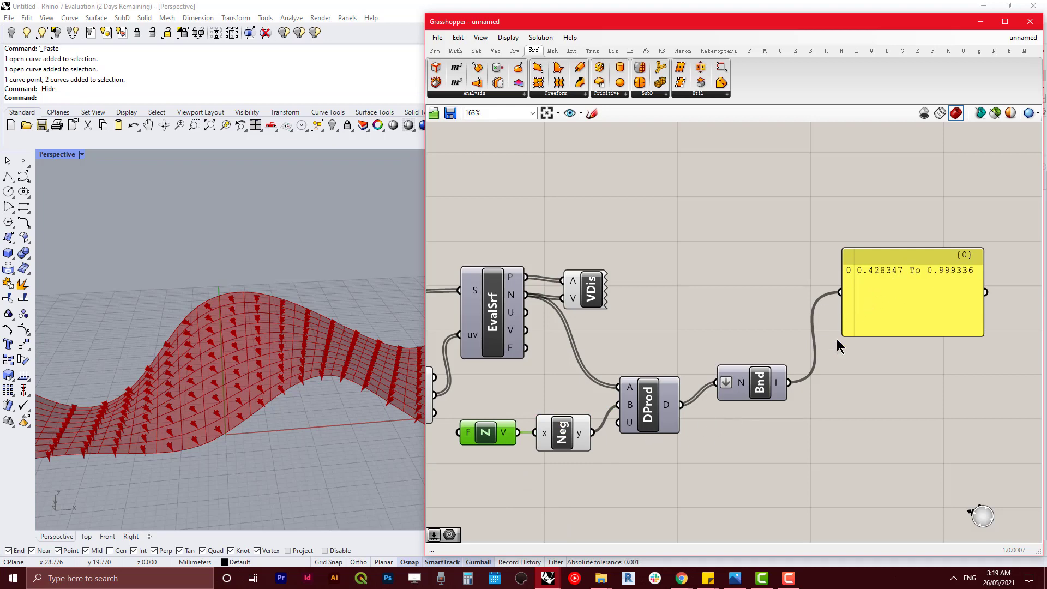
# - Add a Gradient component to the canvas above DProd and Bnd
pyautogui.doubleClick(722, 256)
pyautogui.press('Escape')
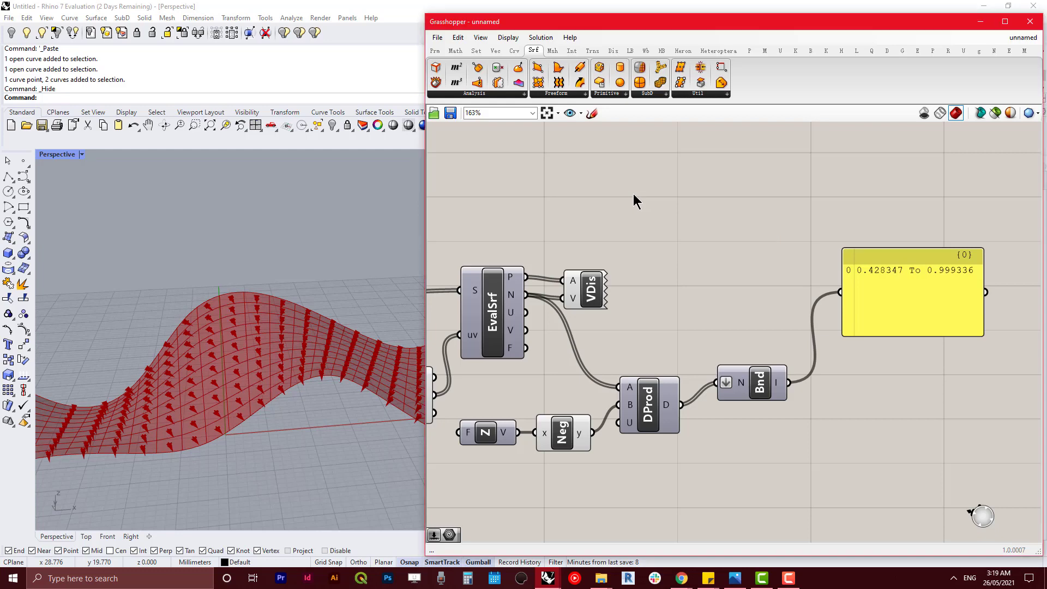
pyautogui.click(476, 50)
pyautogui.click(455, 51)
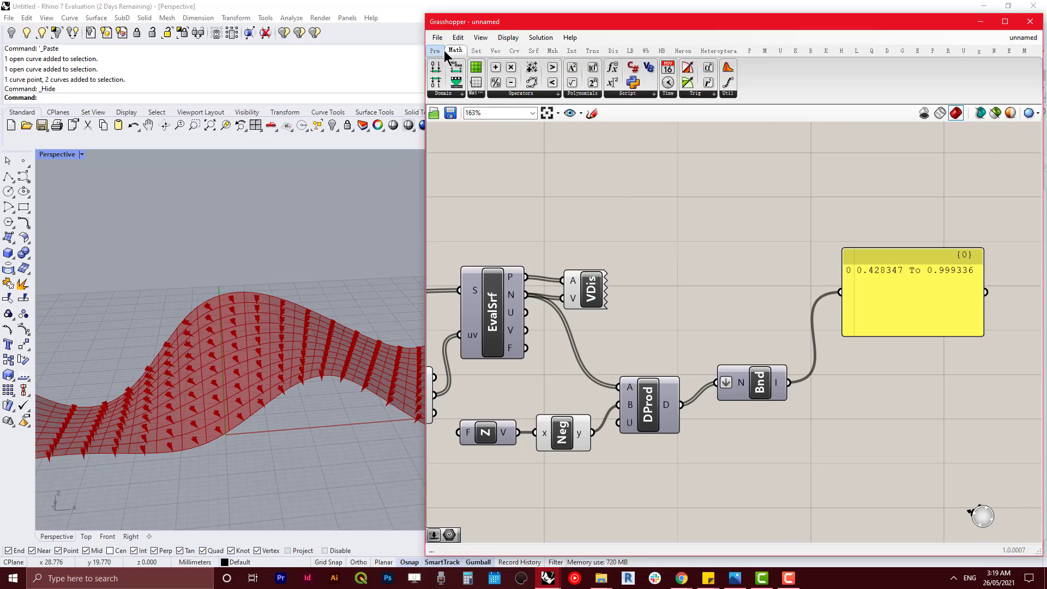
pyautogui.click(435, 50)
pyautogui.click(688, 93)
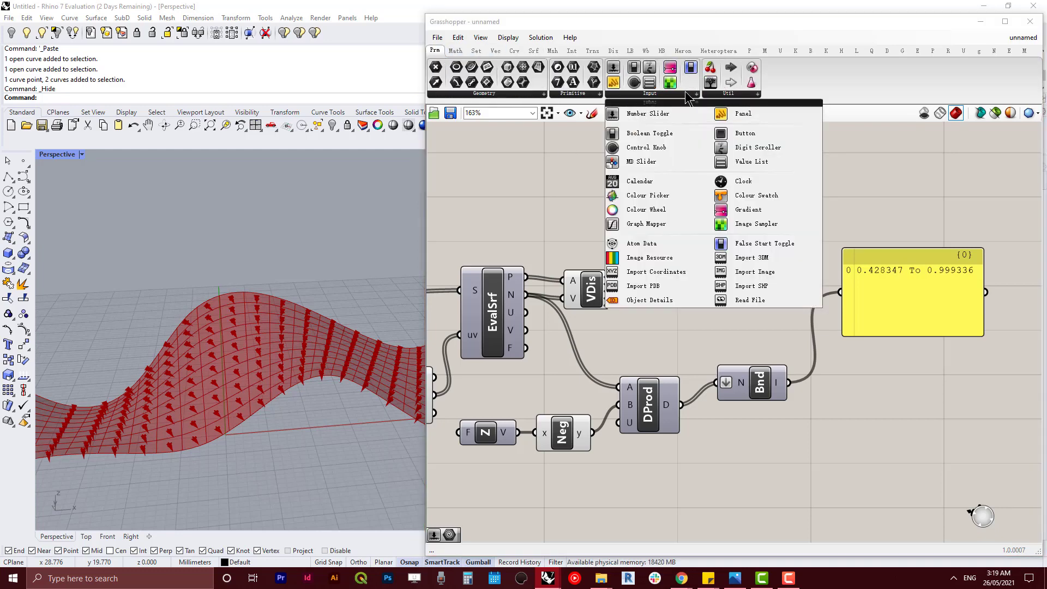
pyautogui.click(766, 208)
pyautogui.click(747, 220)
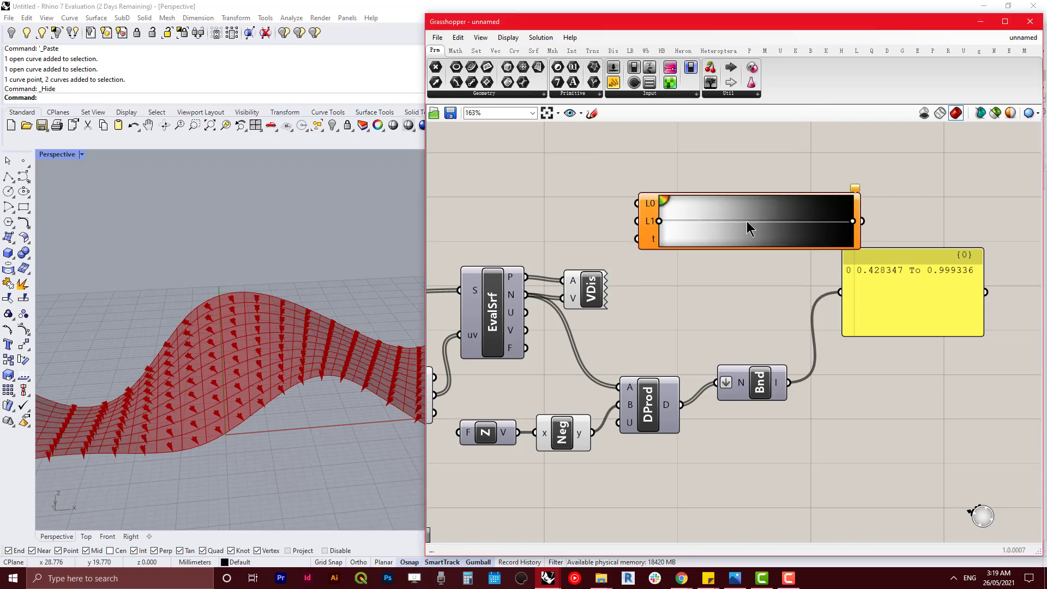
# - Move the Gradient clear of the domain panel and apply the red-orange-yellow-light blue-dark blue preset to it
pyautogui.moveTo(766, 253); pyautogui.dragTo(547, 258, button='right')
pyautogui.moveTo(506, 213); pyautogui.dragTo(591, 194)
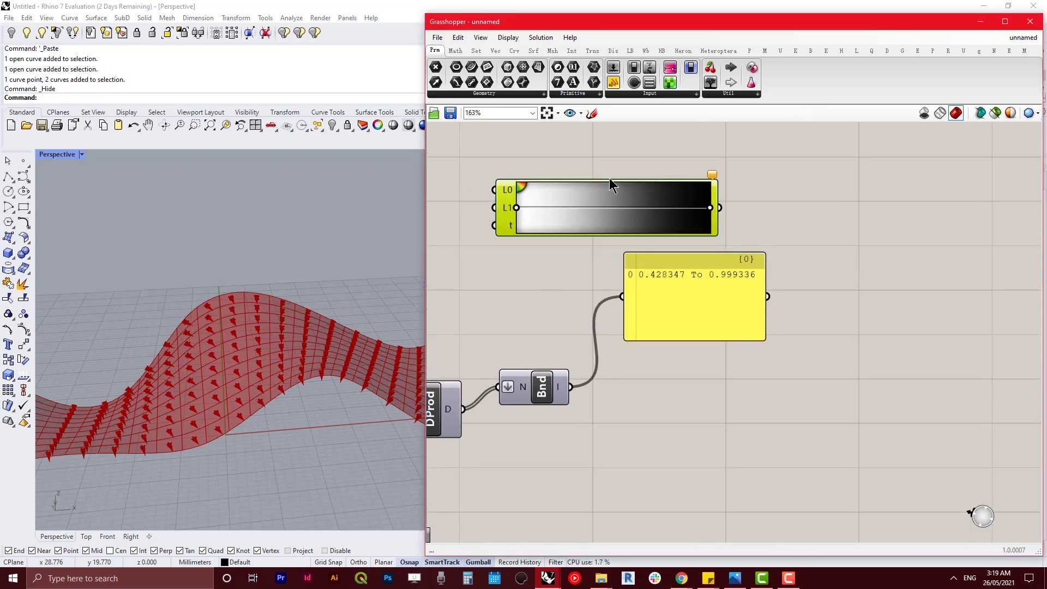
pyautogui.rightClick(535, 185)
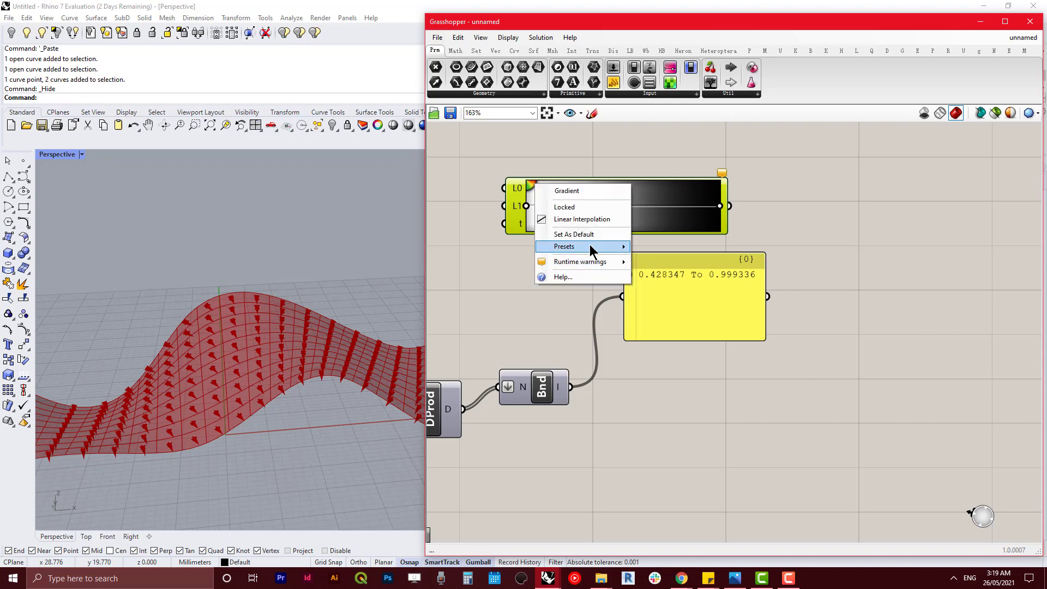
pyautogui.moveTo(591, 247)
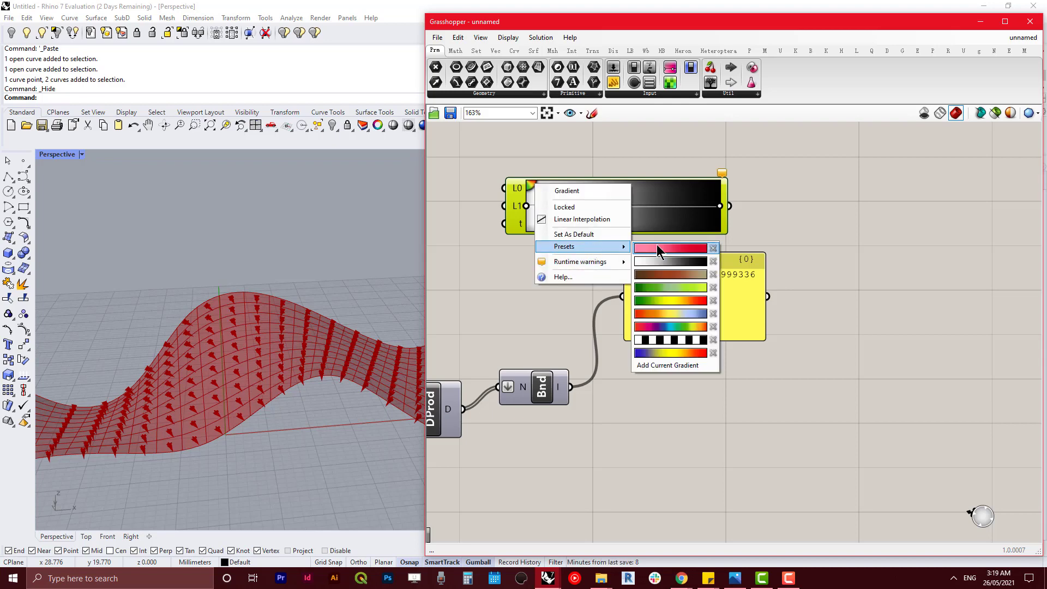
pyautogui.click(682, 313)
pyautogui.scroll(-3, 652, 241)
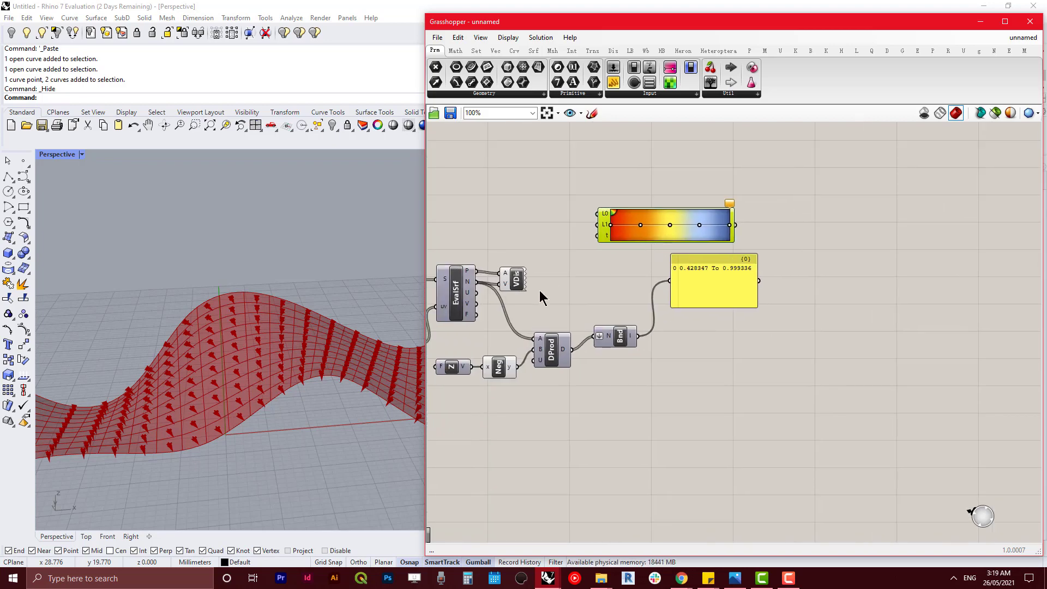
# - Add a Deconstruct Domain component beside Bnd and feed it Bnd's I output
pyautogui.moveTo(576, 294); pyautogui.dragTo(595, 296, button='right')
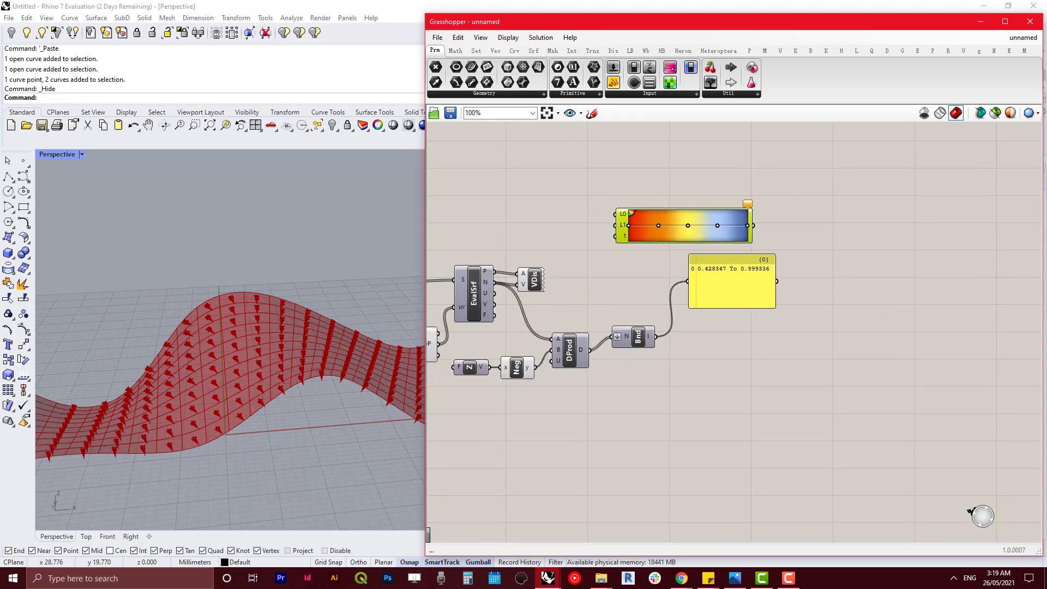
pyautogui.click(720, 374)
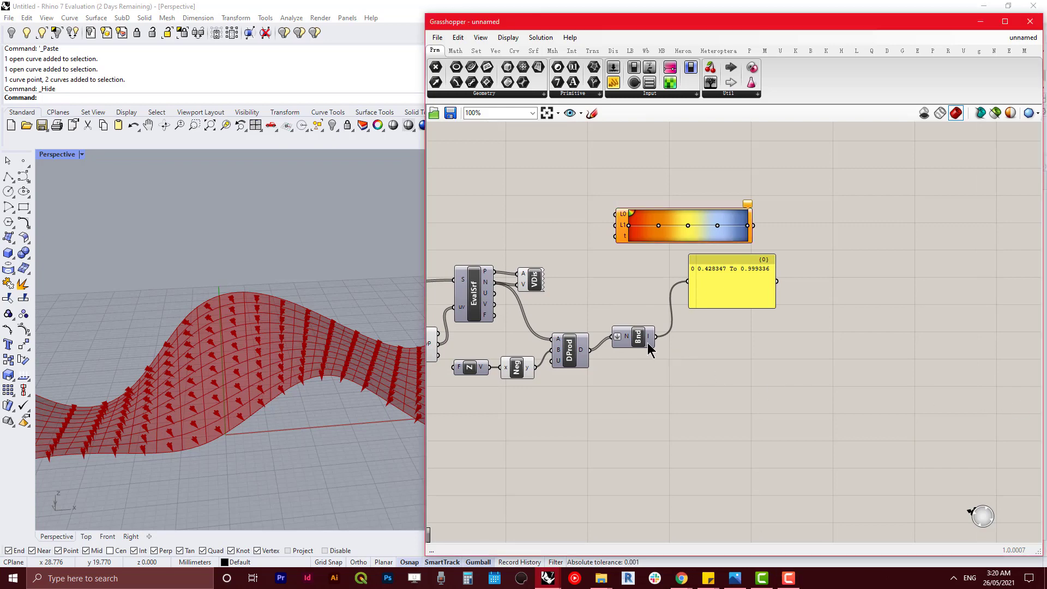
pyautogui.doubleClick(680, 373)
pyautogui.write('decon')
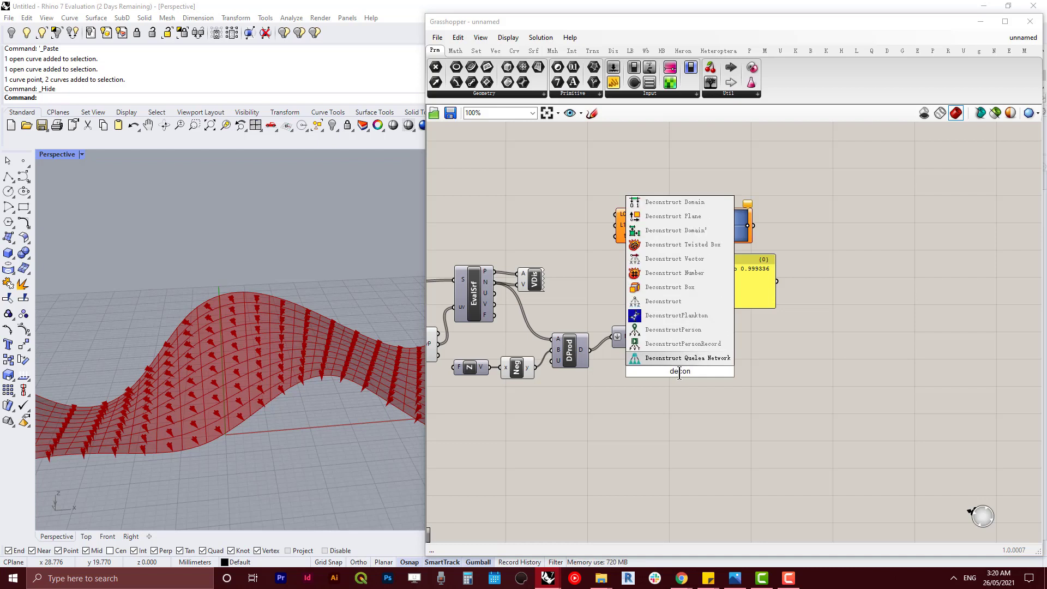
pyautogui.click(675, 202)
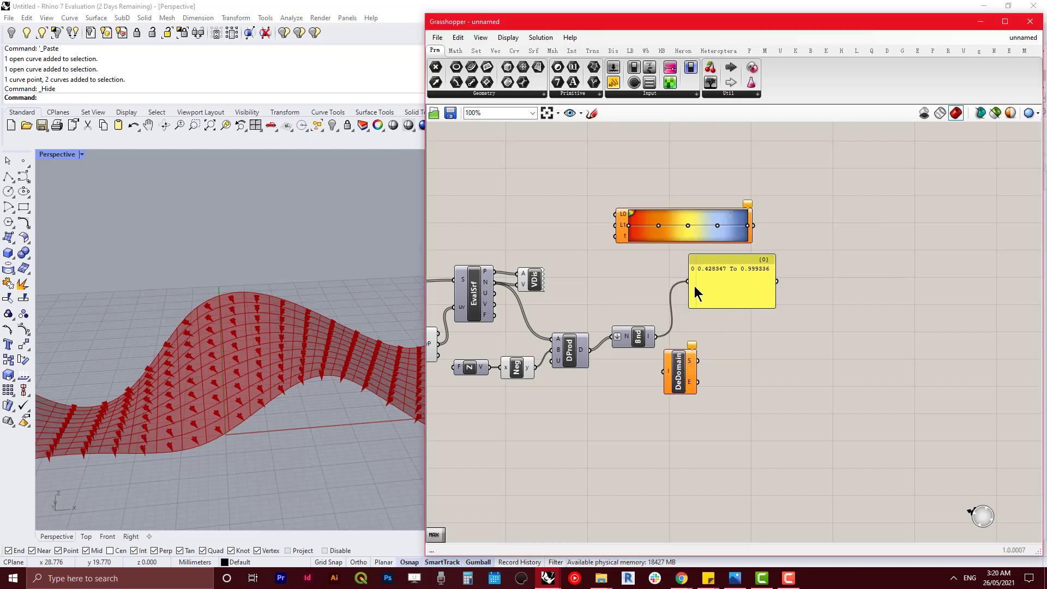
pyautogui.moveTo(682, 382); pyautogui.dragTo(687, 373)
pyautogui.moveTo(657, 338); pyautogui.dragTo(667, 362)
# - Place the Gradient beside DeDomain and wire DeDomain's S output to L0 and its E output to L1
pyautogui.moveTo(659, 242); pyautogui.dragTo(761, 383)
pyautogui.scroll(4, 709, 360)
pyautogui.moveTo(728, 336); pyautogui.dragTo(759, 347)
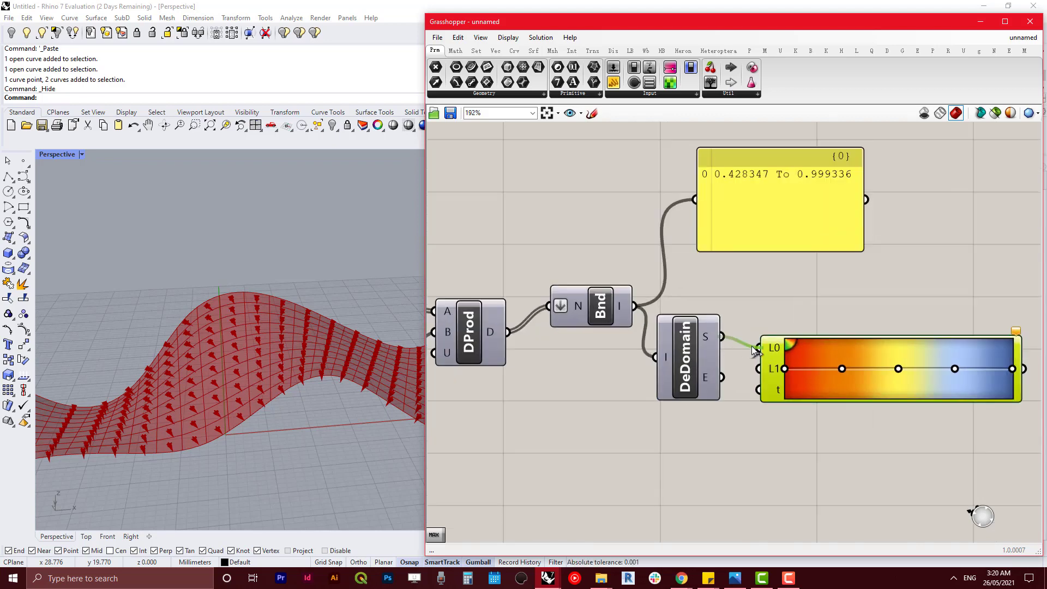
pyautogui.moveTo(722, 379); pyautogui.dragTo(730, 350)
# - Connect DProd's D output to the Gradient's t input
pyautogui.scroll(-4, 769, 393)
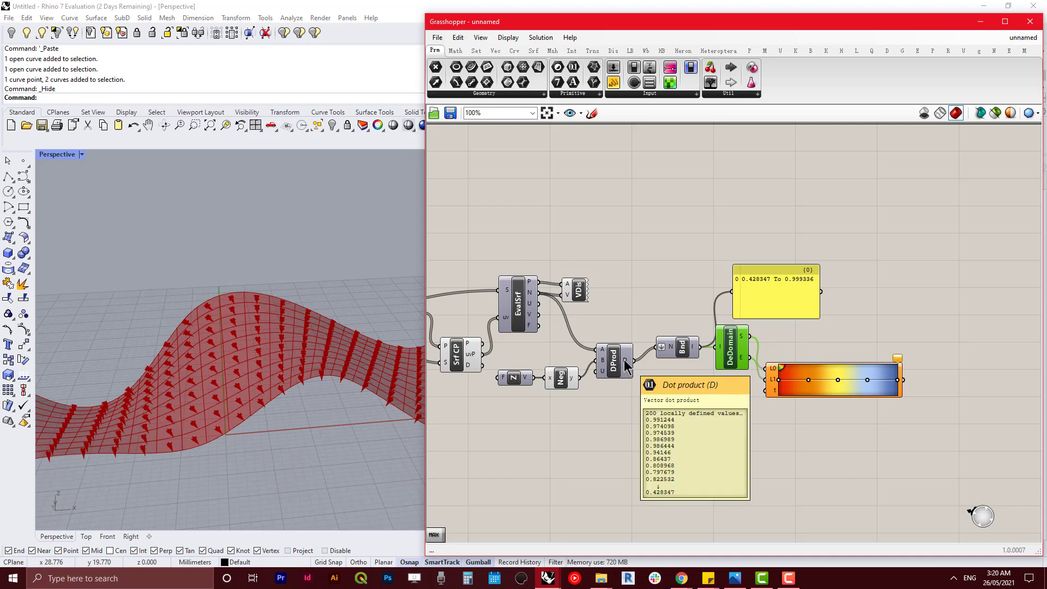
pyautogui.moveTo(625, 366); pyautogui.dragTo(765, 392)
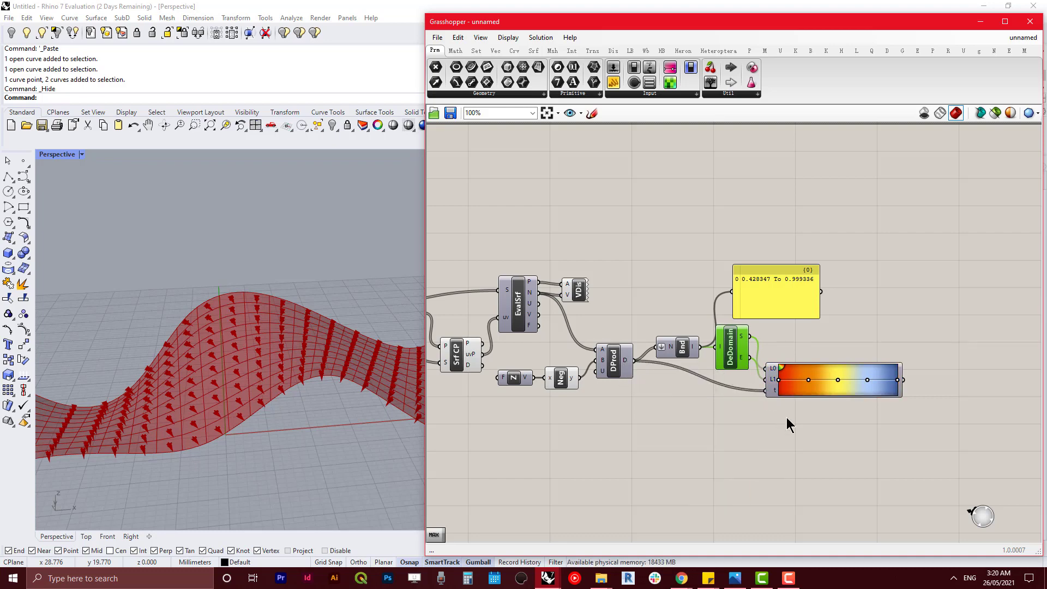
pyautogui.click(799, 436)
pyautogui.moveTo(799, 437); pyautogui.dragTo(697, 441, button='right')
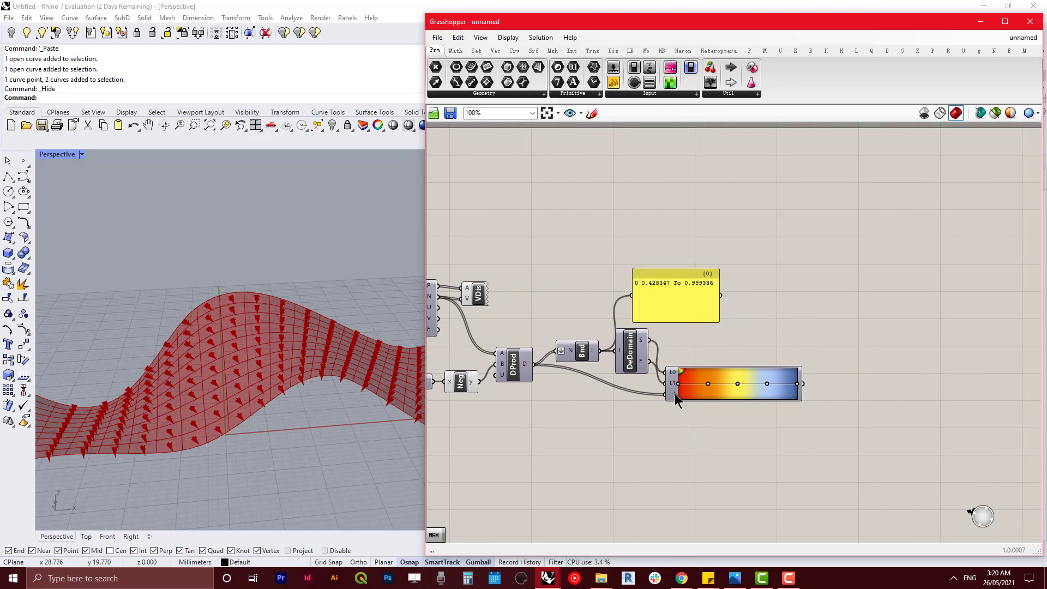
# - Add a Custom Preview component after the Gradient and connect the Gradient's output to its M input
pyautogui.moveTo(860, 400); pyautogui.dragTo(741, 399, button='right')
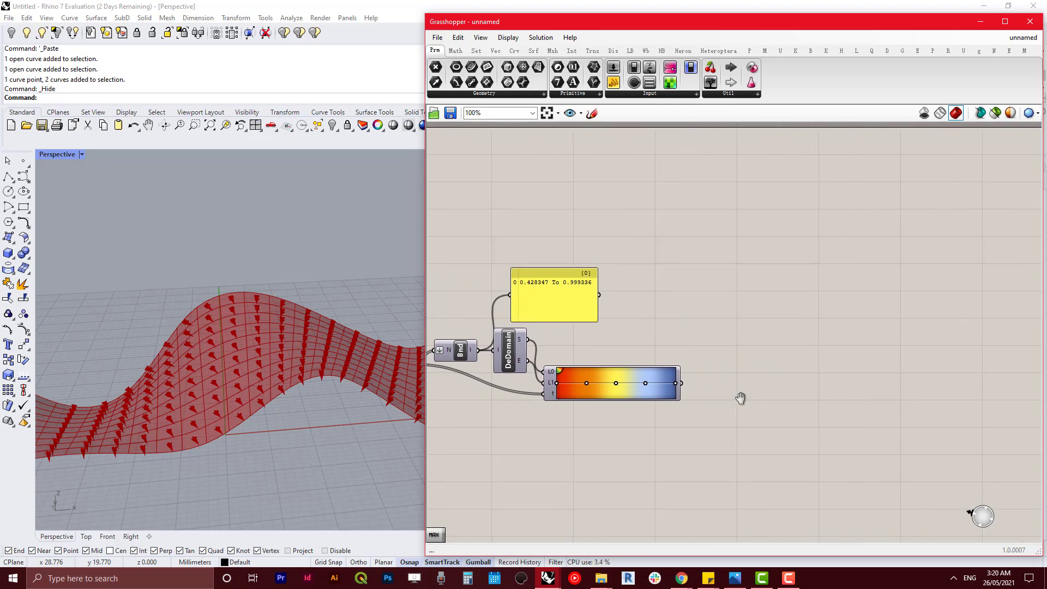
pyautogui.doubleClick(728, 355)
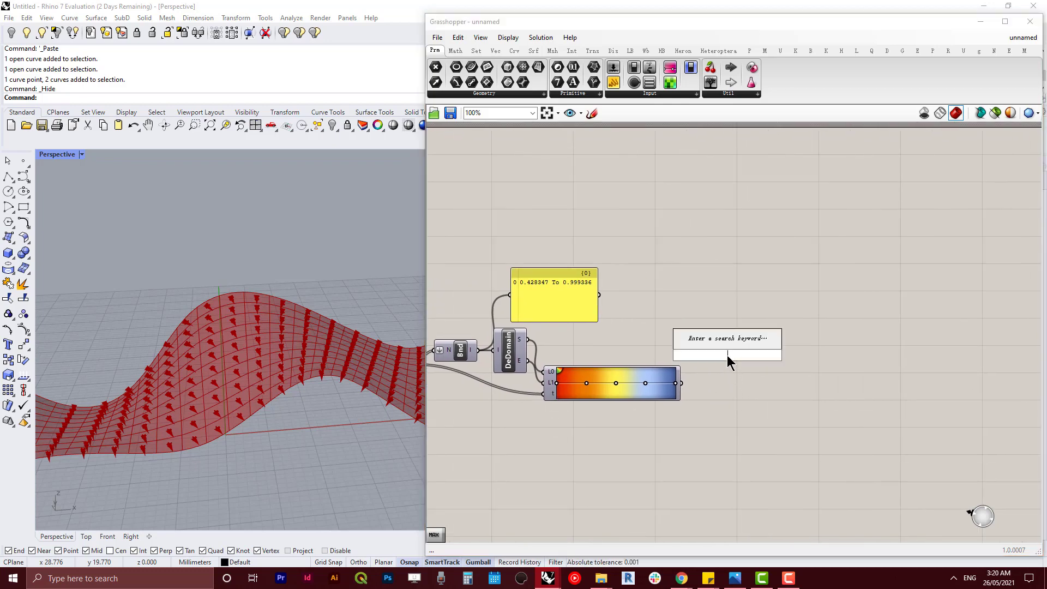
pyautogui.write('c')
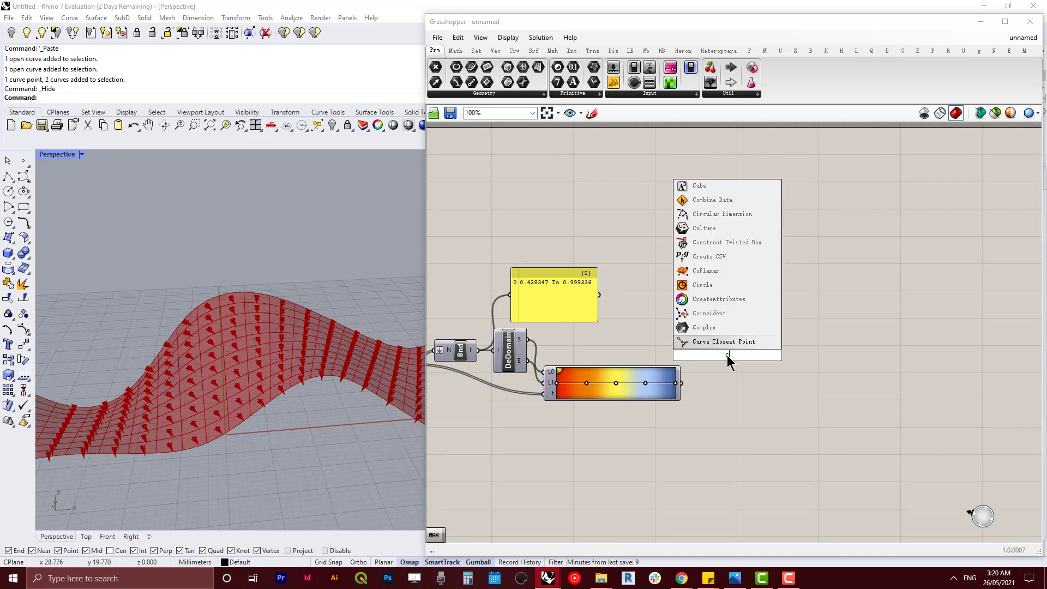
pyautogui.write('usto')
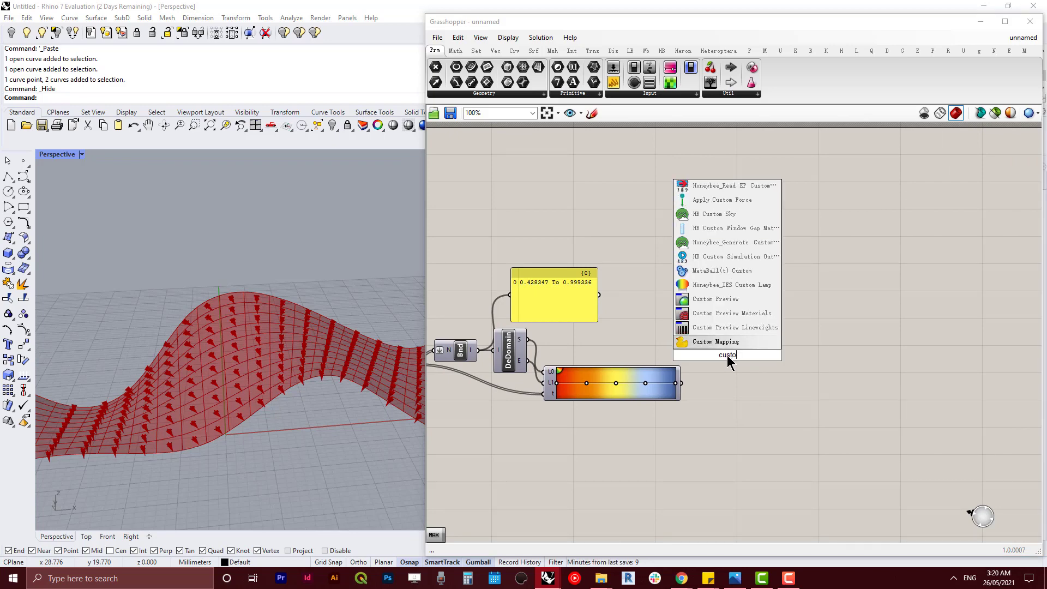
pyautogui.click(726, 299)
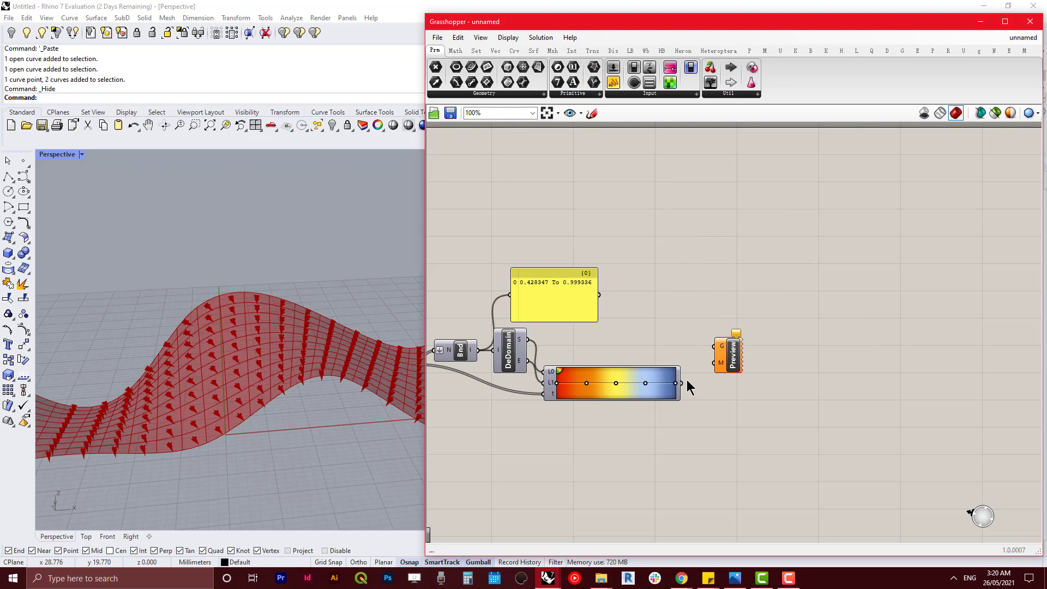
pyautogui.moveTo(681, 383); pyautogui.dragTo(714, 362)
# - Connect SubSrf's S output to the G input of the Custom Preview component
pyautogui.moveTo(704, 406); pyautogui.dragTo(907, 394, button='right')
pyautogui.scroll(-3, 507, 308)
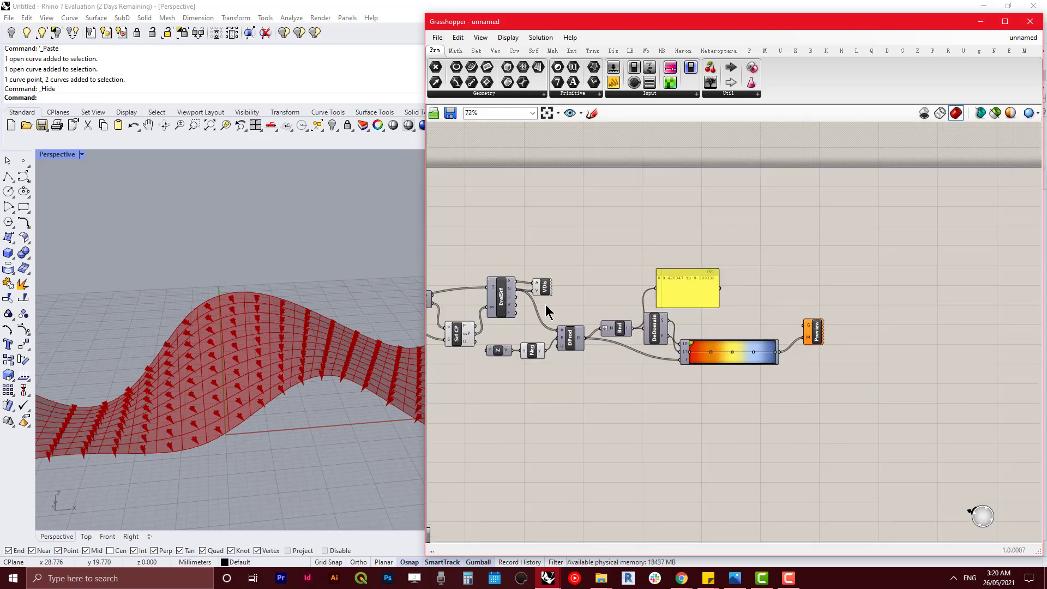
pyautogui.moveTo(545, 305); pyautogui.dragTo(589, 317, button='right')
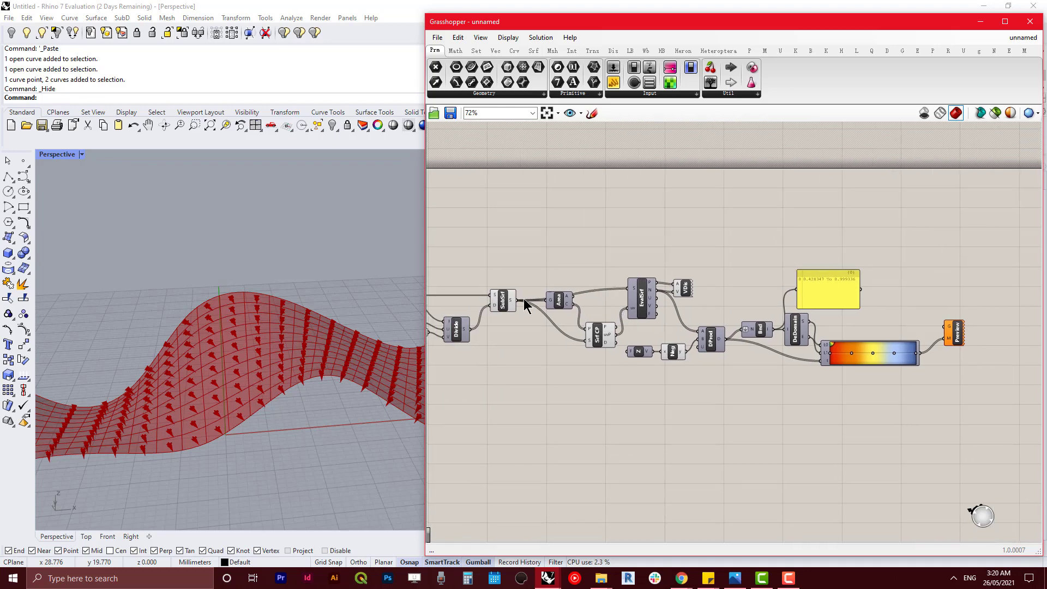
pyautogui.moveTo(521, 300); pyautogui.dragTo(945, 326)
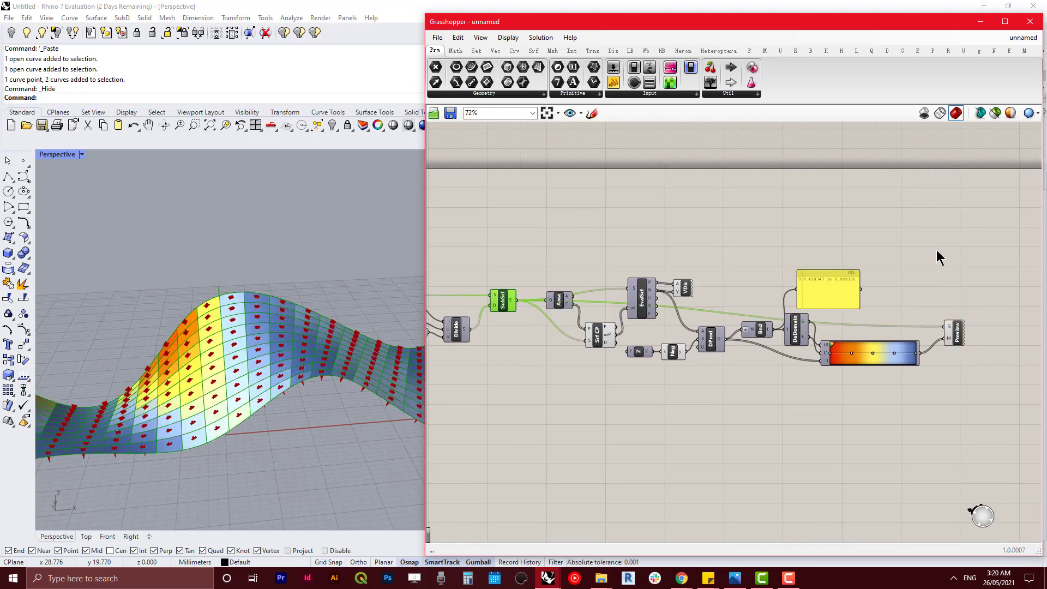
pyautogui.click(937, 250)
# - Turn off the viewport previews of the SubSrf and VDis components
pyautogui.click(503, 304)
pyautogui.hotkey('ctrl', 'q')
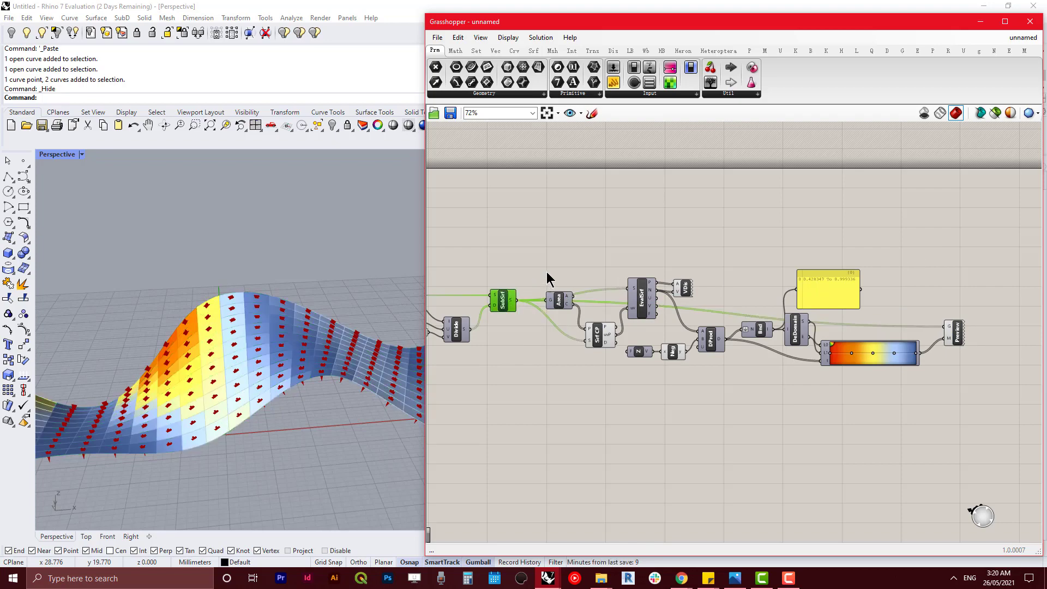
pyautogui.moveTo(307, 317); pyautogui.dragTo(322, 364, button='right')
pyautogui.scroll(-6, 210, 374)
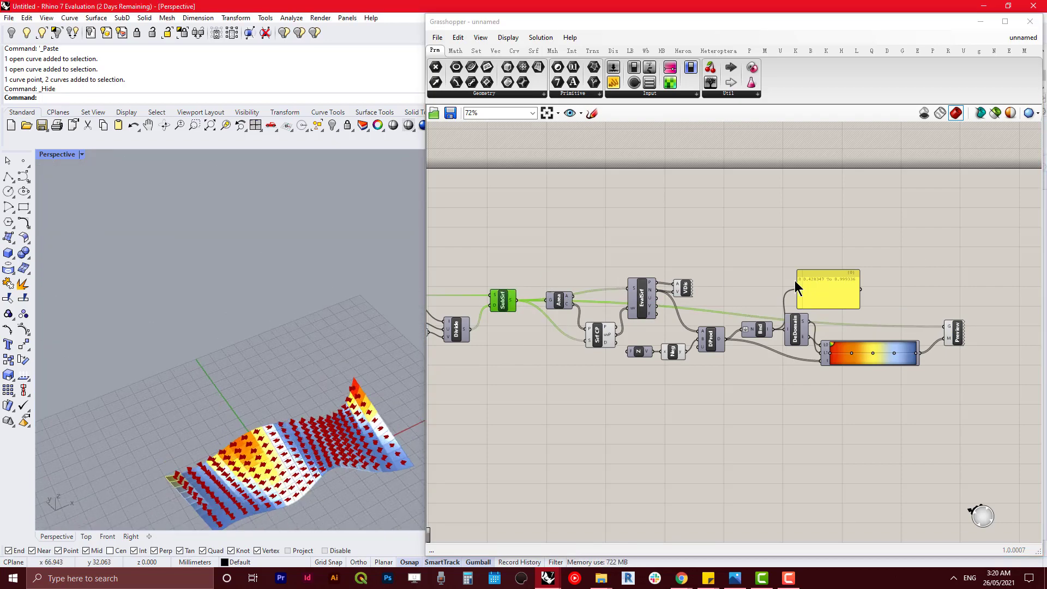
pyautogui.click(682, 289)
pyautogui.scroll(5, 681, 290)
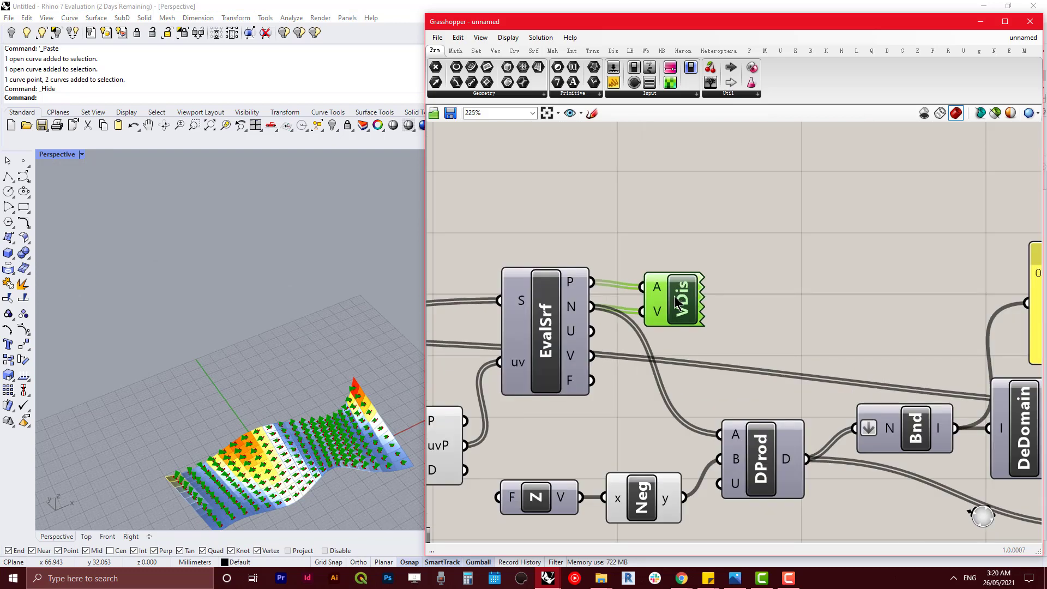
pyautogui.hotkey('ctrl', 'q')
# - Hide the remaining point previews on the panels, including that of the Srf CP component
pyautogui.moveTo(580, 426); pyautogui.dragTo(566, 397, button='right')
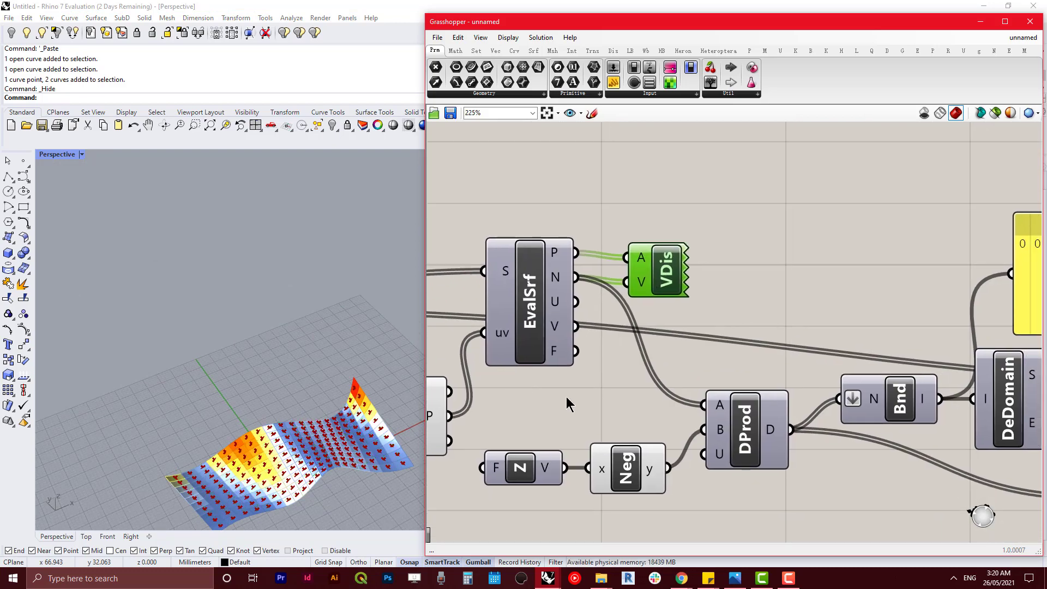
pyautogui.click(628, 470)
pyautogui.scroll(-3, 578, 417)
pyautogui.moveTo(480, 427); pyautogui.dragTo(601, 409, button='right')
pyautogui.click(642, 397)
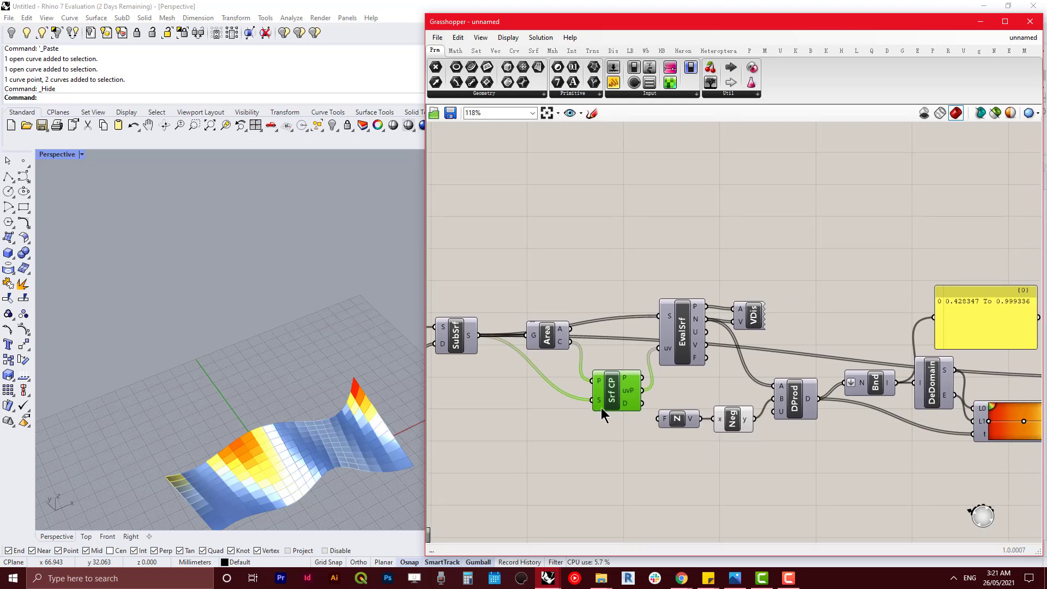
# - Examine the gradient-coloured panels in the Perspective viewport and the overall component layout
pyautogui.moveTo(694, 459); pyautogui.dragTo(554, 455, button='right')
pyautogui.scroll(-1, 660, 428)
pyautogui.moveTo(669, 427); pyautogui.dragTo(568, 382, button='right')
pyautogui.moveTo(328, 376); pyautogui.dragTo(232, 507, button='right')
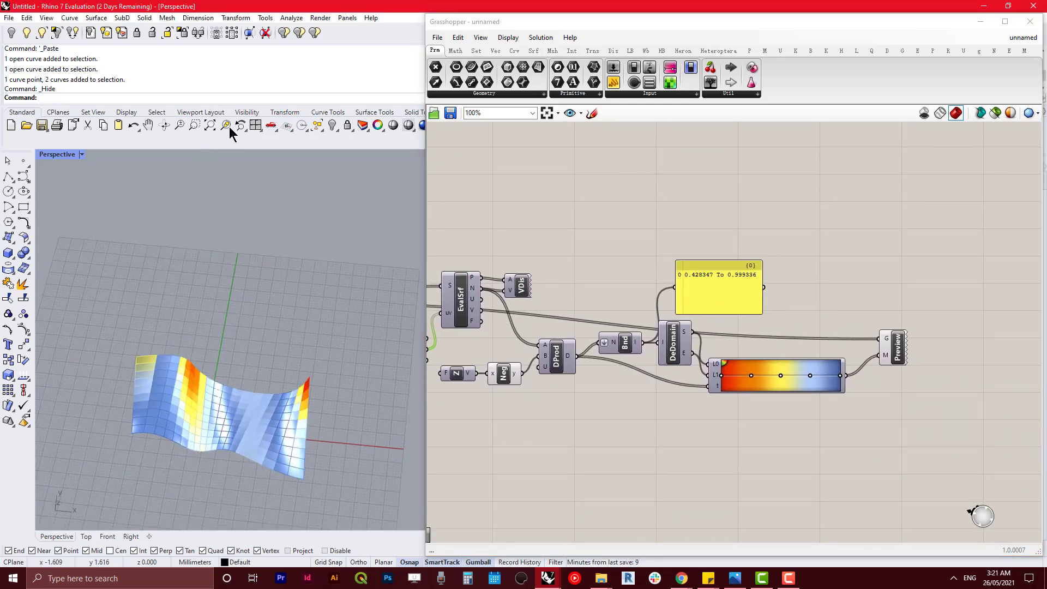
pyautogui.scroll(7, 251, 349)
pyautogui.moveTo(303, 294)
pyautogui.mouseDown(button='right')
pyautogui.moveTo(289, 317)
pyautogui.moveTo(273, 299)
pyautogui.moveTo(300, 301)
pyautogui.mouseUp(button='right')
pyautogui.scroll(-4, 565, 438)
pyautogui.moveTo(561, 448); pyautogui.dragTo(717, 418, button='right')
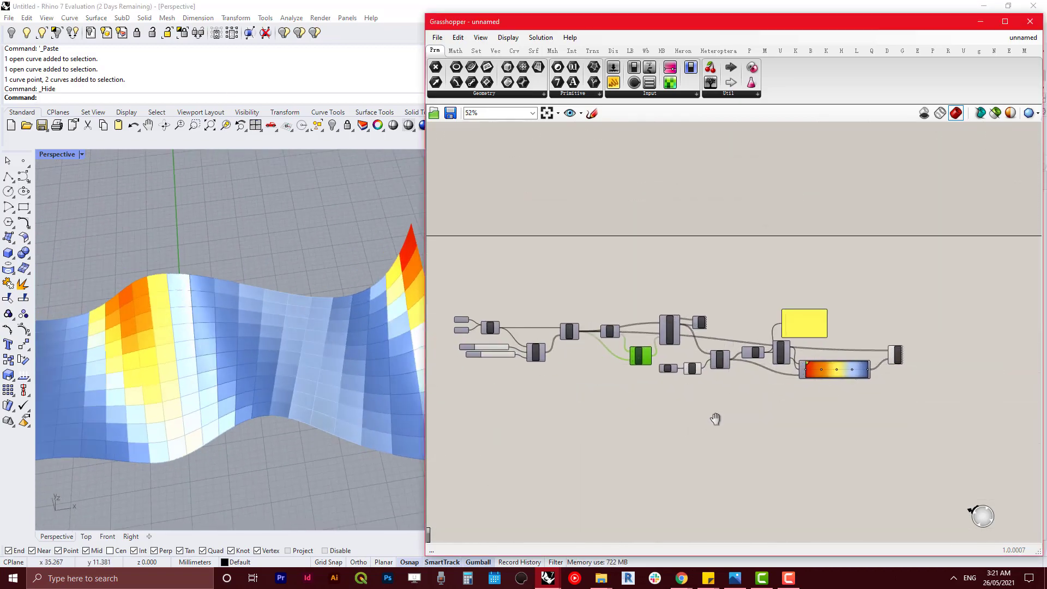
pyautogui.scroll(4, 882, 357)
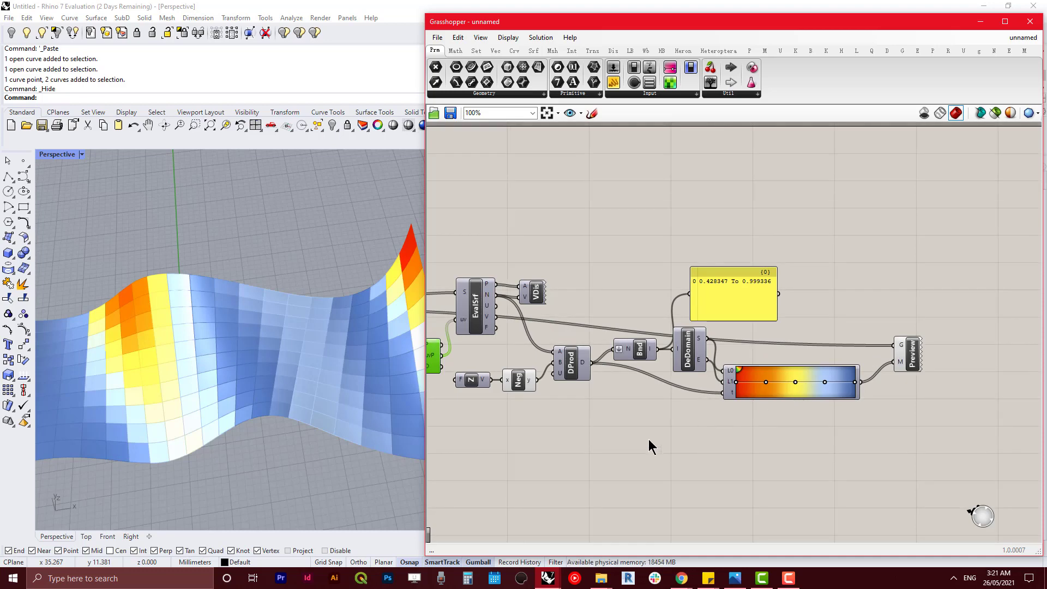
pyautogui.moveTo(648, 438); pyautogui.dragTo(696, 437, button='right')
# - Set the V Count slider feeding the Divide component to 40
pyautogui.moveTo(633, 469); pyautogui.dragTo(781, 467, button='right')
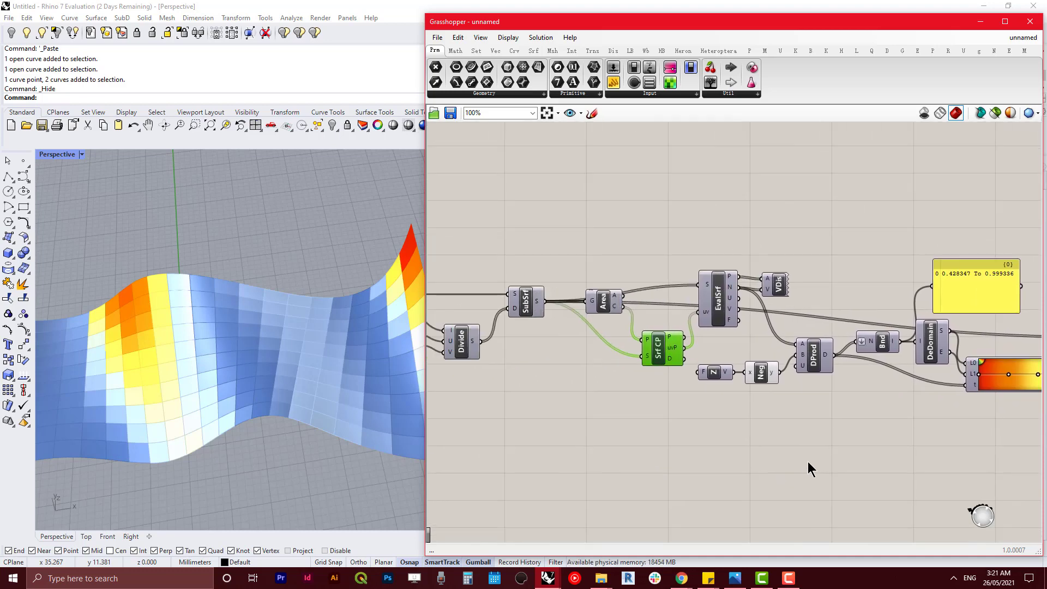
pyautogui.scroll(5, 668, 423)
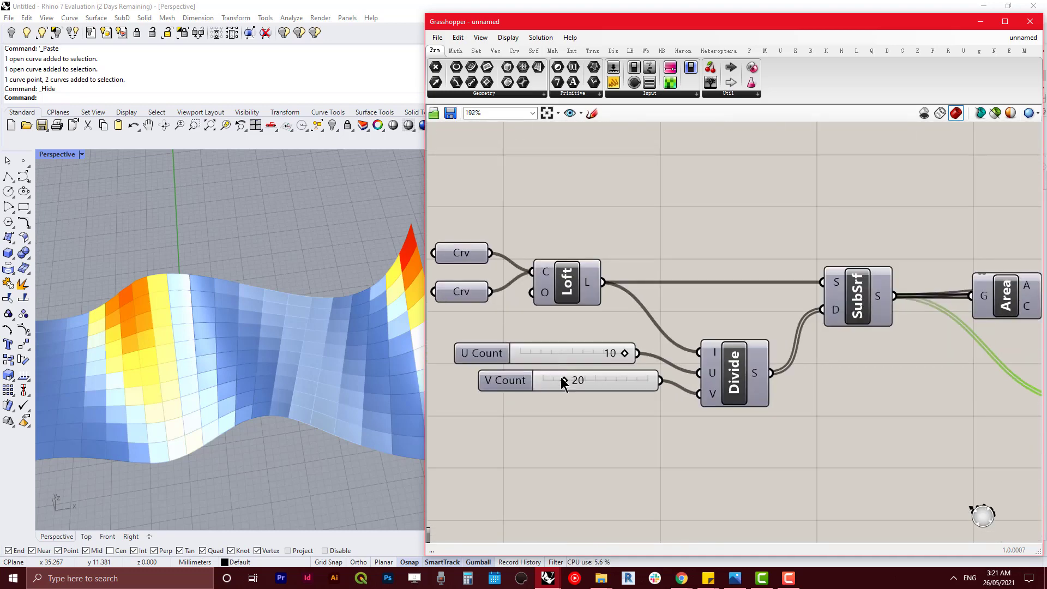
pyautogui.scroll(2, 563, 381)
pyautogui.doubleClick(578, 378)
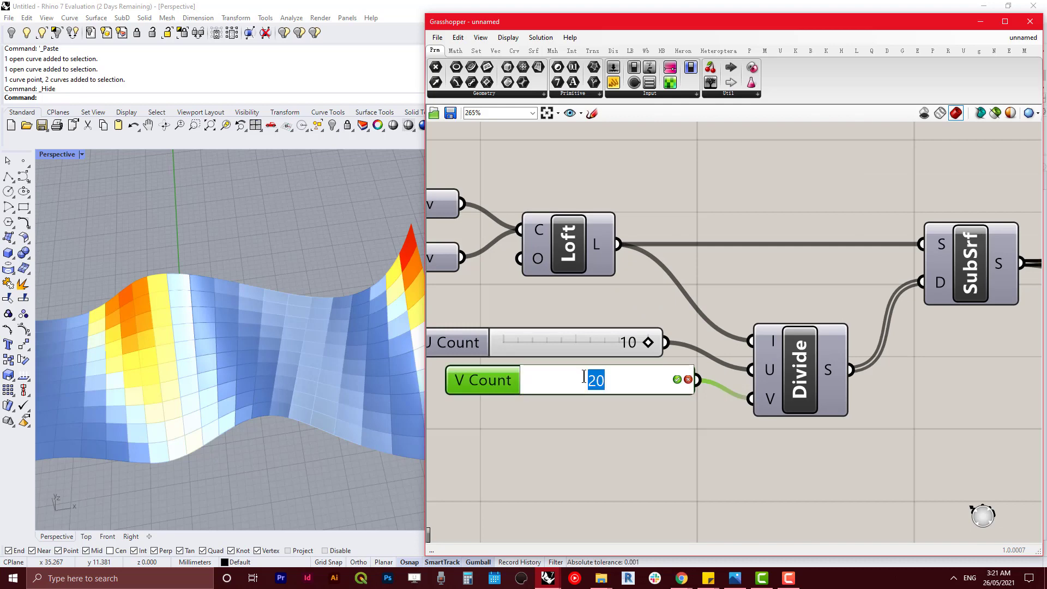
pyautogui.write('40')
pyautogui.click(677, 379)
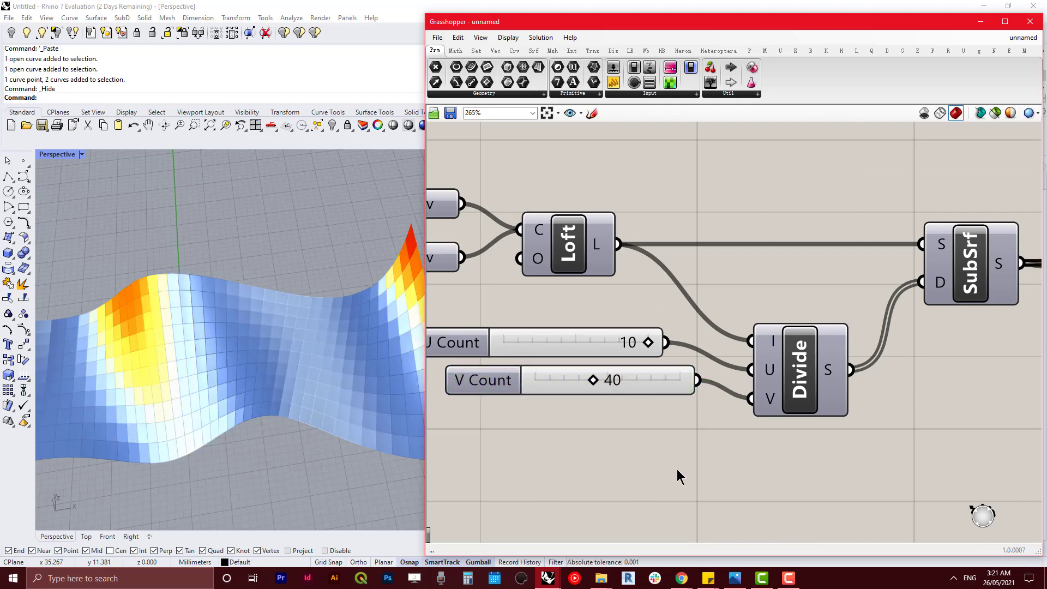
# - Inspect the colours of the more finely divided surface from several angles against the dot product range and Gradient
pyautogui.scroll(-5, 299, 425)
pyautogui.scroll(-3, 621, 479)
pyautogui.moveTo(622, 479); pyautogui.dragTo(540, 434, button='right')
pyautogui.moveTo(746, 465); pyautogui.dragTo(491, 403, button='right')
pyautogui.scroll(-2, 597, 434)
pyautogui.moveTo(790, 461); pyautogui.dragTo(562, 420, button='right')
pyautogui.moveTo(757, 445); pyautogui.dragTo(578, 440, button='right')
pyautogui.rightClick(754, 439)
pyautogui.click(715, 381)
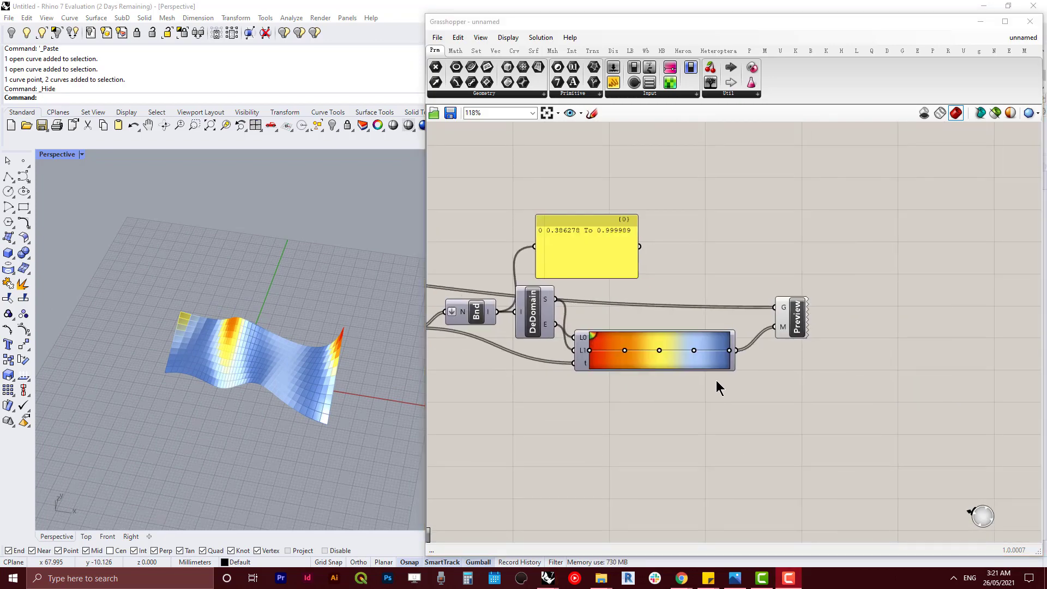
pyautogui.scroll(4, 287, 371)
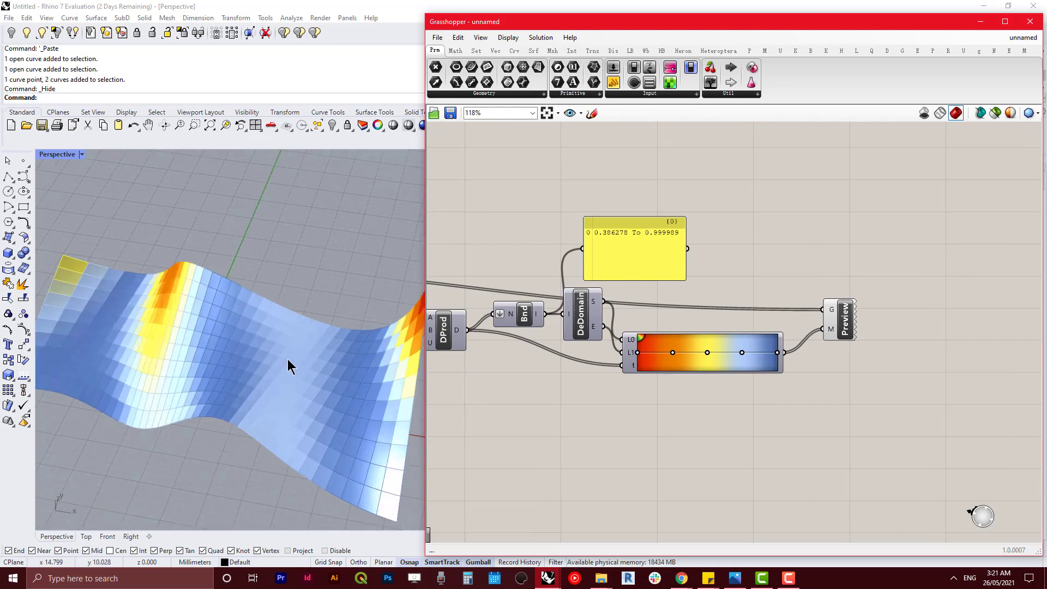
pyautogui.moveTo(286, 359); pyautogui.dragTo(229, 323, button='right')
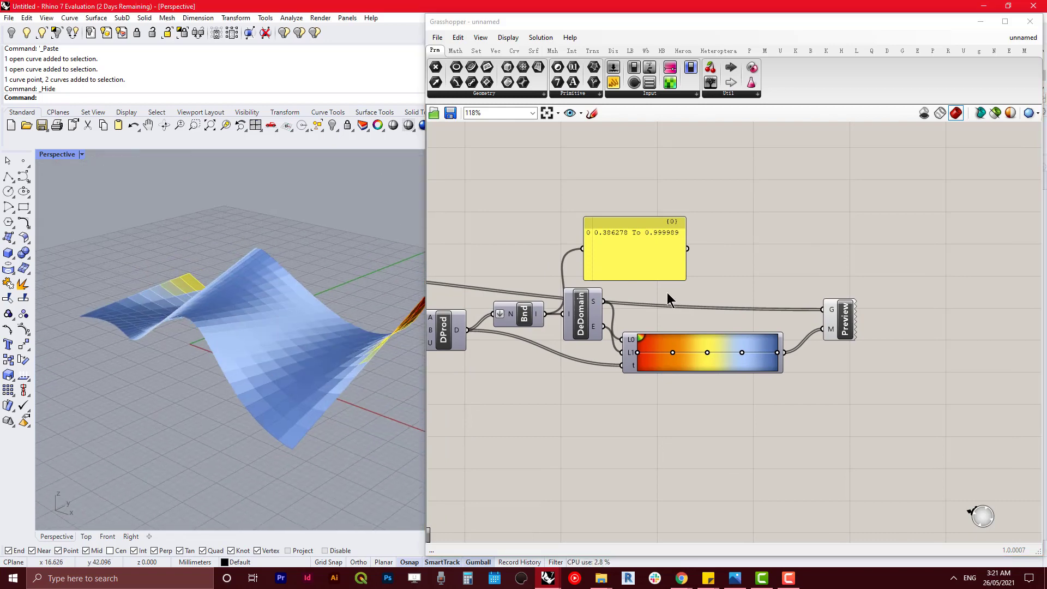
# - Add a Brep Wireframe component below the definition and feed its Brep input with the SubSrf panels
pyautogui.click(625, 420)
pyautogui.scroll(-5, 787, 407)
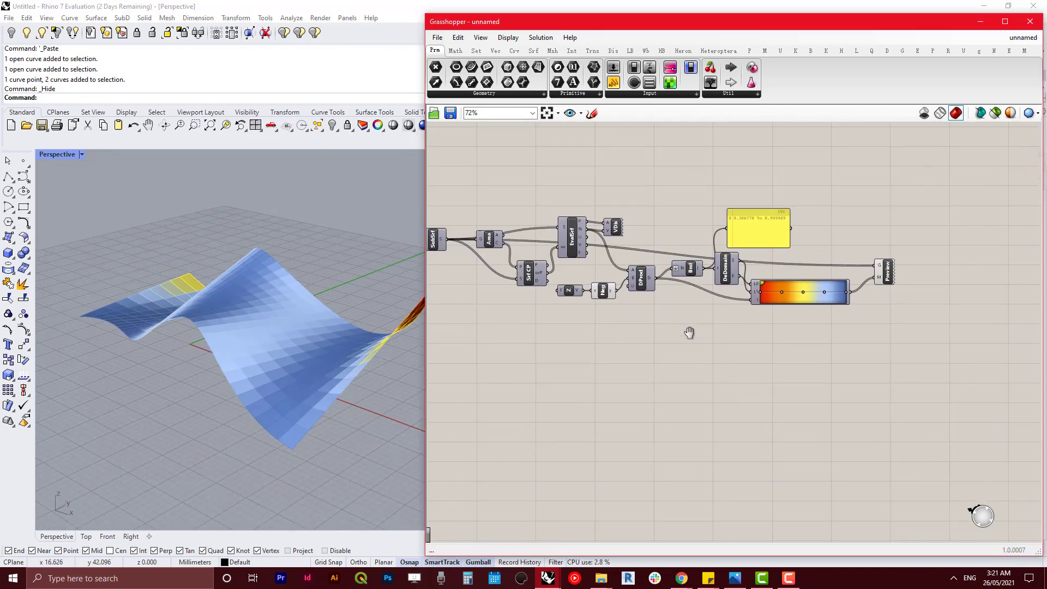
pyautogui.moveTo(657, 395); pyautogui.dragTo(691, 398, button='right')
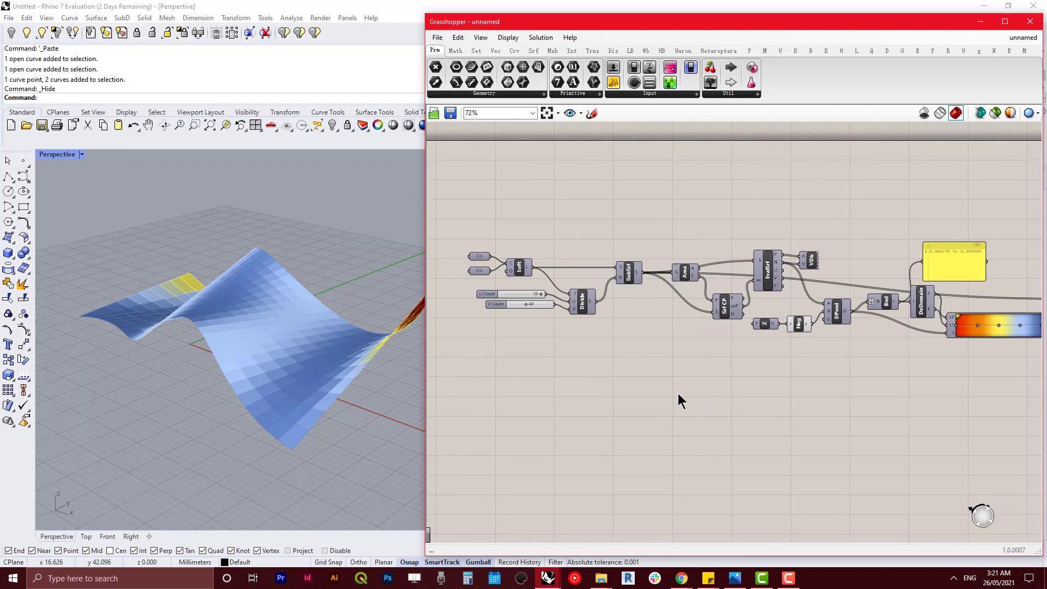
pyautogui.doubleClick(660, 412)
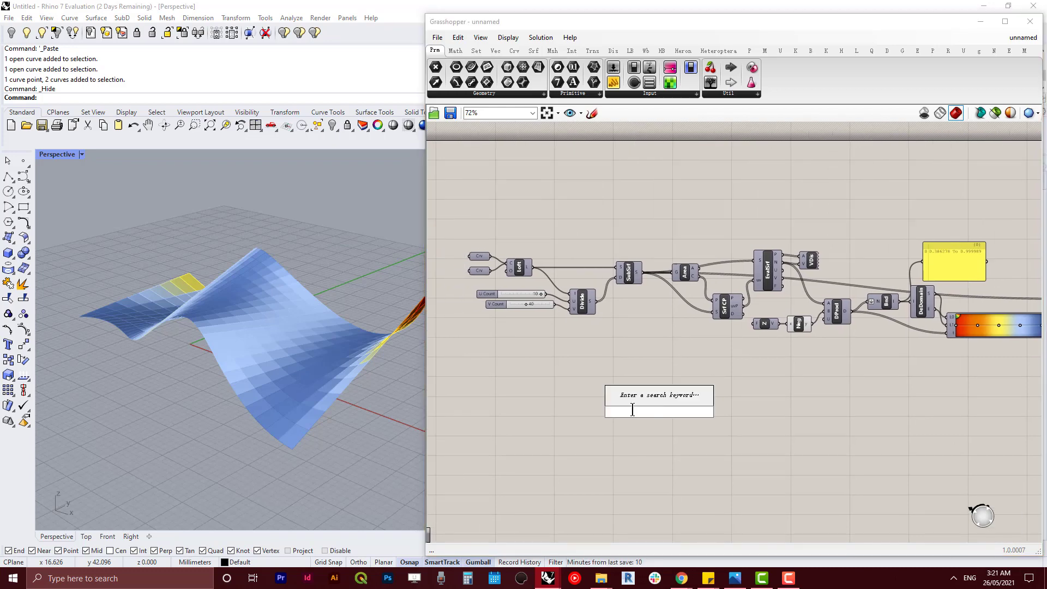
pyautogui.write('wire')
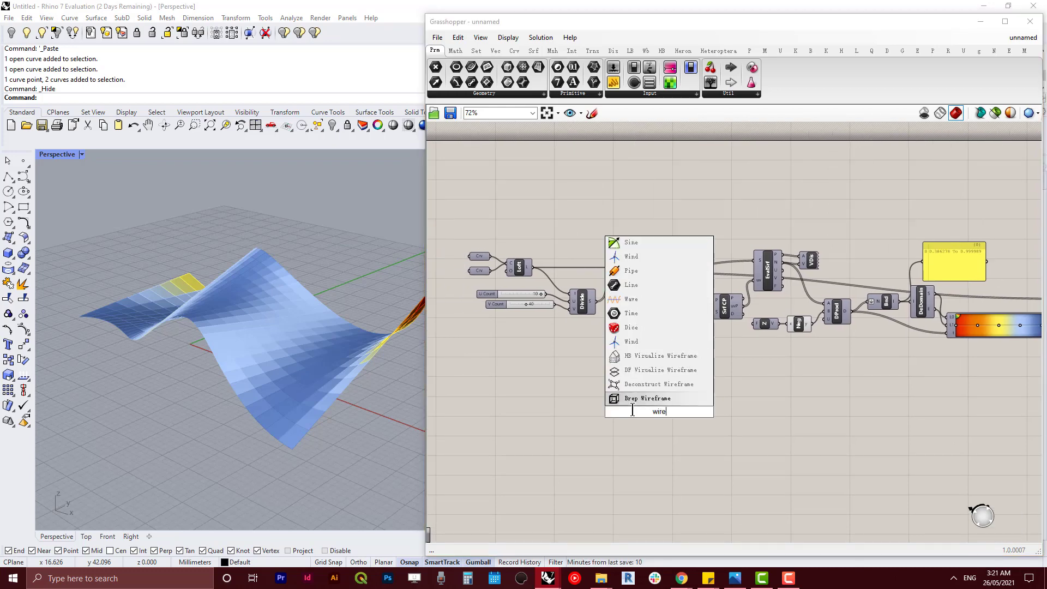
pyautogui.press('Return')
pyautogui.scroll(3, 633, 409)
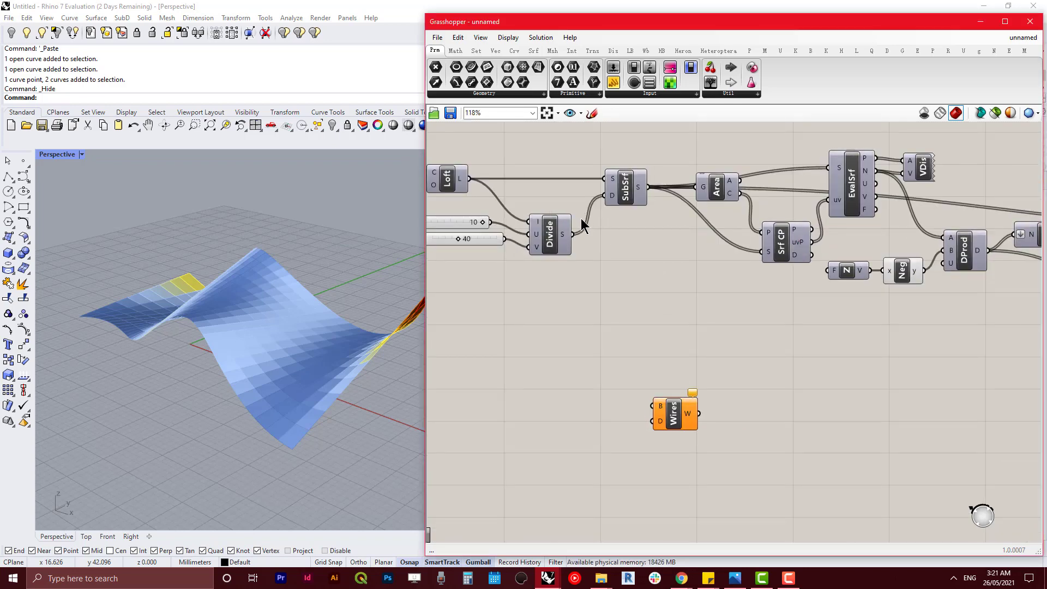
pyautogui.moveTo(646, 189); pyautogui.dragTo(746, 386)
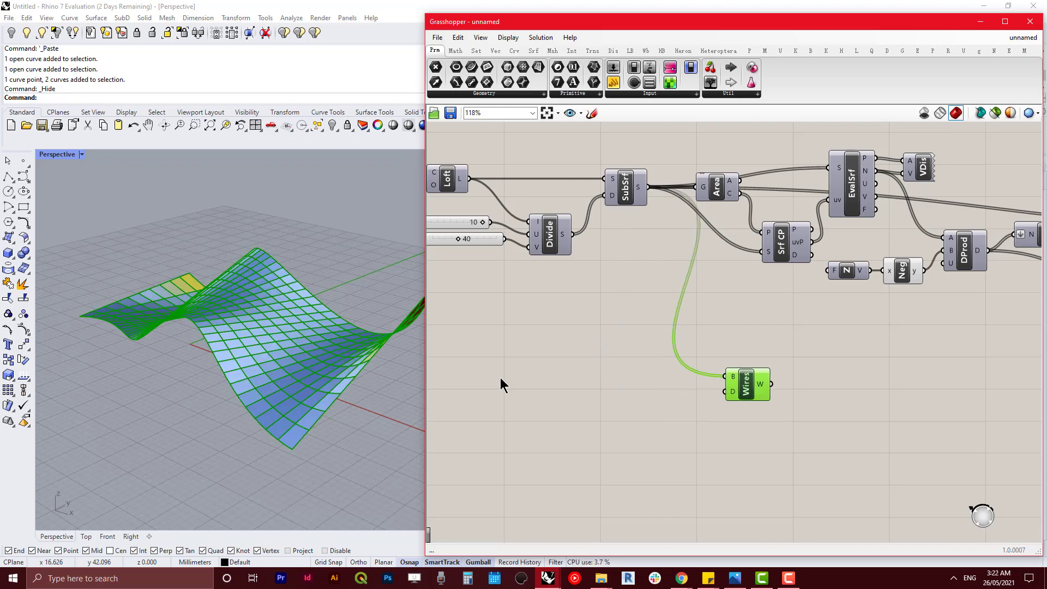
pyautogui.click(298, 379)
pyautogui.moveTo(297, 379); pyautogui.dragTo(342, 404, button='right')
# - Add a Join Curves component beside Wires and connect the wireframe output to its curves input
pyautogui.moveTo(832, 429); pyautogui.dragTo(709, 441, button='right')
pyautogui.doubleClick(714, 388)
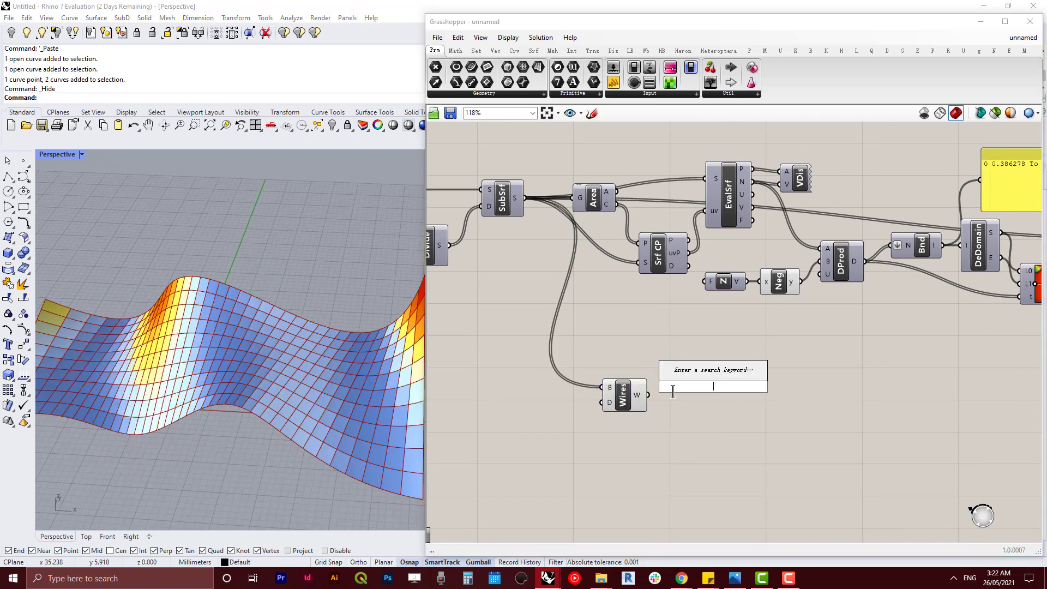
pyautogui.write('jpin')
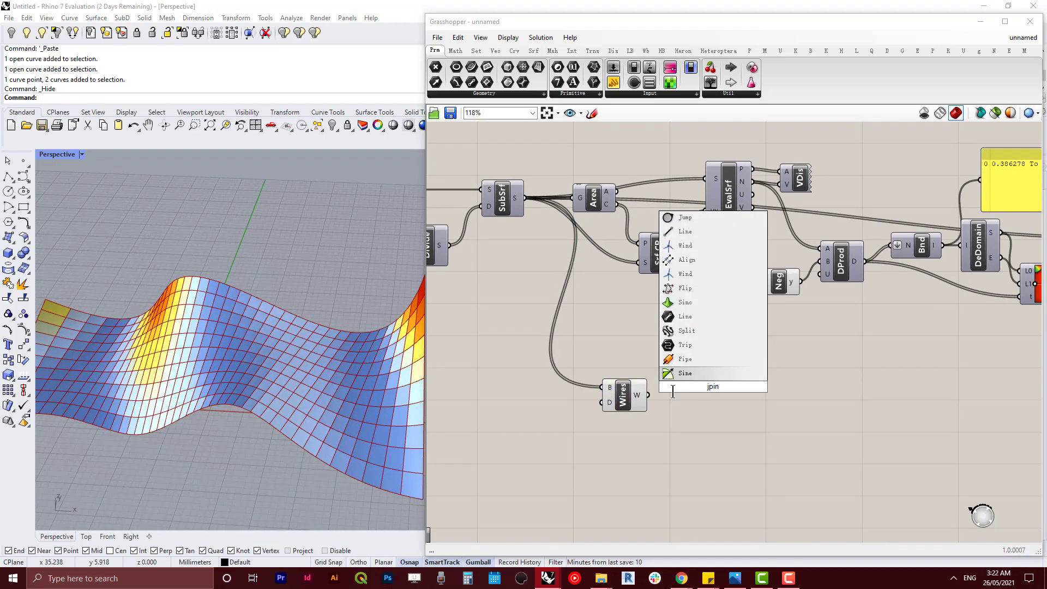
pyautogui.press('BackSpace')
pyautogui.press('BackSpace')
pyautogui.press('BackSpace')
pyautogui.press('BackSpace')
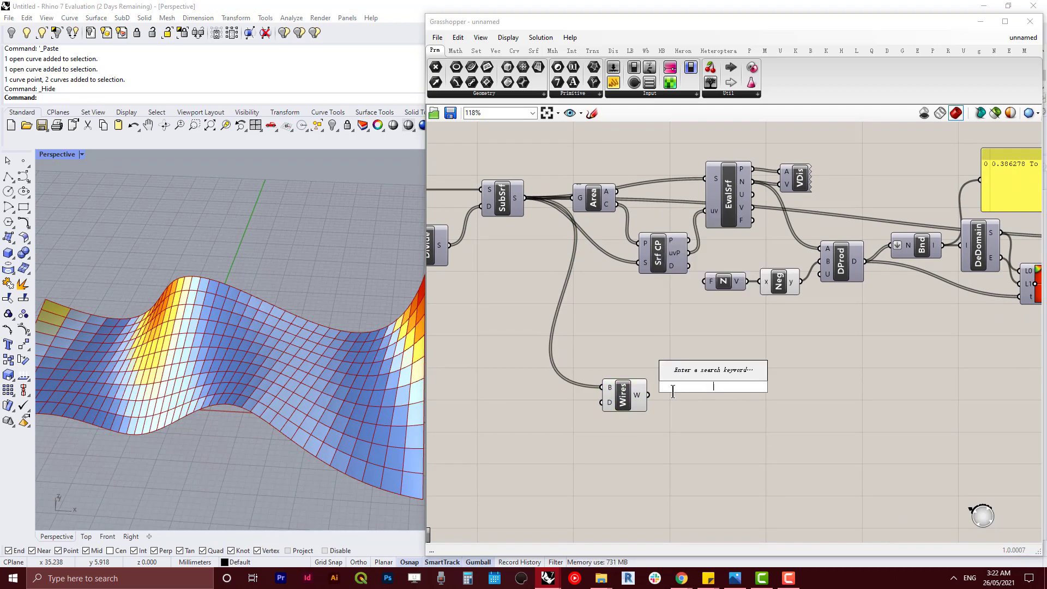
pyautogui.write('join')
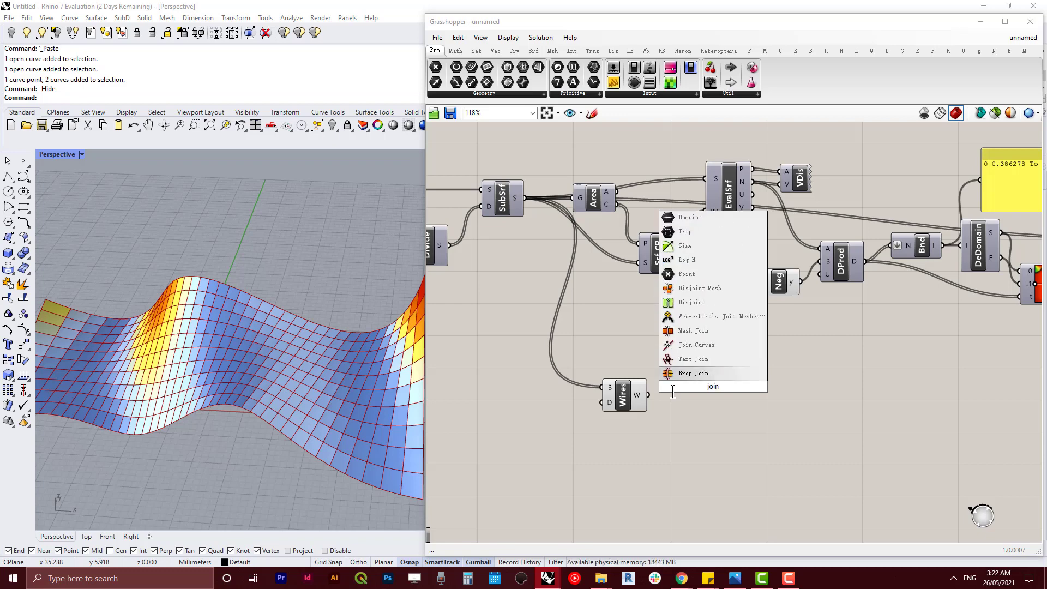
pyautogui.press('Up')
pyautogui.press('Return')
pyautogui.scroll(3, 676, 396)
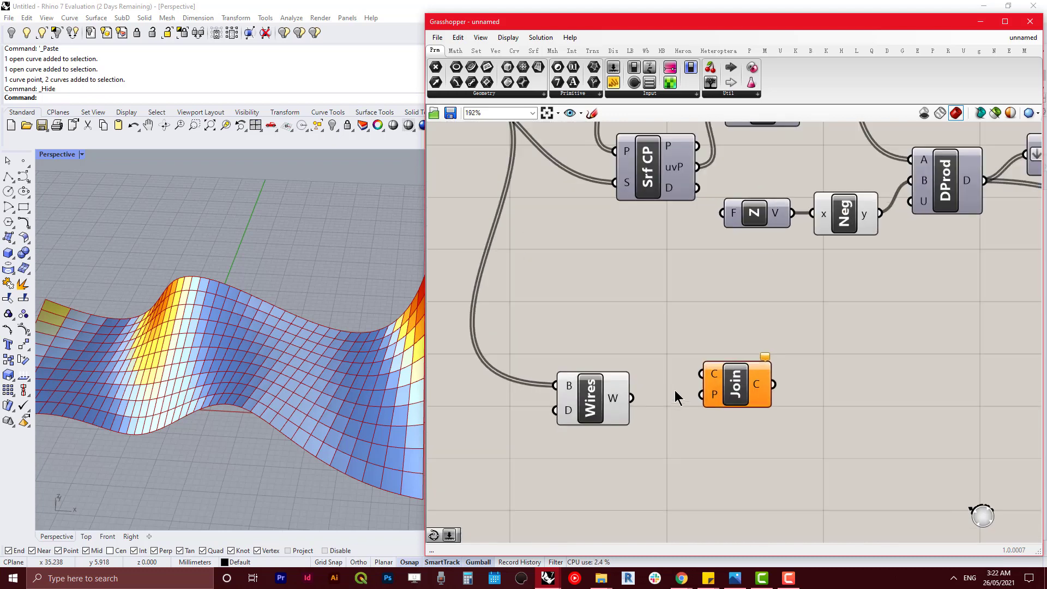
pyautogui.scroll(1, 676, 396)
pyautogui.moveTo(624, 399); pyautogui.dragTo(705, 371)
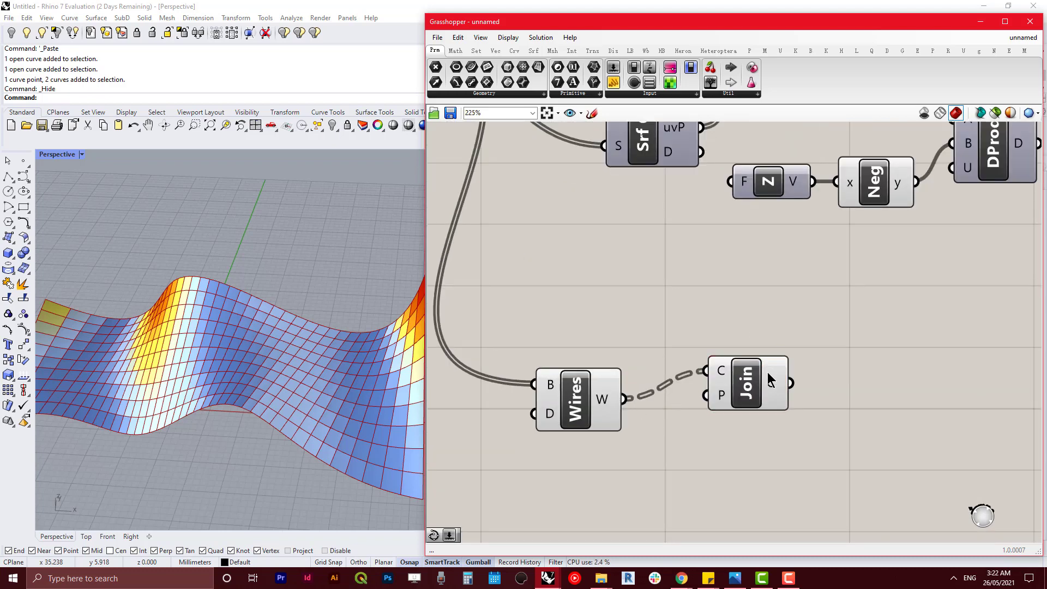
# - Turn off the viewport preview of the Wires and Join components
pyautogui.click(594, 394)
pyautogui.hotkey('ctrl', 'q')
pyautogui.click(769, 344)
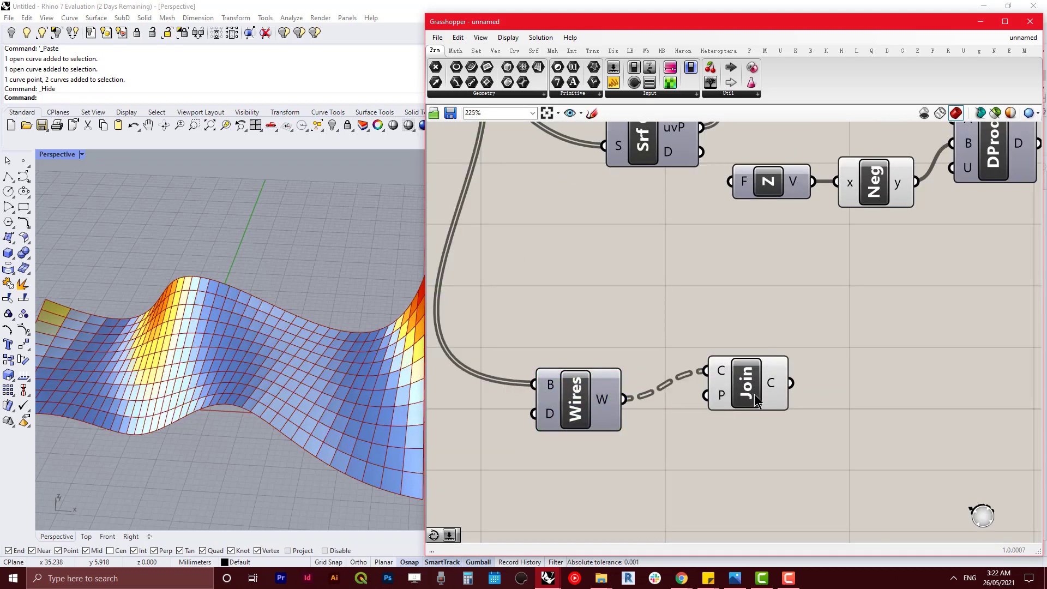
pyautogui.click(756, 401)
pyautogui.hotkey('ctrl', 'q')
# - Flatten the curves output of the Join component
pyautogui.moveTo(774, 386)
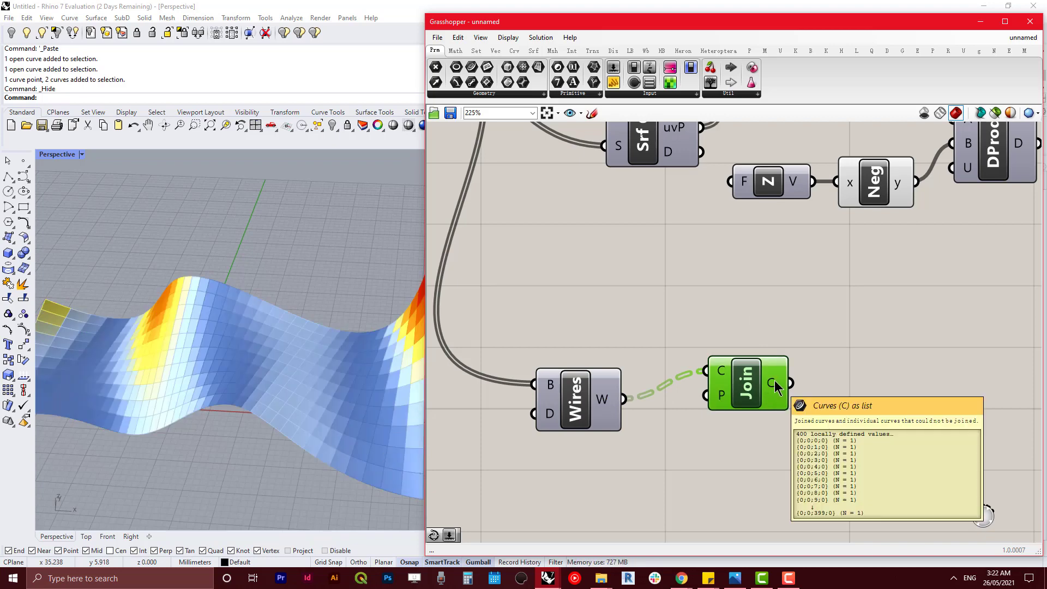
pyautogui.rightClick(774, 385)
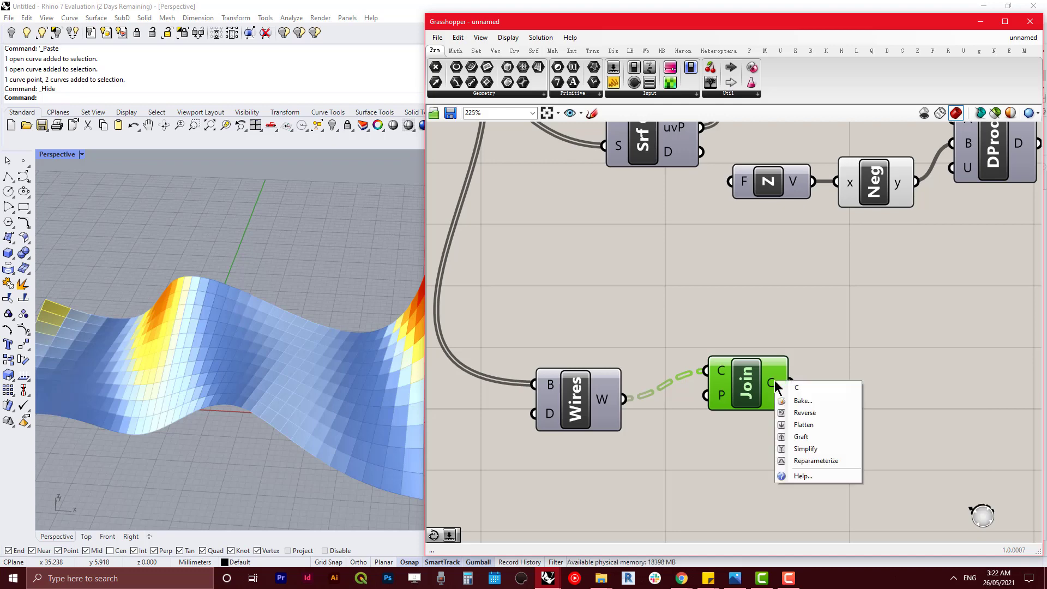
pyautogui.click(817, 426)
pyautogui.moveTo(862, 361); pyautogui.dragTo(725, 331, button='right')
pyautogui.rightClick(650, 399)
pyautogui.click(699, 393)
# - Duplicate the Join component below the original and remove the flattening from the copy's output
pyautogui.click(628, 349)
pyautogui.keyDown('alt'); pyautogui.moveTo(656, 348); pyautogui.dragTo(652, 418); pyautogui.keyUp('alt')
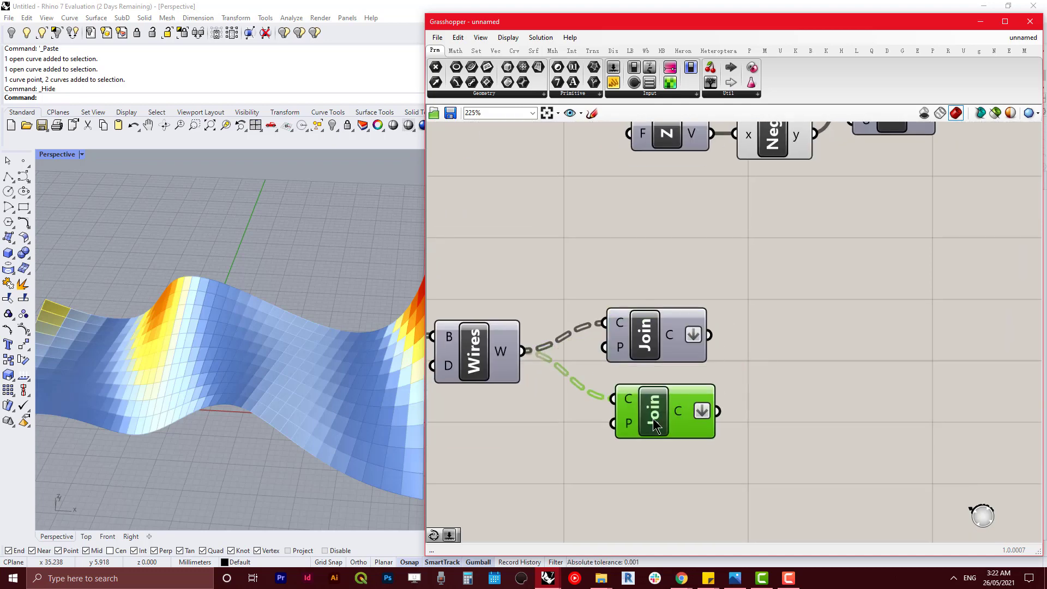
pyautogui.rightClick(701, 410)
pyautogui.click(710, 451)
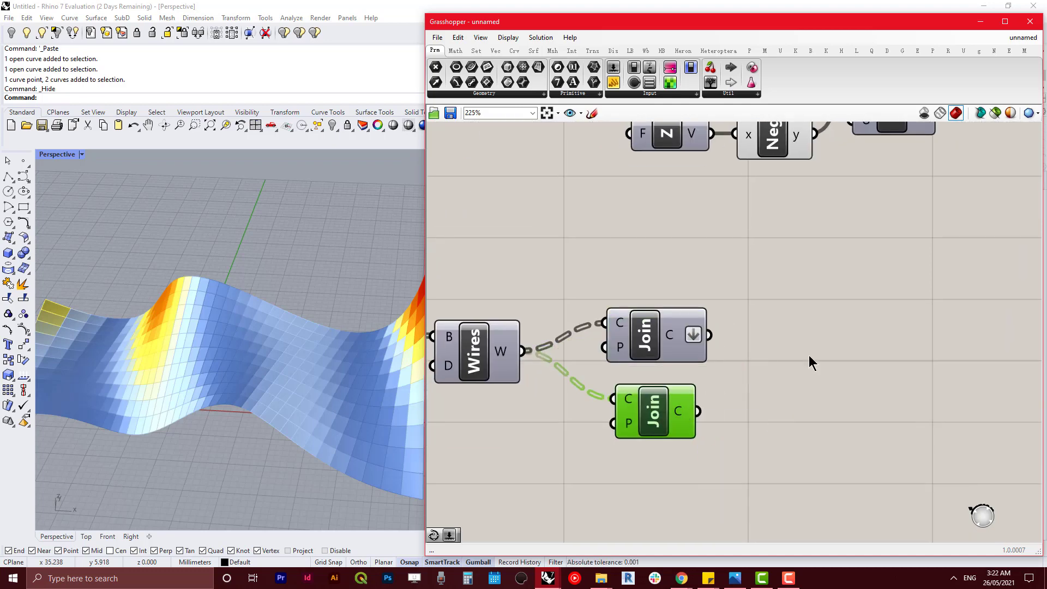
pyautogui.click(810, 355)
# - Add a Panel and connect it to the flattened Join output
pyautogui.doubleClick(826, 267)
pyautogui.write('panel')
pyautogui.press('Return')
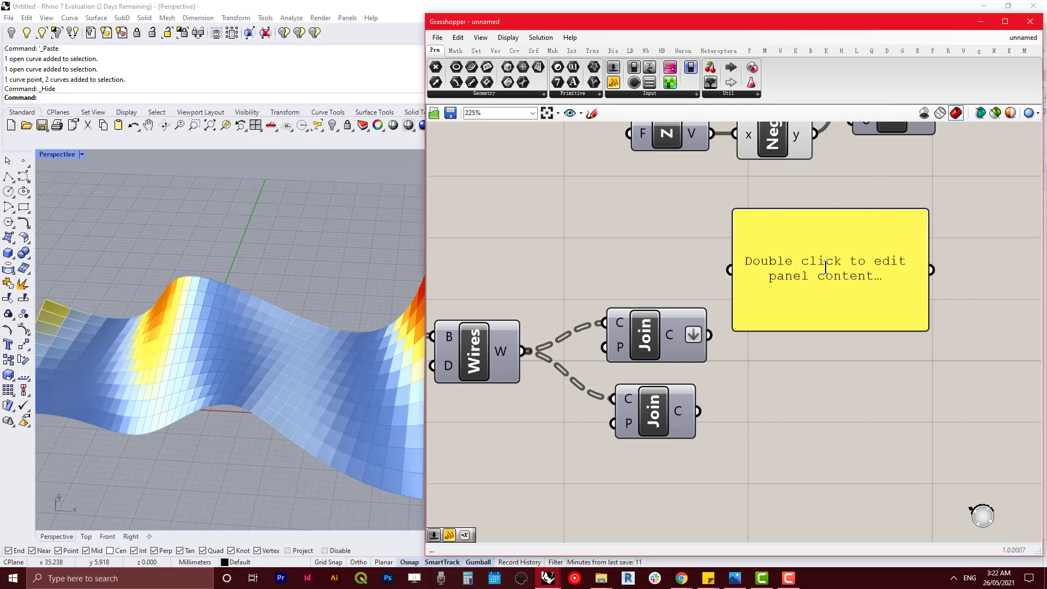
pyautogui.moveTo(708, 335); pyautogui.dragTo(729, 269)
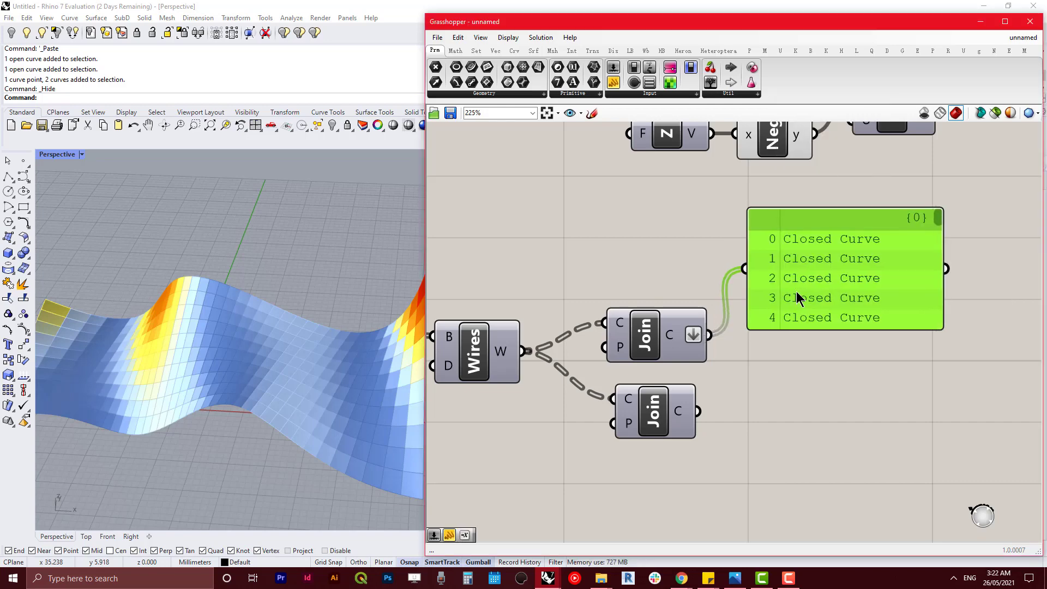
# - Duplicate the panel, connect the copy to the unflattened Join output, and compare both curve lists
pyautogui.keyDown('alt'); pyautogui.moveTo(799, 296); pyautogui.dragTo(817, 449); pyautogui.keyUp('alt')
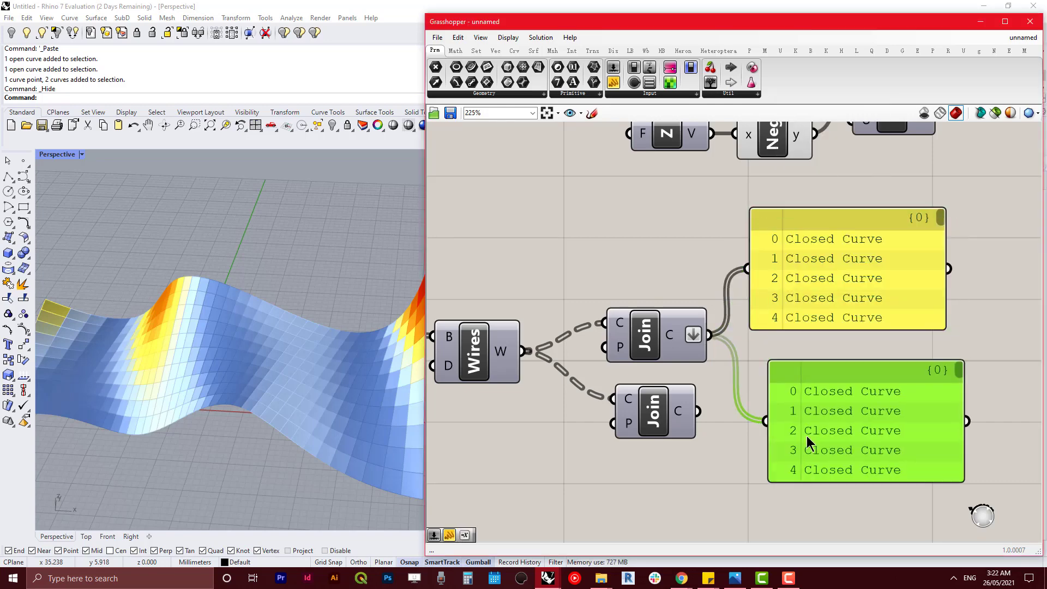
pyautogui.moveTo(699, 411); pyautogui.dragTo(765, 421)
pyautogui.moveTo(873, 451); pyautogui.dragTo(854, 446)
pyautogui.moveTo(854, 446); pyautogui.dragTo(733, 449, button='right')
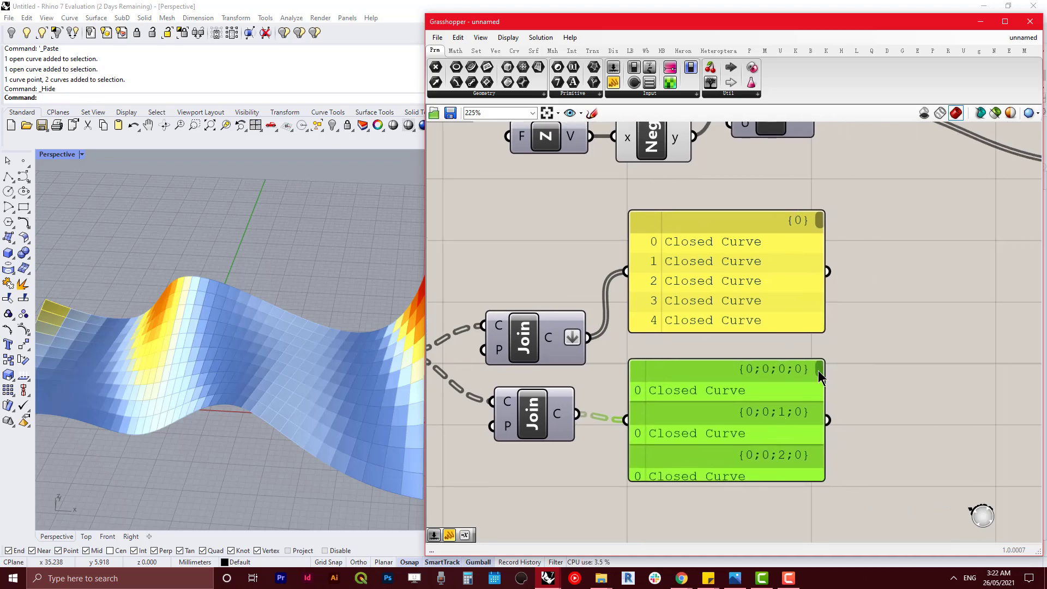
pyautogui.moveTo(820, 376); pyautogui.dragTo(825, 410)
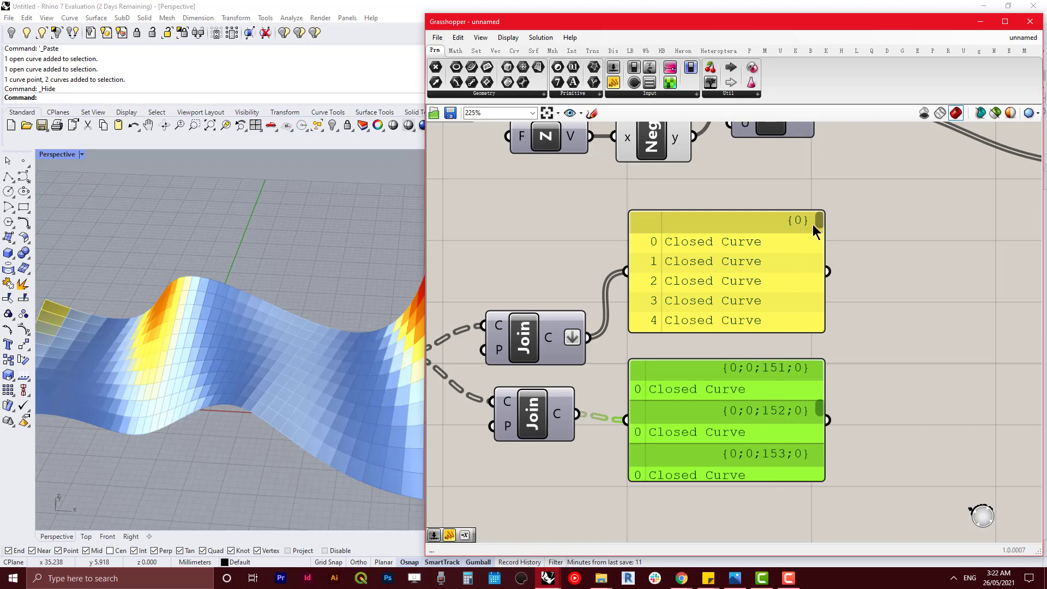
pyautogui.moveTo(818, 222); pyautogui.dragTo(643, 312)
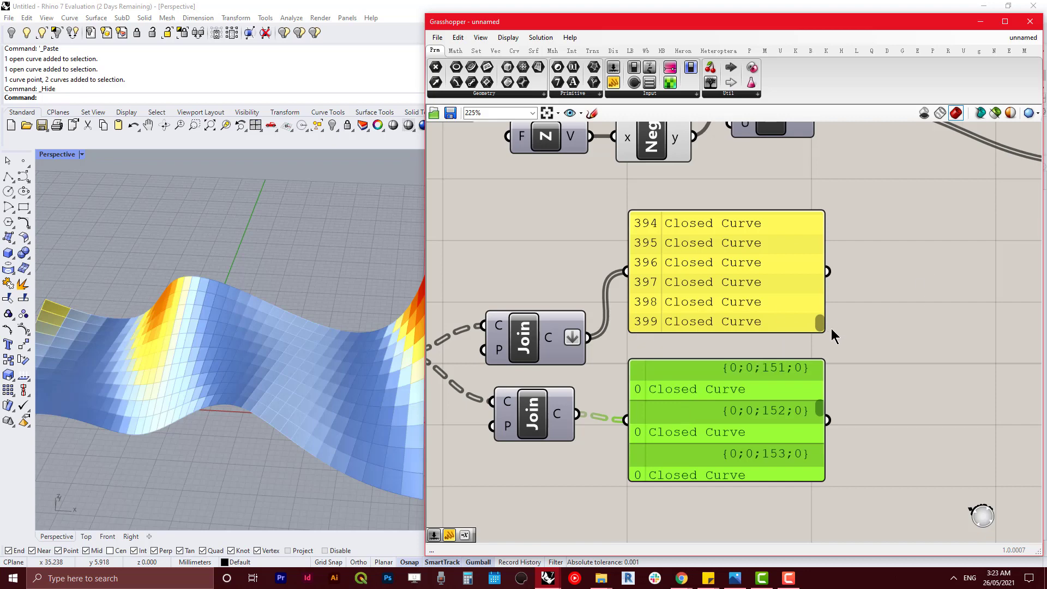
# - Add a Remap Numbers component and place it below the Gradient
pyautogui.scroll(-5, 889, 323)
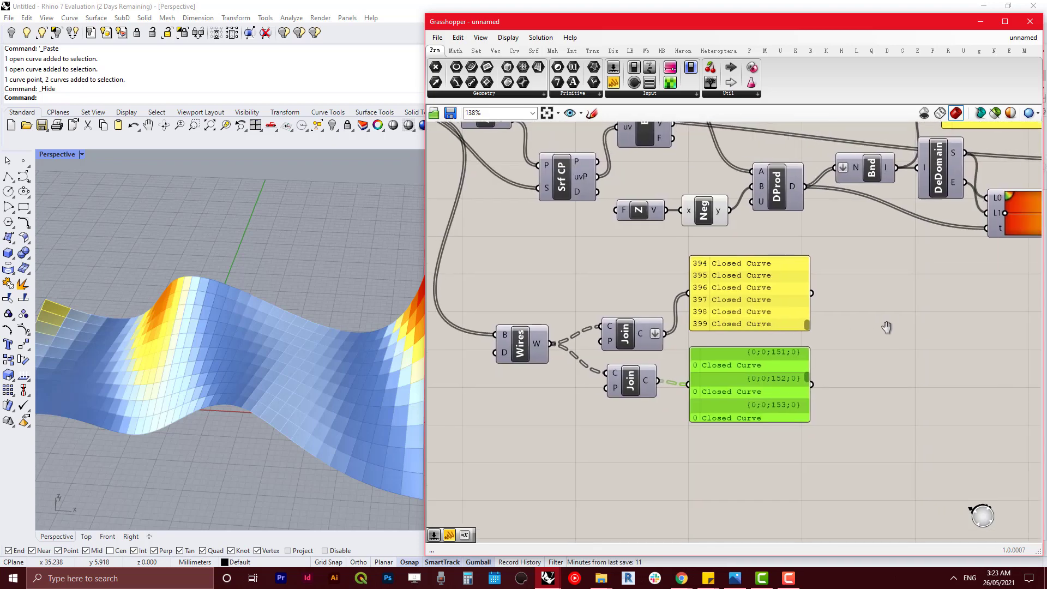
pyautogui.moveTo(897, 328); pyautogui.dragTo(852, 339, button='right')
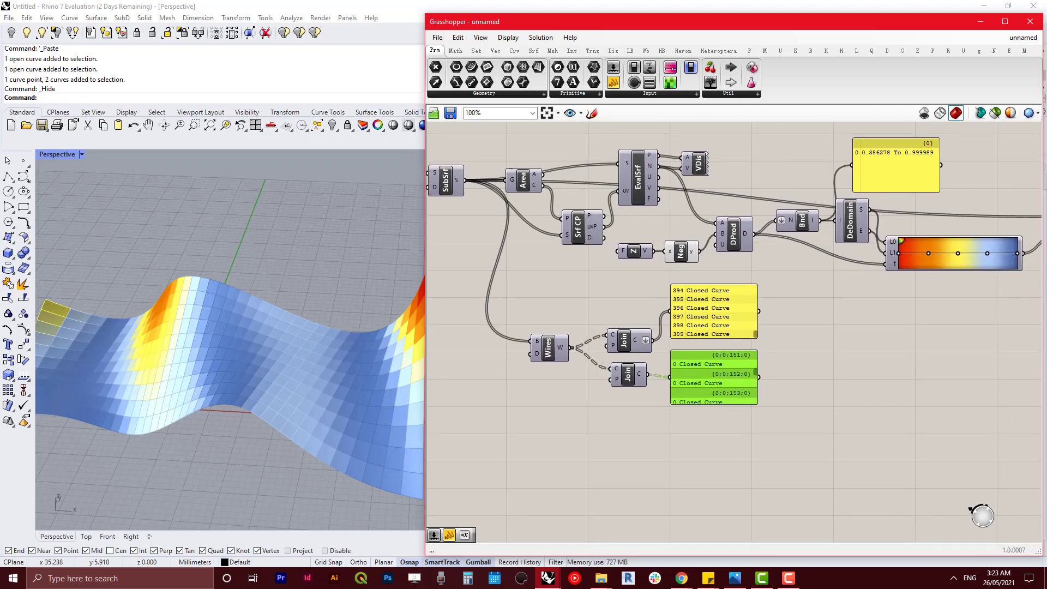
pyautogui.doubleClick(843, 383)
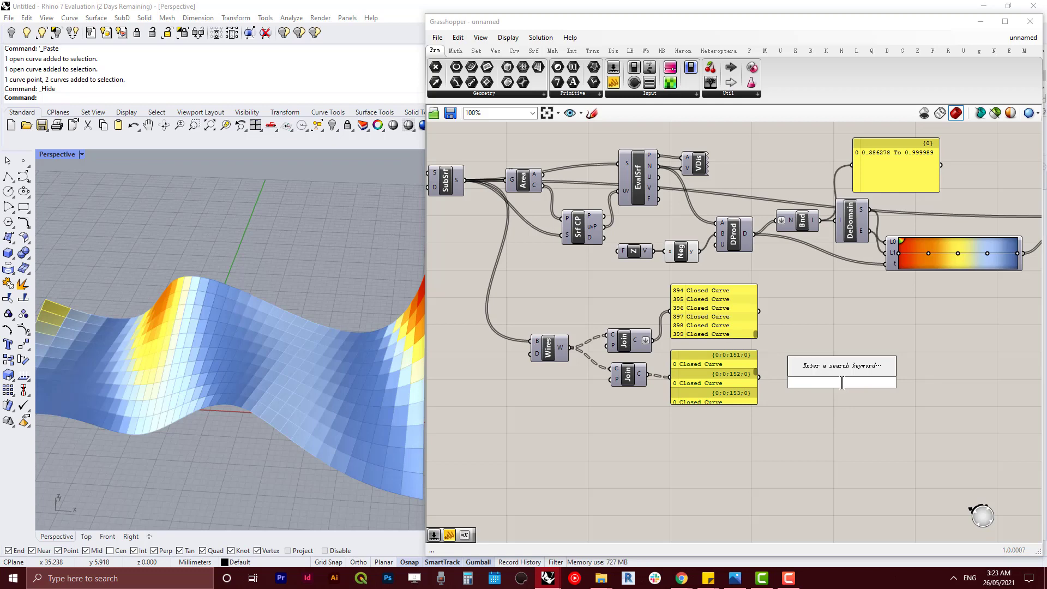
pyautogui.write('remap')
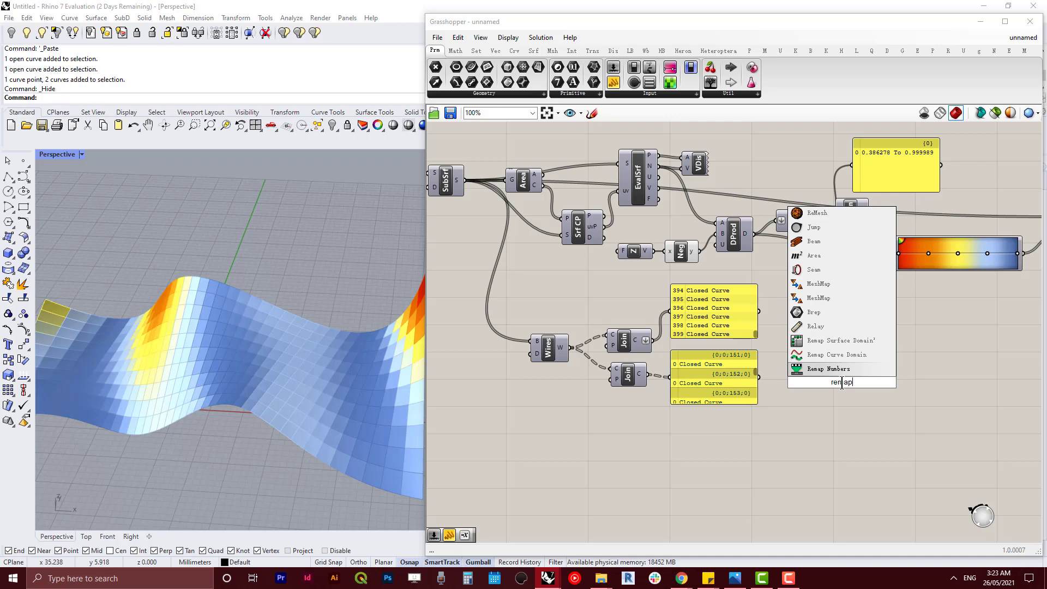
pyautogui.press('Return')
pyautogui.scroll(3, 832, 370)
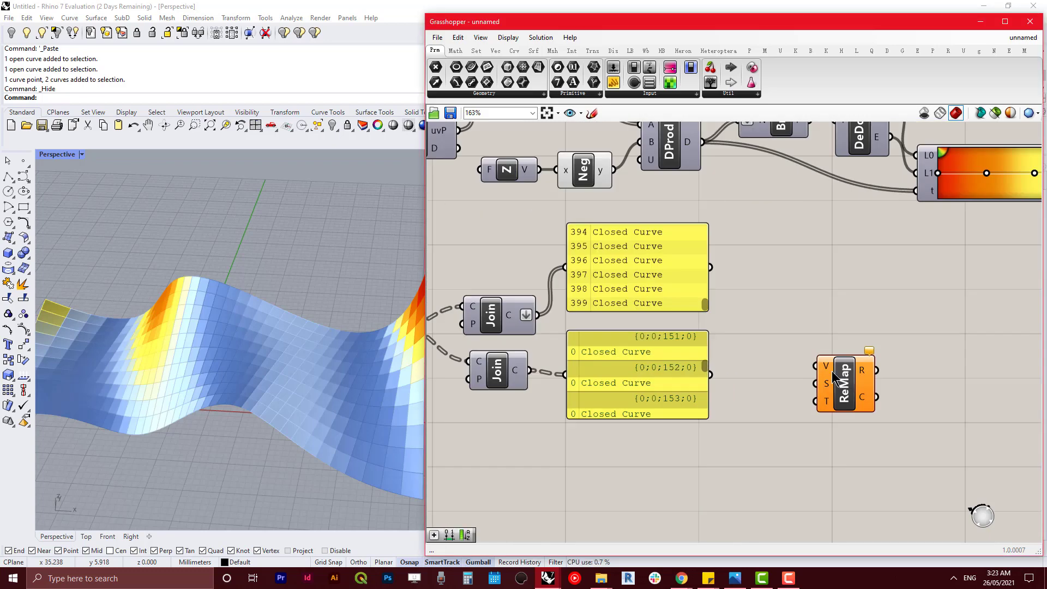
pyautogui.moveTo(832, 371); pyautogui.dragTo(738, 446, button='right')
pyautogui.moveTo(751, 467); pyautogui.dragTo(836, 380)
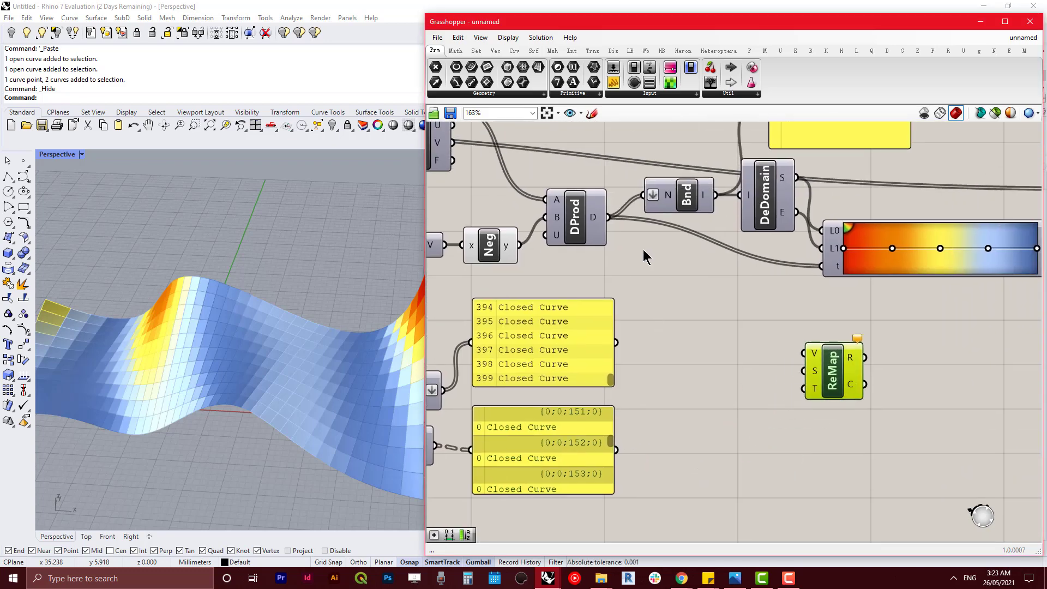
# - Connect the dot product results to ReMap's value input and the Bounds domain to its source input
pyautogui.moveTo(595, 218)
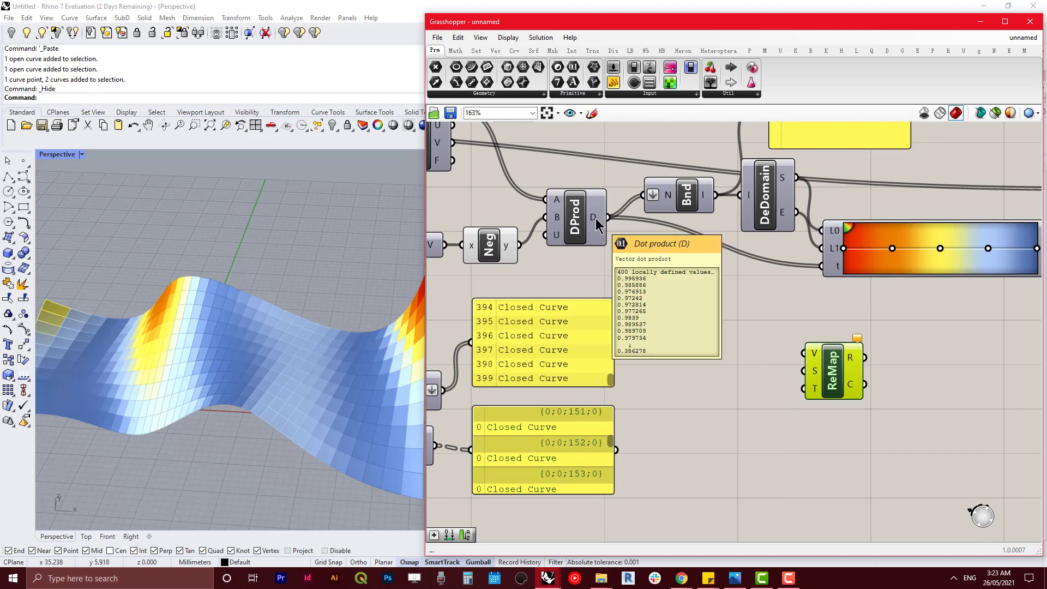
pyautogui.moveTo(675, 258); pyautogui.dragTo(675, 371, button='right')
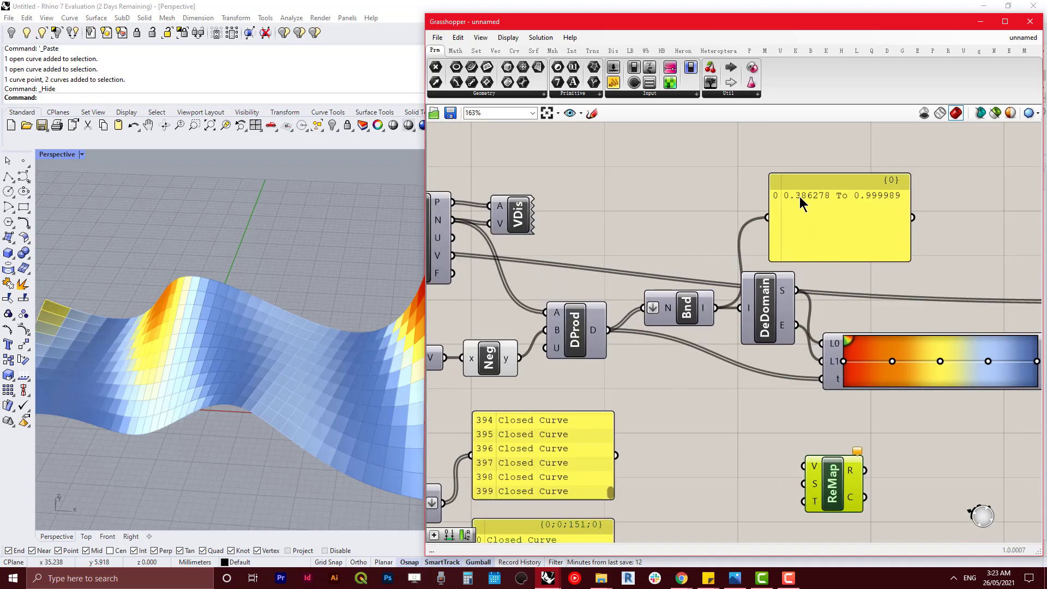
pyautogui.moveTo(747, 436); pyautogui.dragTo(739, 349, button='right')
pyautogui.moveTo(602, 244); pyautogui.dragTo(795, 380)
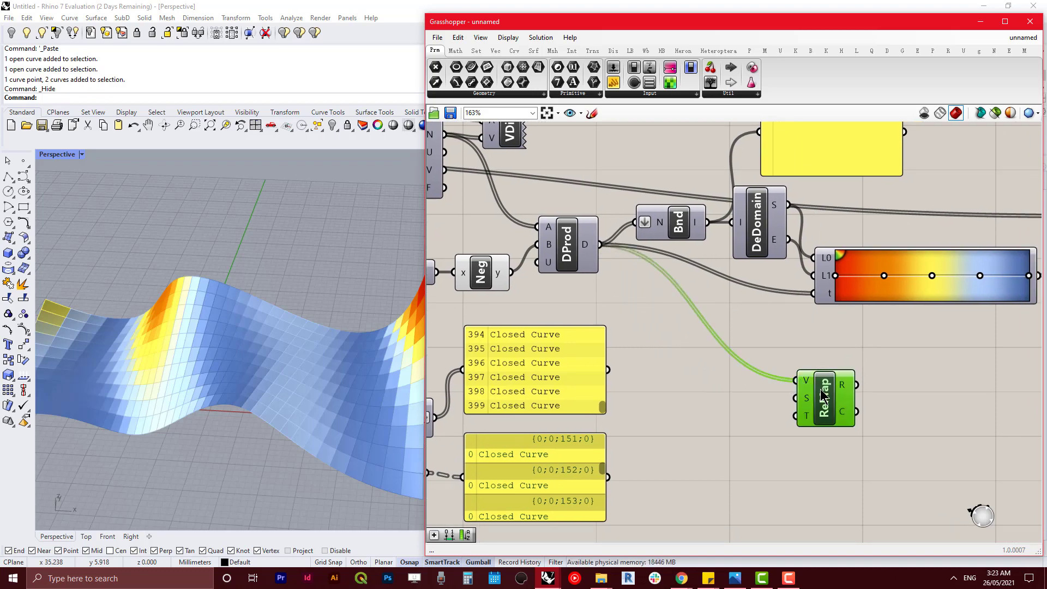
pyautogui.moveTo(832, 471); pyautogui.dragTo(809, 449, button='right')
pyautogui.moveTo(811, 379)
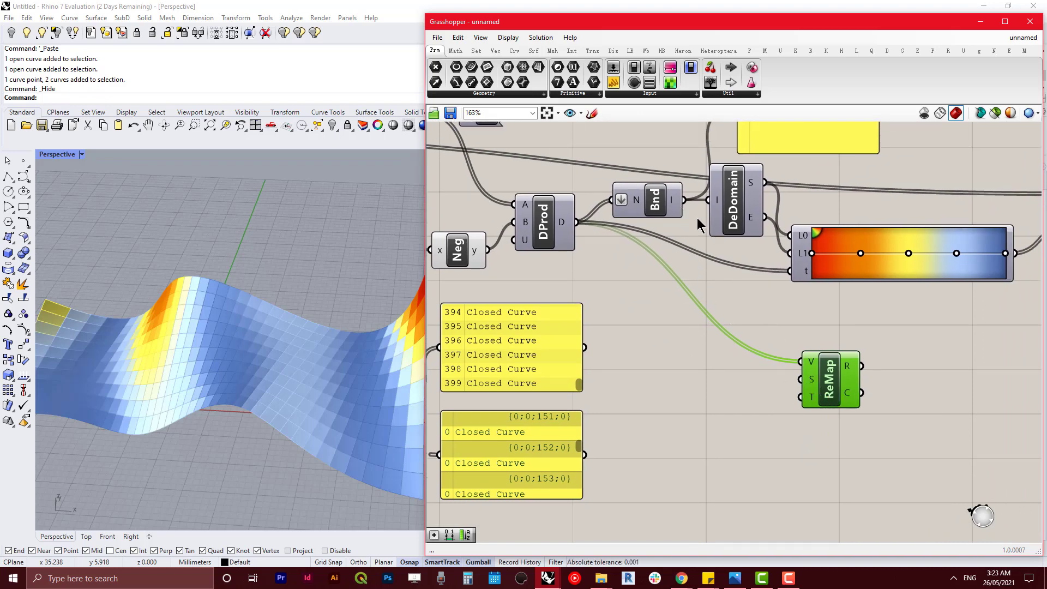
pyautogui.moveTo(682, 201); pyautogui.dragTo(660, 256, button='right')
pyautogui.moveTo(661, 254); pyautogui.dragTo(779, 434)
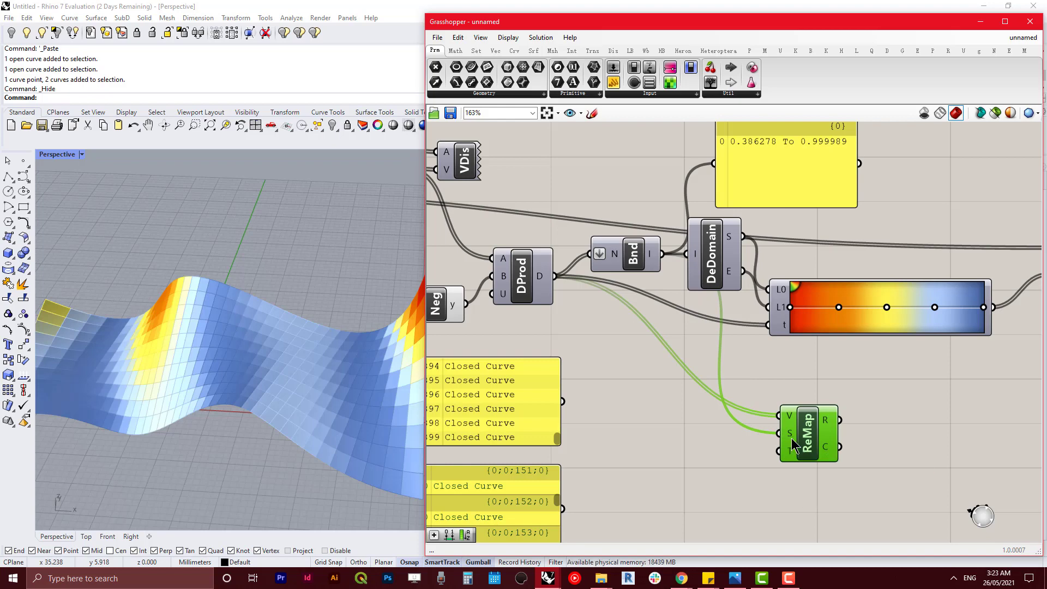
pyautogui.moveTo(768, 479); pyautogui.dragTo(685, 442, button='right')
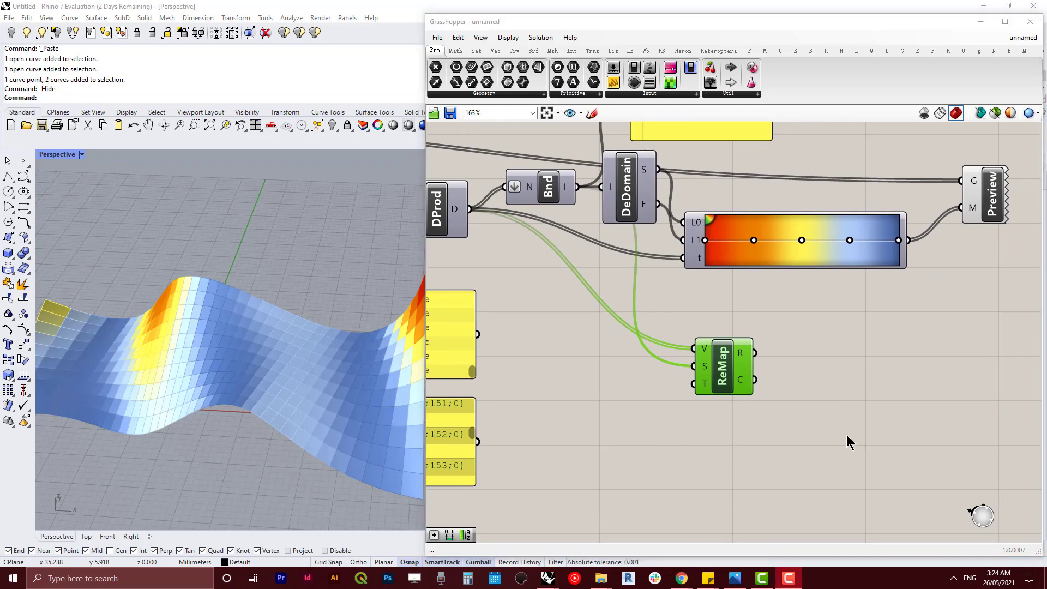
# - Add a Scale component and place it beside the ReMap component
pyautogui.doubleClick(808, 416)
pyautogui.write('cale')
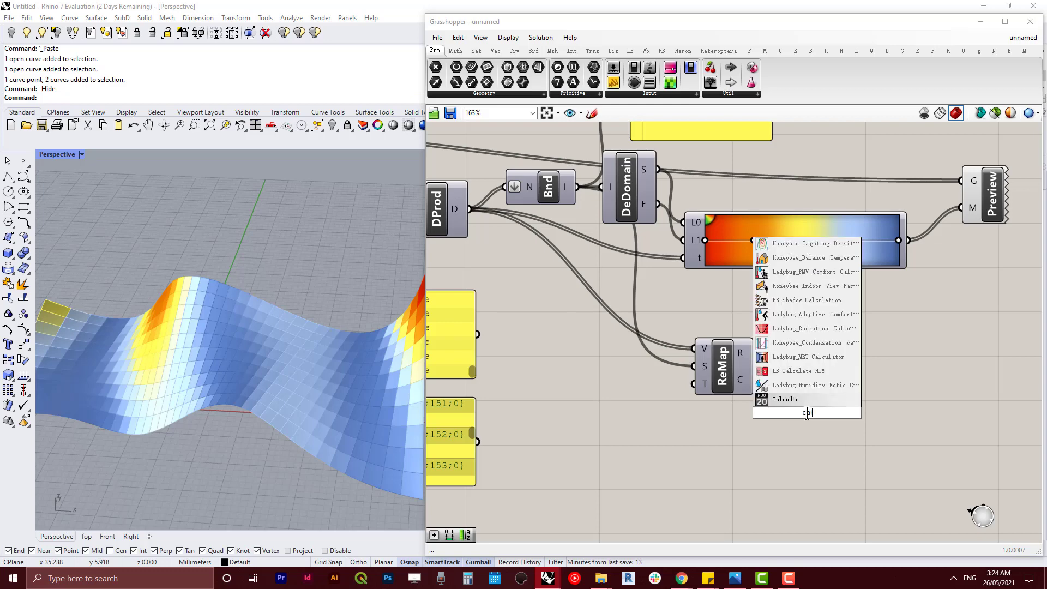
pyautogui.press('Up')
pyautogui.press('Up')
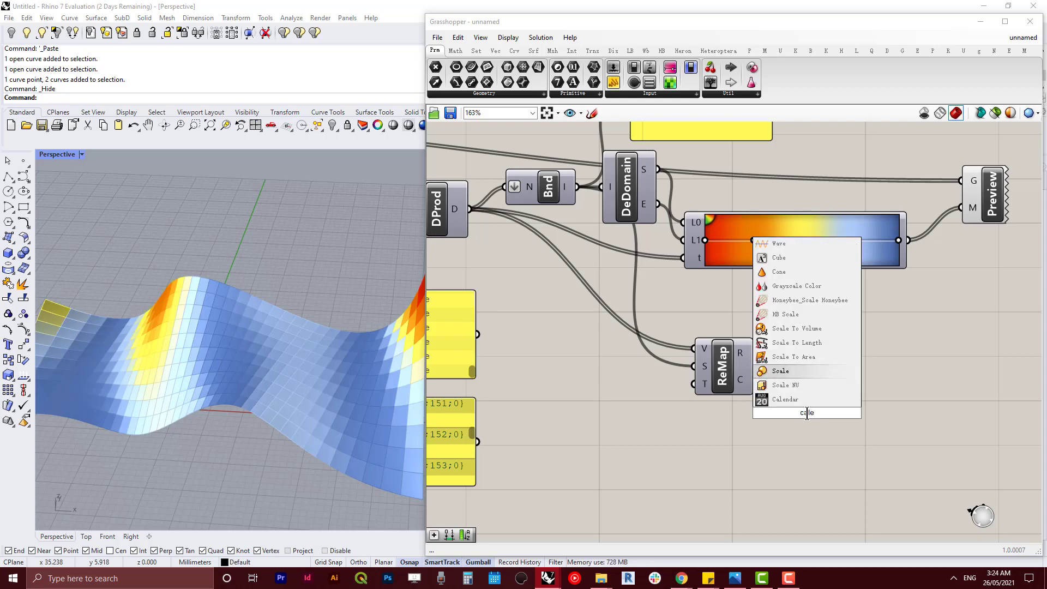
pyautogui.press('Return')
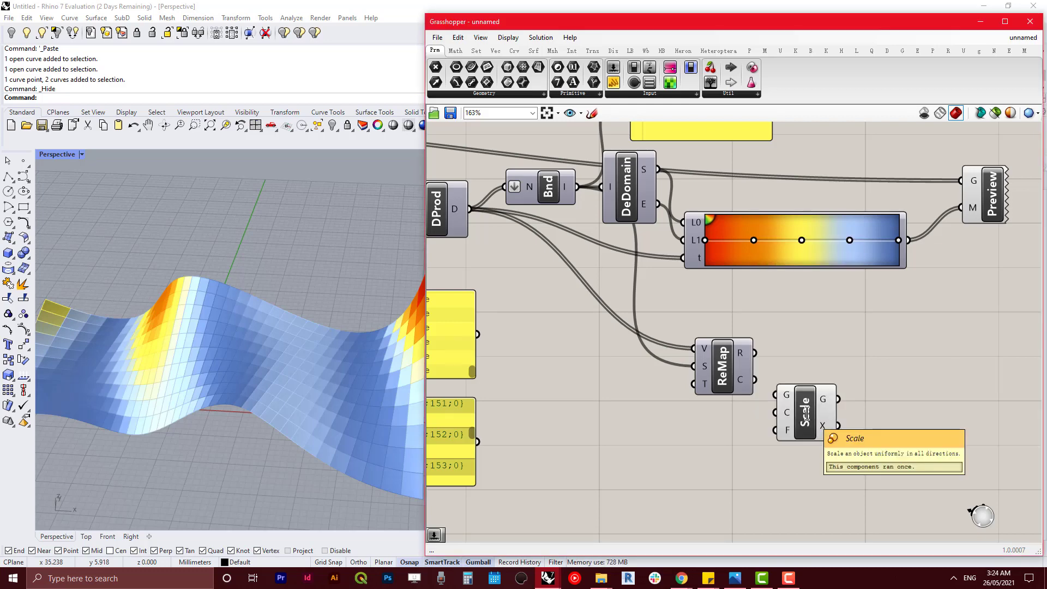
pyautogui.moveTo(851, 417); pyautogui.dragTo(770, 412, button='right')
pyautogui.moveTo(732, 419); pyautogui.dragTo(745, 370)
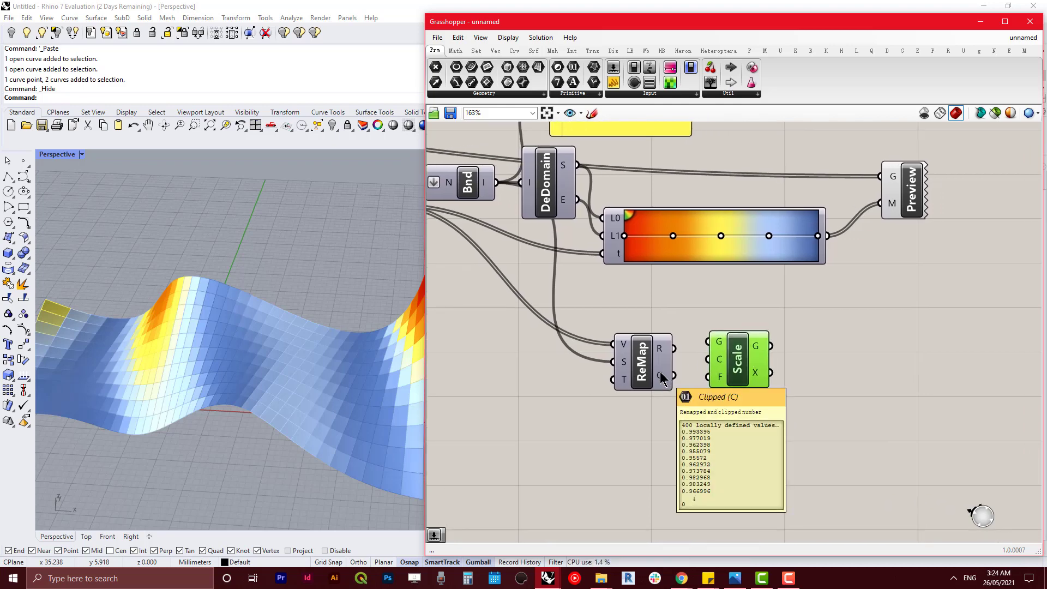
# - Connect ReMap's mapped output to the Scale component's factor input and move ReMap below Scale
pyautogui.moveTo(661, 347)
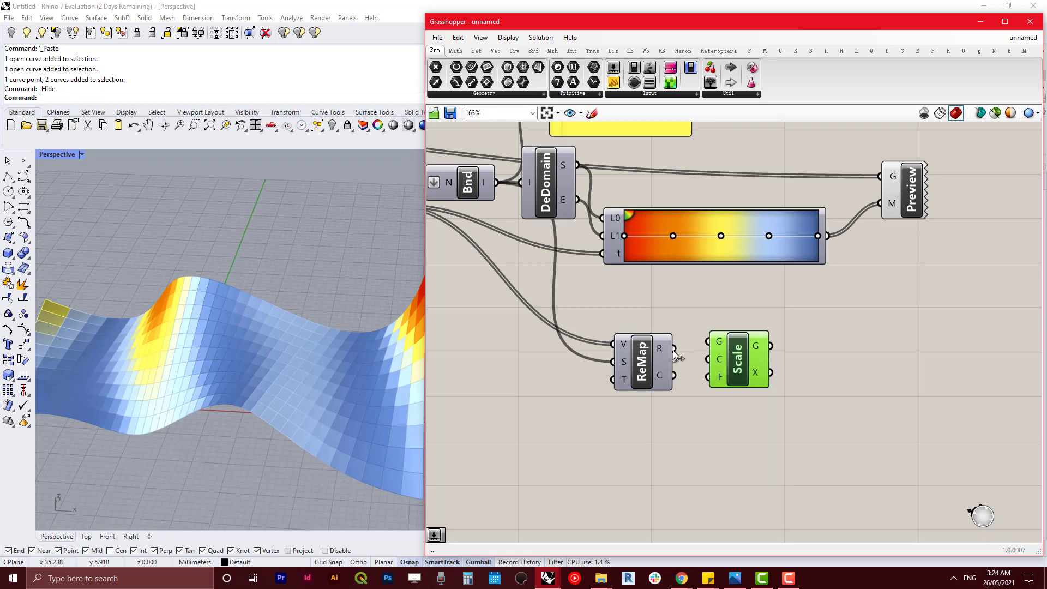
pyautogui.moveTo(676, 352); pyautogui.dragTo(663, 419)
pyautogui.moveTo(710, 371); pyautogui.dragTo(859, 412, button='right')
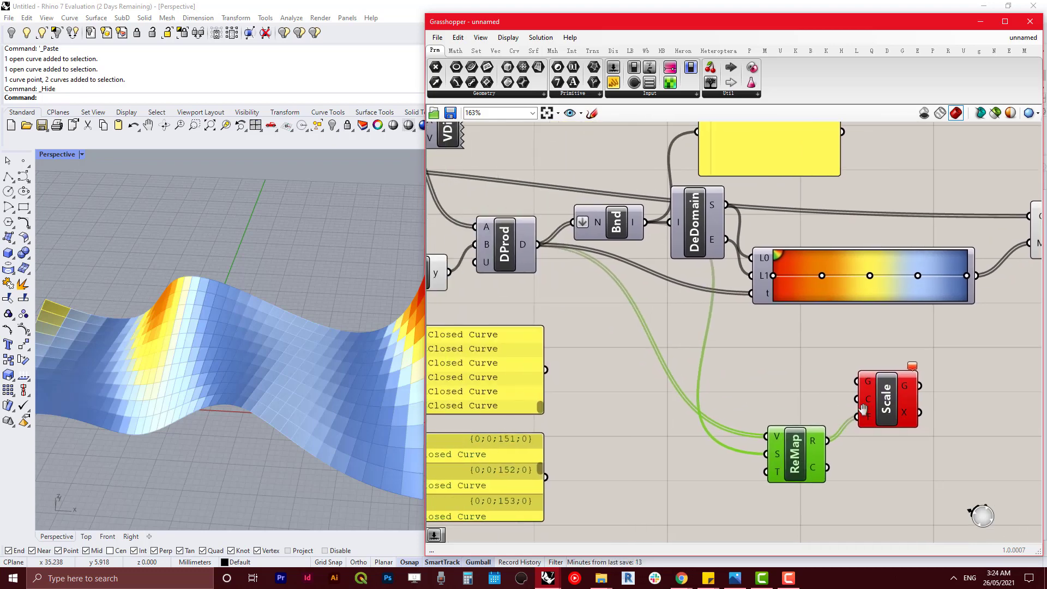
# - Connect the Area component's centroid output to Scale's center input
pyautogui.scroll(-3, 848, 413)
pyautogui.moveTo(691, 368); pyautogui.dragTo(889, 366, button='right')
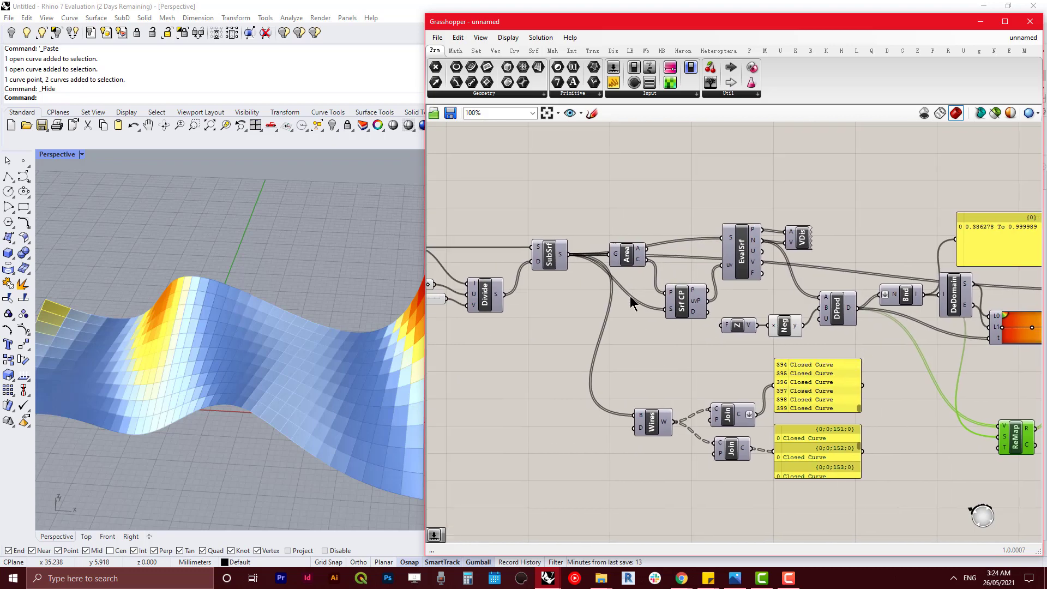
pyautogui.moveTo(630, 302); pyautogui.dragTo(512, 283, button='right')
pyautogui.moveTo(528, 239); pyautogui.dragTo(936, 383)
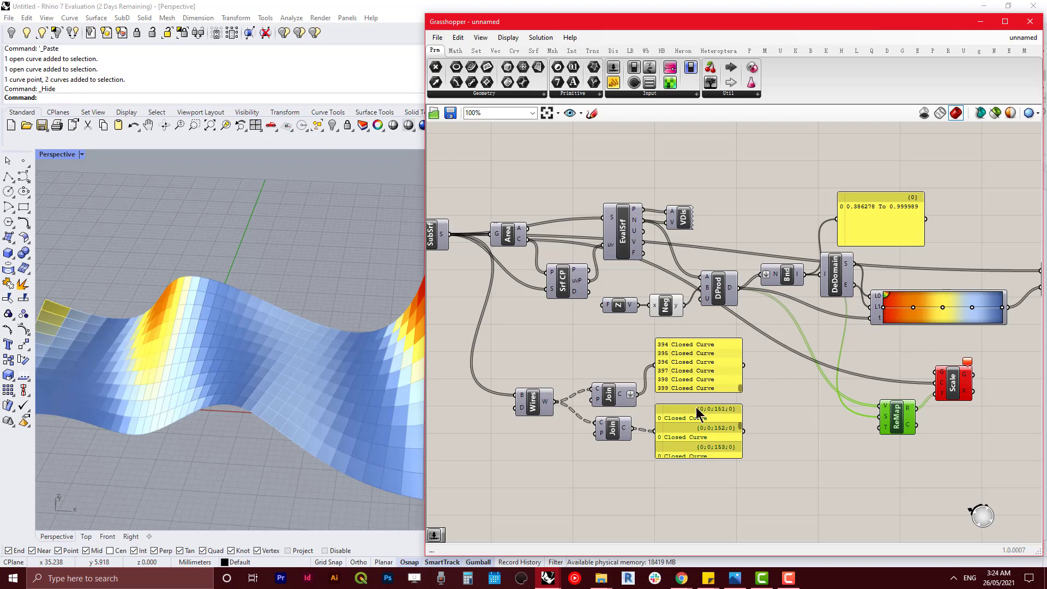
# - Delete the two curve-list panels and the unflattened Join component
pyautogui.moveTo(676, 422); pyautogui.dragTo(682, 490)
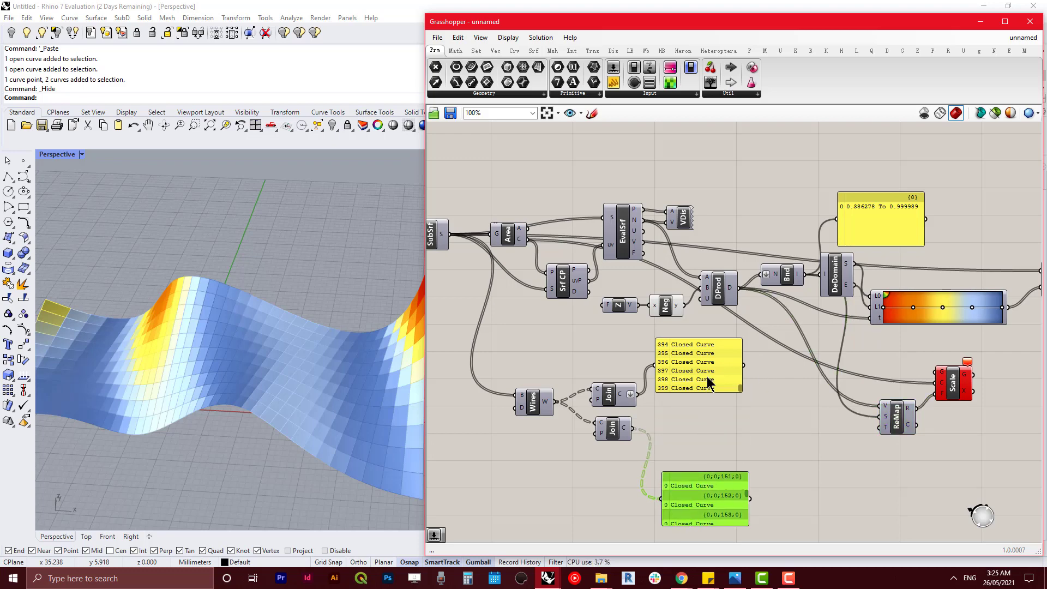
pyautogui.click(707, 383)
pyautogui.press('Delete')
pyautogui.click(700, 497)
pyautogui.press('Delete')
pyautogui.click(617, 430)
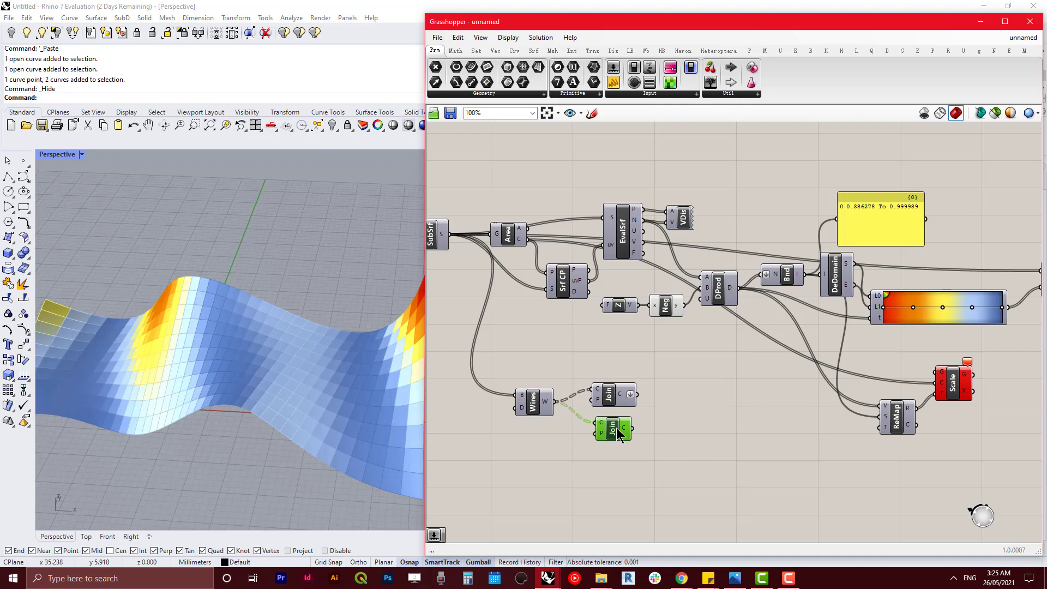
pyautogui.press('Delete')
# - Connect the flattened Join output to Scale's geometry input
pyautogui.moveTo(635, 394); pyautogui.dragTo(935, 374)
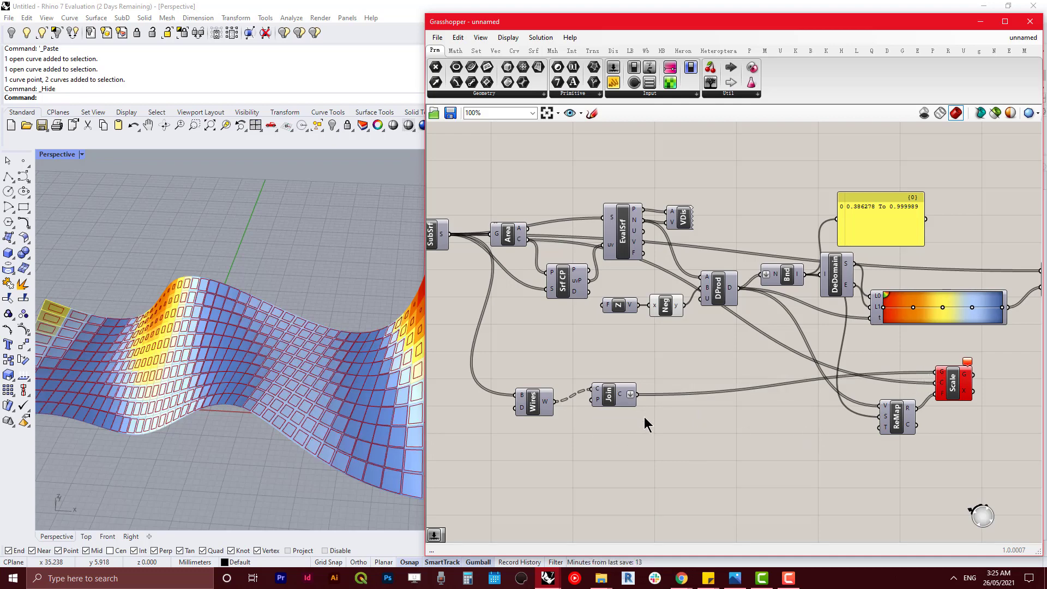
pyautogui.click(612, 400)
pyautogui.scroll(3, 752, 444)
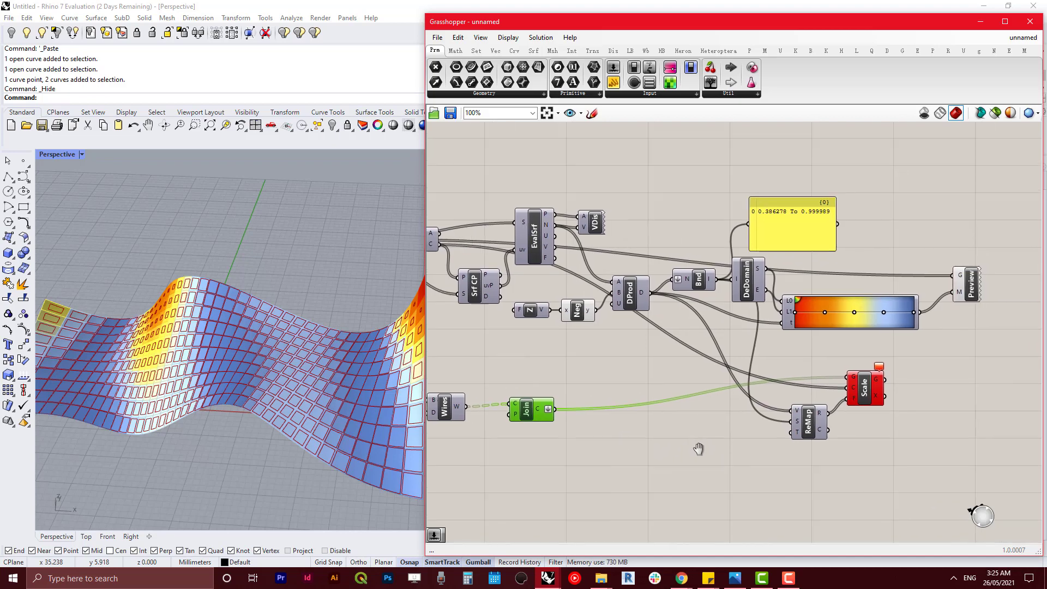
# - Check the Scale component's error and set ReMap's target domain to 0.1 To 1
pyautogui.scroll(1, 889, 365)
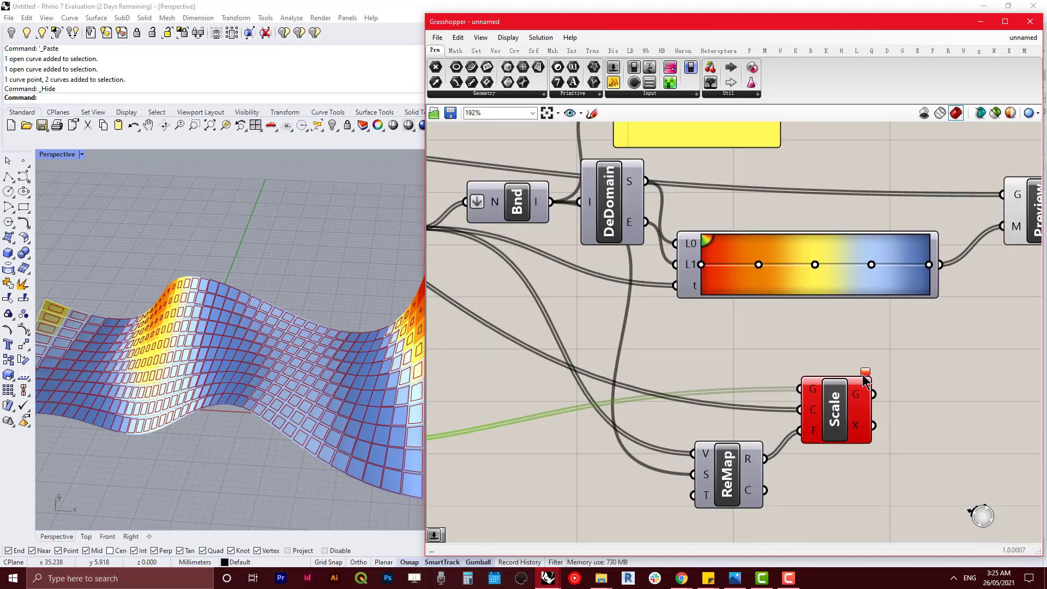
pyautogui.moveTo(864, 376)
pyautogui.moveTo(783, 463); pyautogui.dragTo(797, 439, button='right')
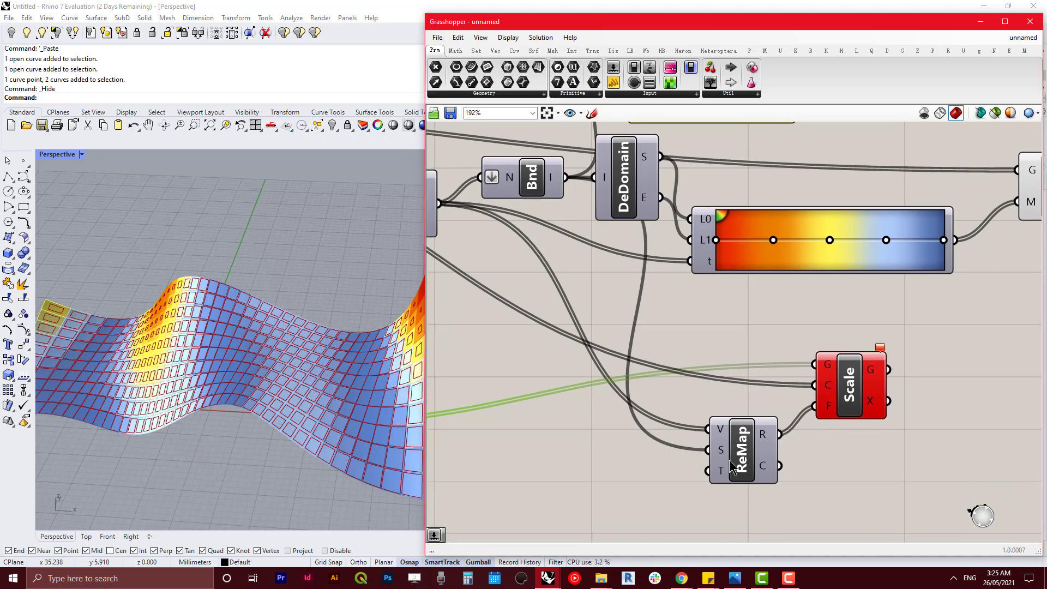
pyautogui.moveTo(740, 453); pyautogui.dragTo(753, 434, button='right')
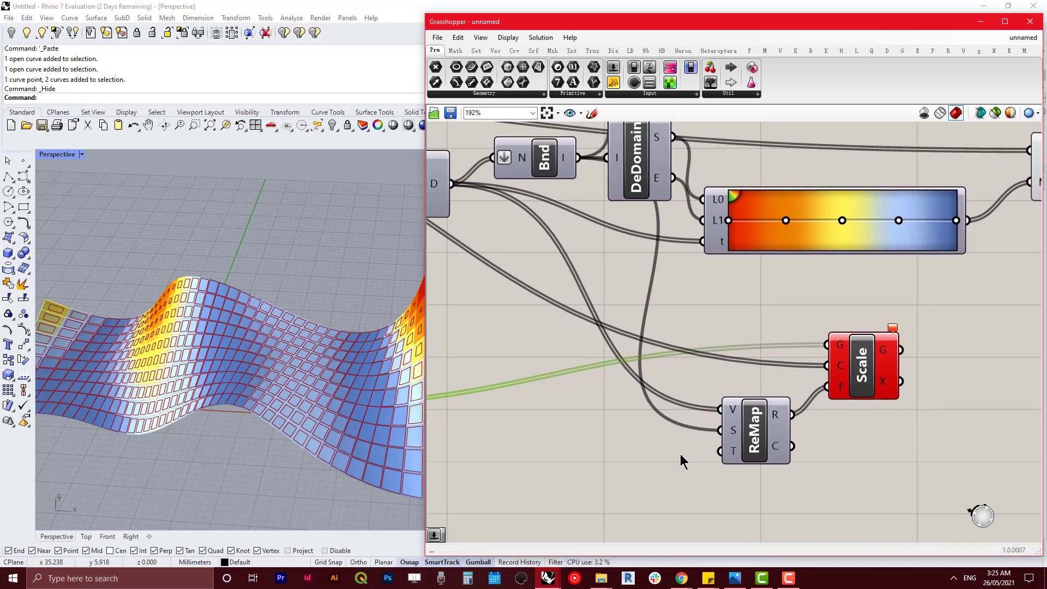
pyautogui.moveTo(679, 454); pyautogui.dragTo(739, 479, button='right')
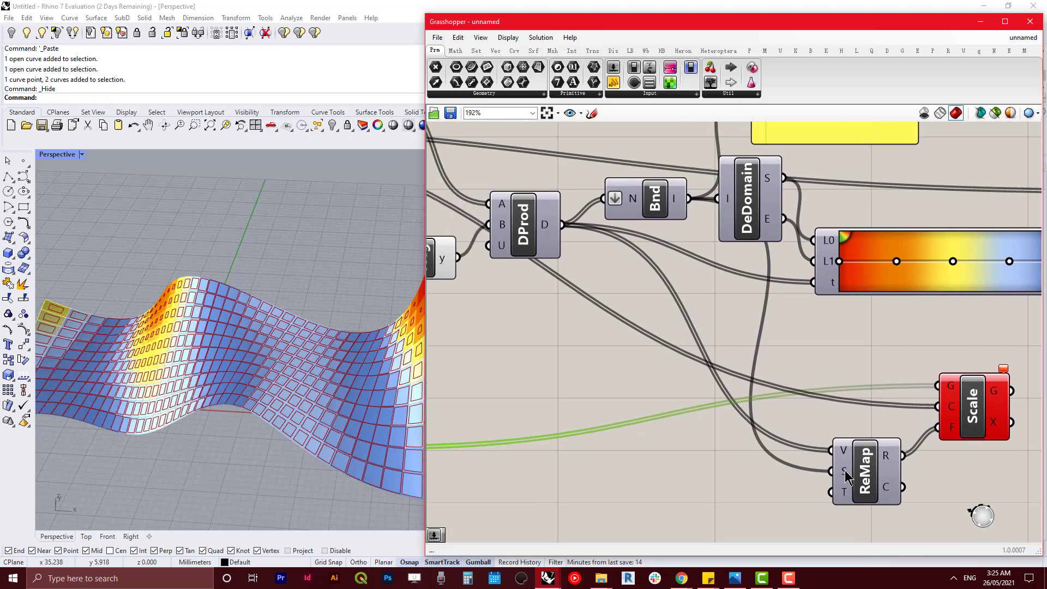
pyautogui.moveTo(845, 478); pyautogui.dragTo(786, 416, button='right')
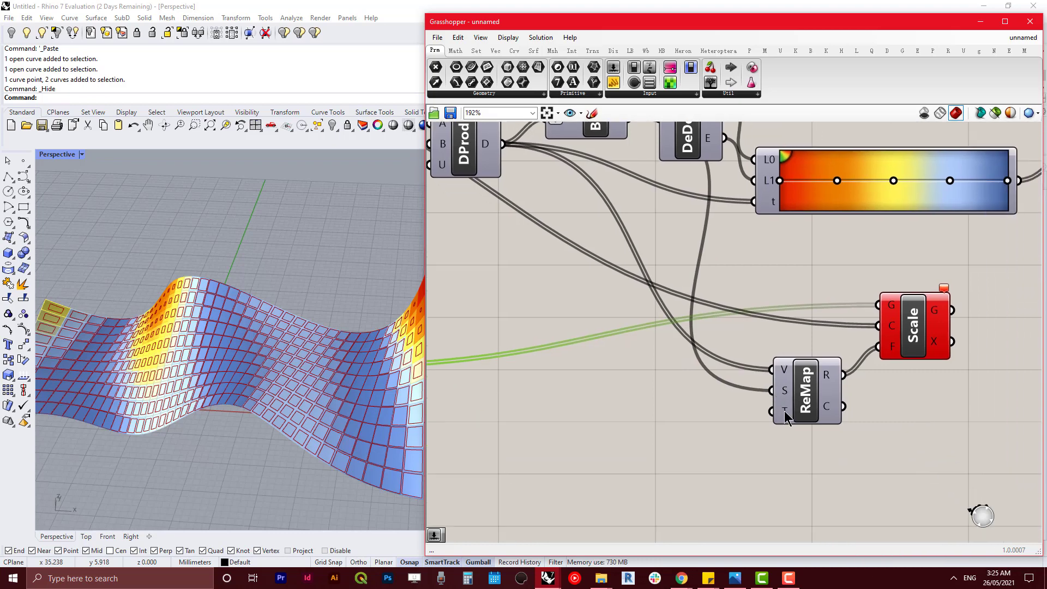
pyautogui.rightClick(786, 416)
pyautogui.moveTo(872, 480)
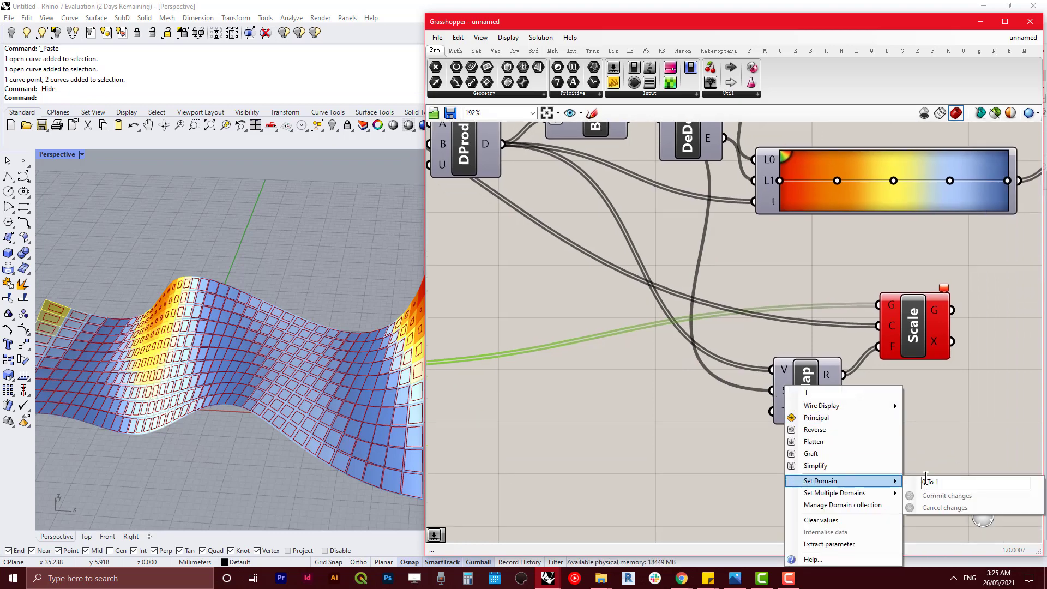
pyautogui.click(925, 482)
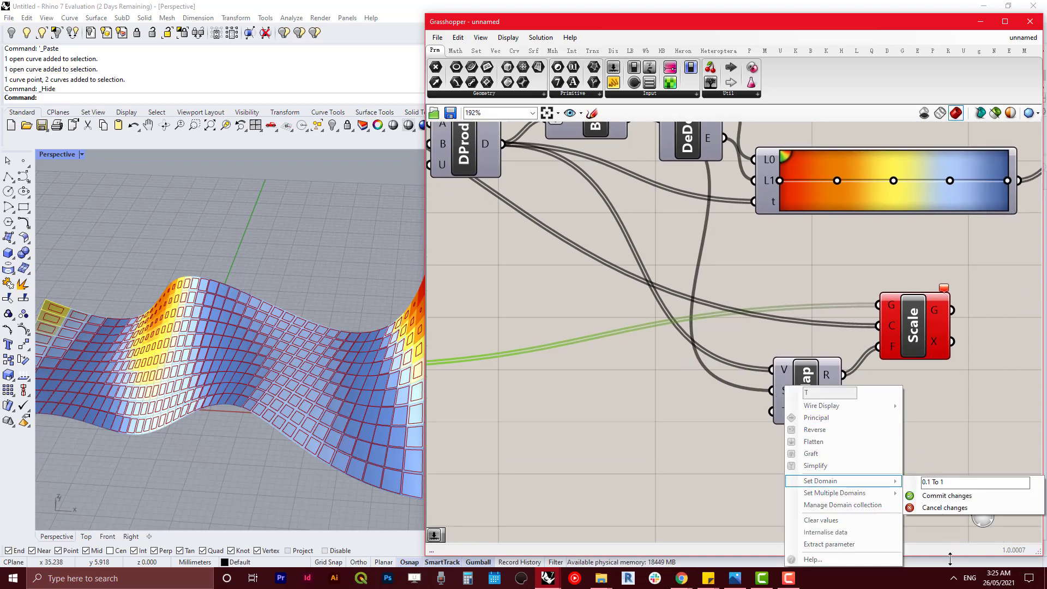
pyautogui.click(950, 496)
# - Select the Scale component and examine its scaled panel outlines on the surface from another viewing angle
pyautogui.moveTo(947, 416); pyautogui.dragTo(817, 444, button='right')
pyautogui.click(785, 362)
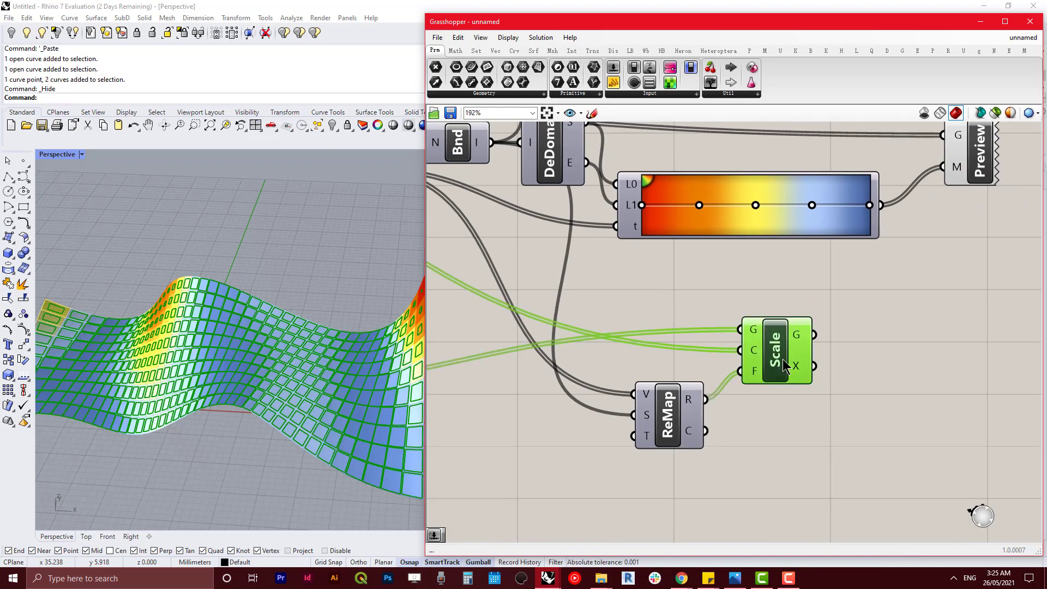
pyautogui.moveTo(262, 386); pyautogui.dragTo(343, 351, button='right')
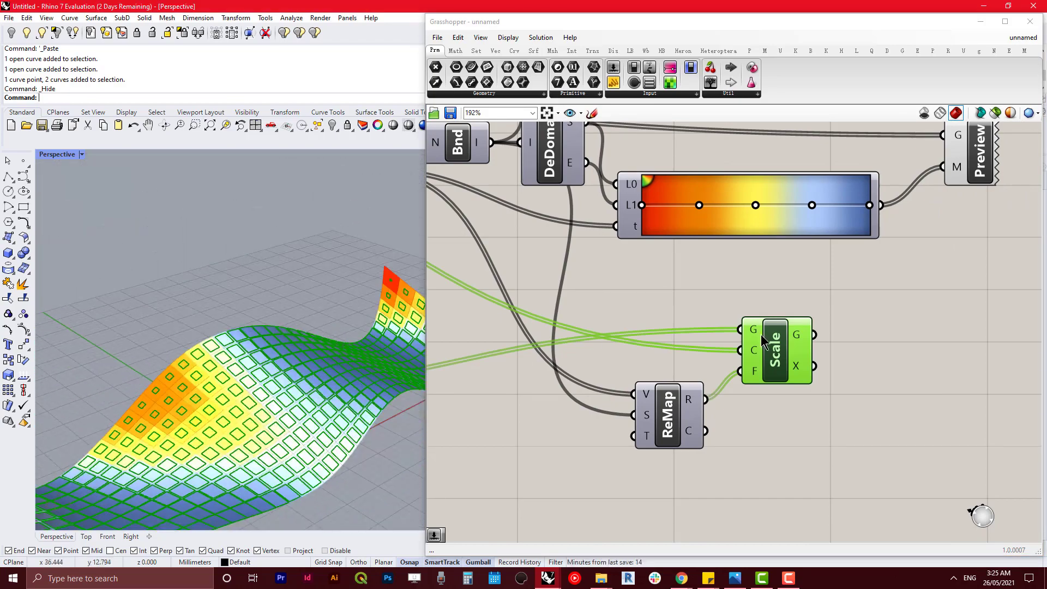
pyautogui.scroll(-4, 725, 381)
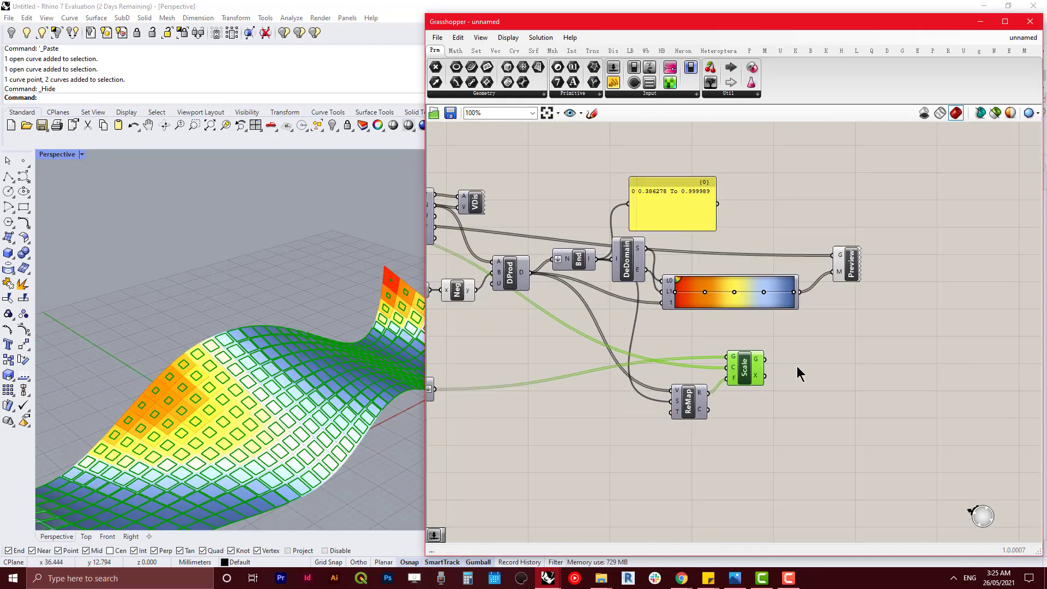
pyautogui.moveTo(797, 365); pyautogui.dragTo(851, 330, button='right')
pyautogui.moveTo(805, 345); pyautogui.dragTo(807, 360)
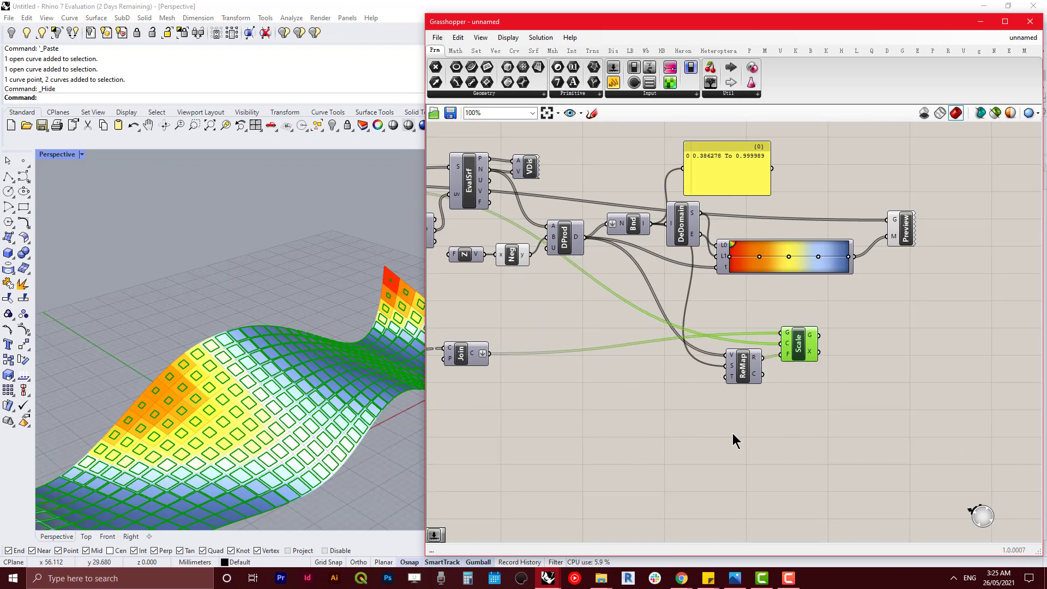
pyautogui.moveTo(705, 408); pyautogui.dragTo(635, 421, button='right')
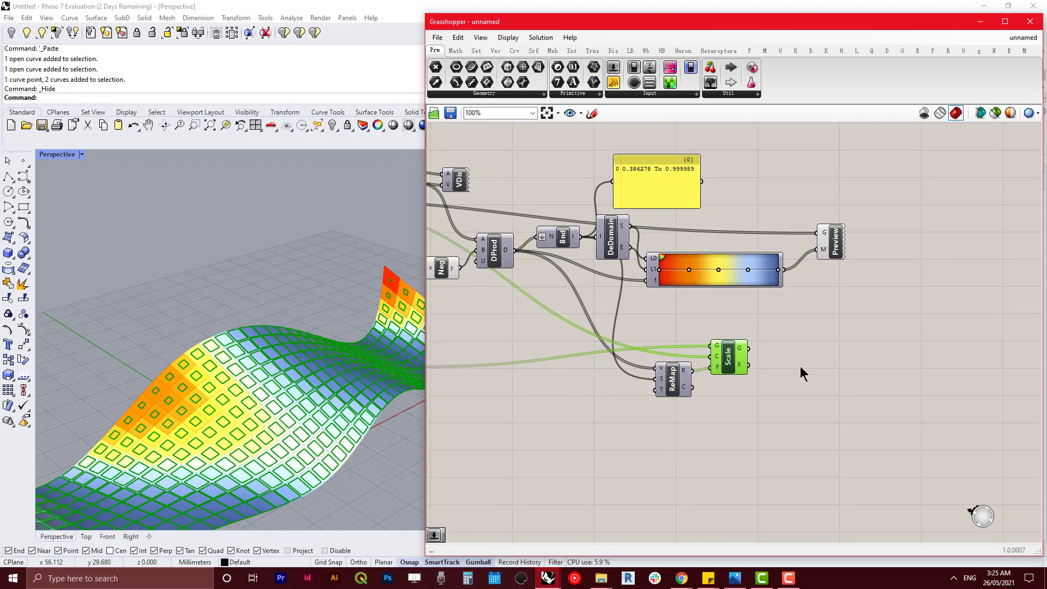
pyautogui.moveTo(755, 388); pyautogui.dragTo(832, 383, button='right')
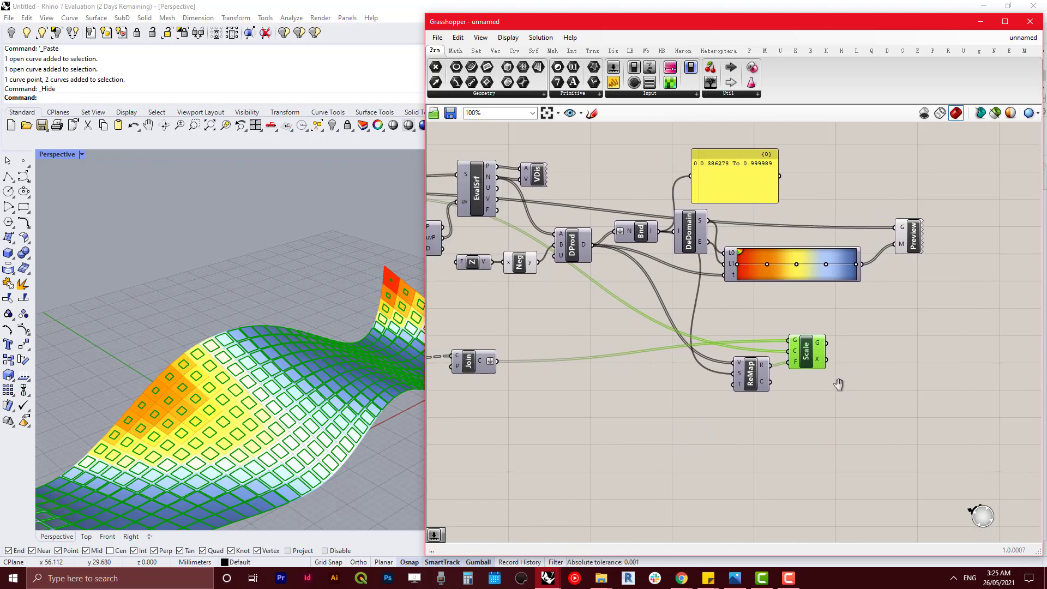
# - Turn off the Custom Preview component's coloured surface display
pyautogui.click(907, 245)
pyautogui.hotkey('ctrl', 'q')
pyautogui.click(878, 368)
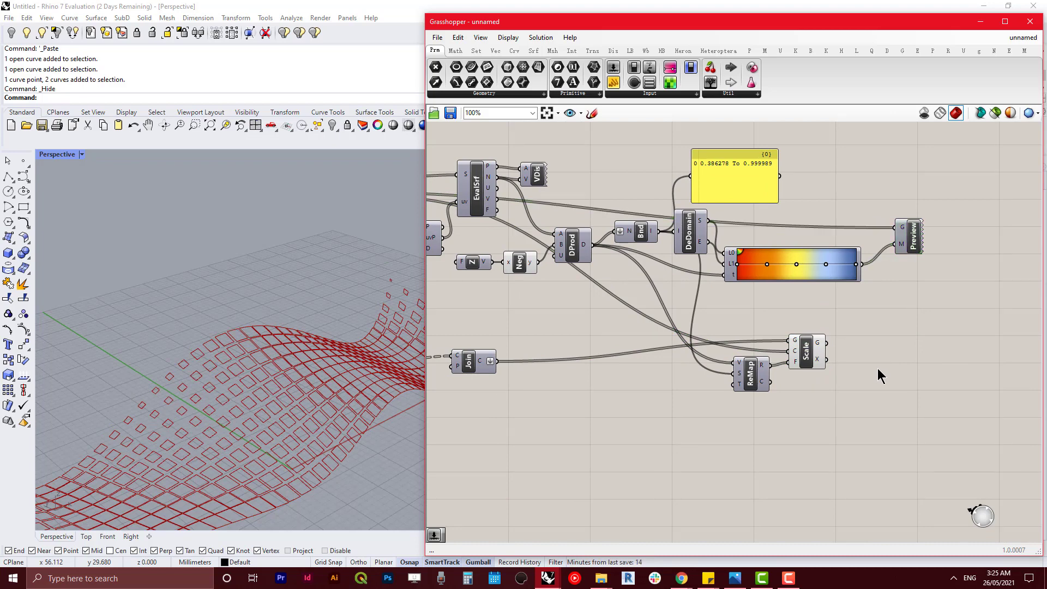
# - Add a Weave component and place it above the Scale component's output side
pyautogui.doubleClick(877, 368)
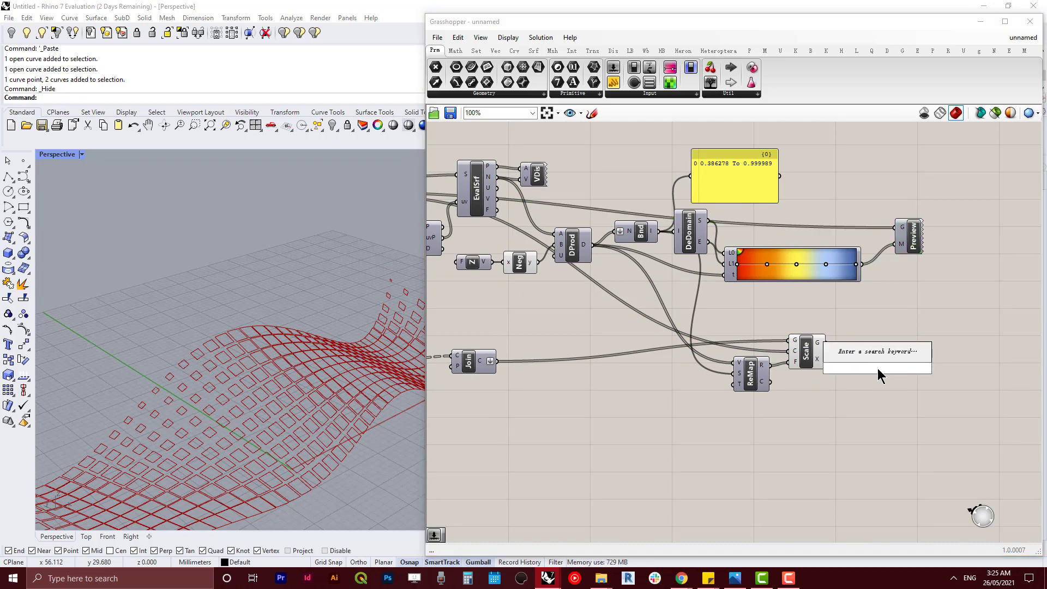
pyautogui.write('w')
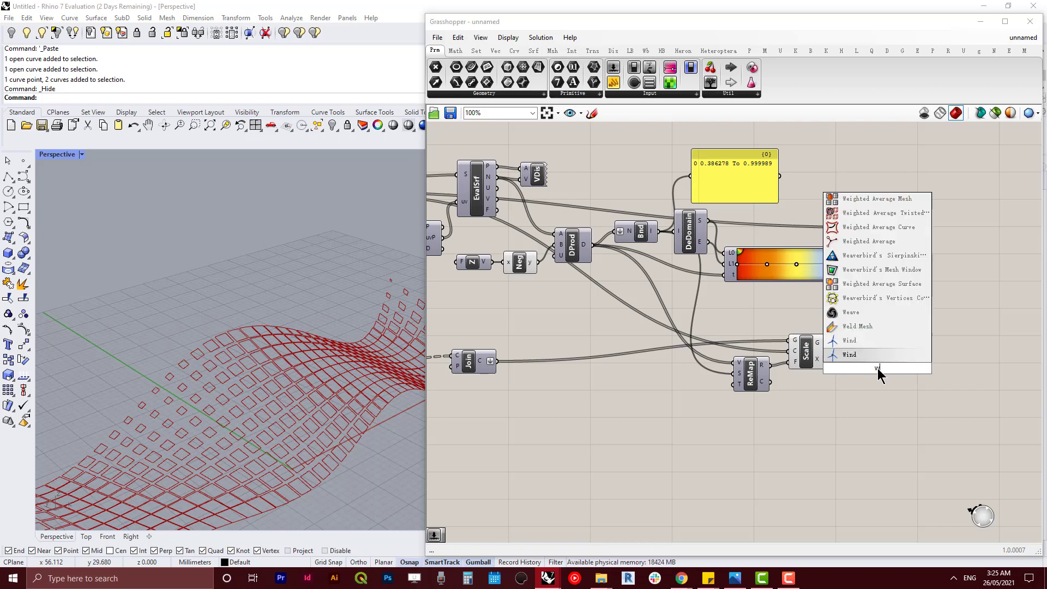
pyautogui.write('eave')
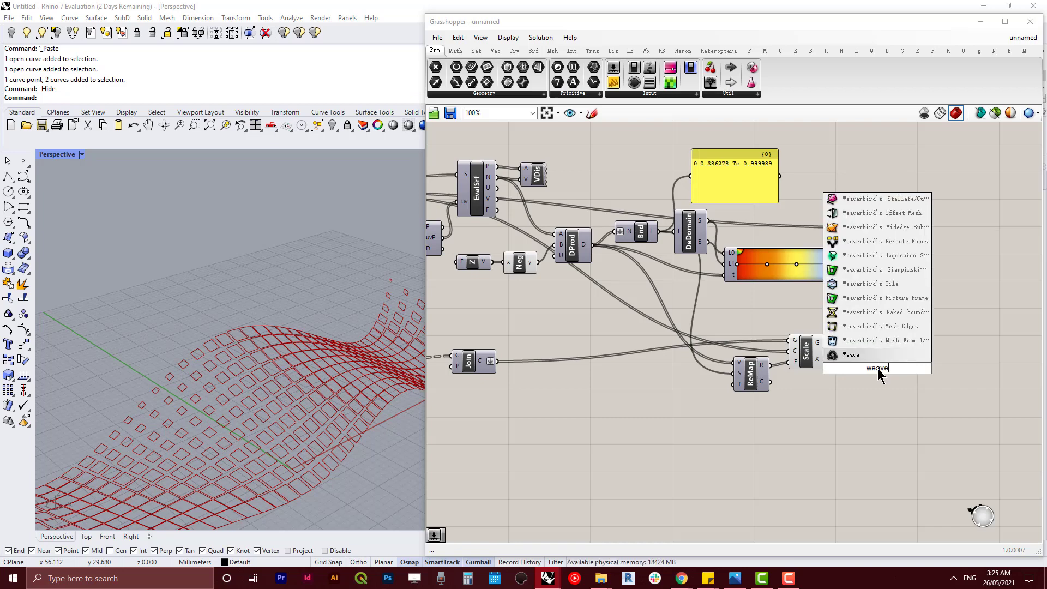
pyautogui.press('Return')
pyautogui.scroll(1, 879, 372)
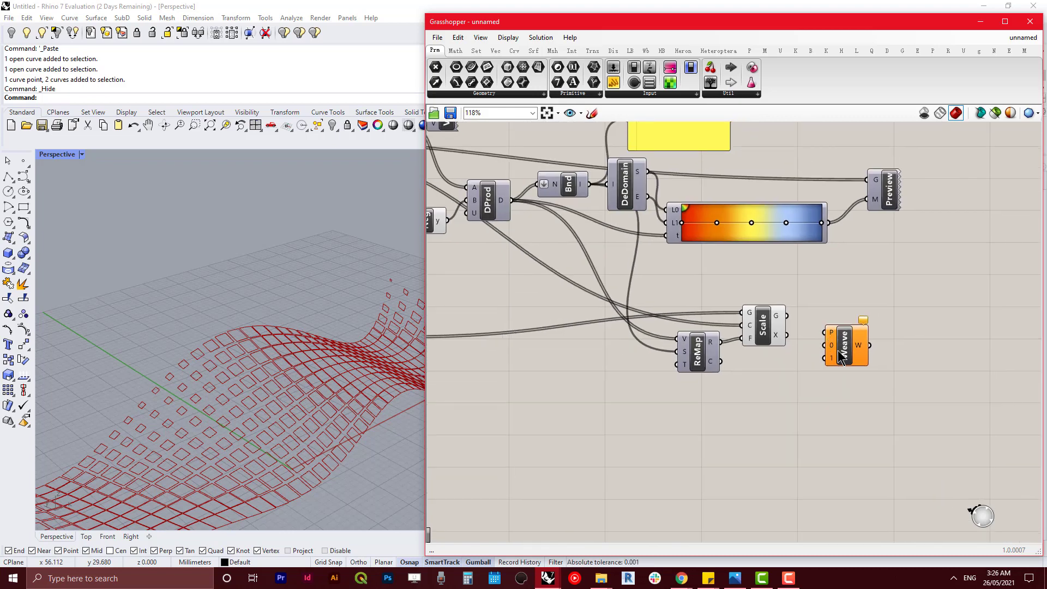
pyautogui.click(864, 363)
pyautogui.scroll(3, 860, 373)
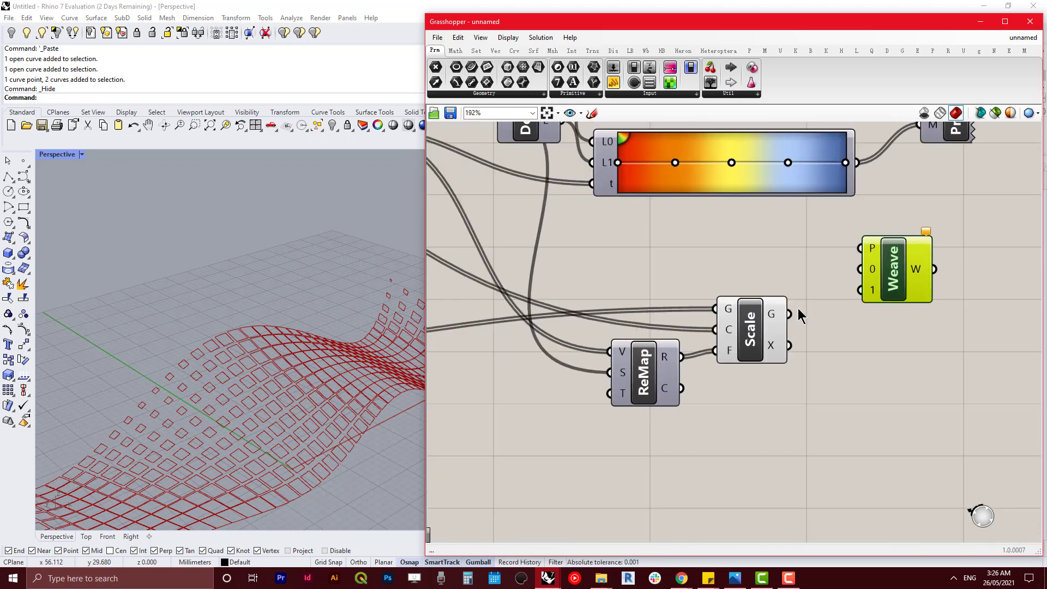
# - Connect Scale's geometry output to Weave's 0 input and inspect the scaled curve list
pyautogui.moveTo(799, 315); pyautogui.dragTo(848, 269)
pyautogui.moveTo(839, 292); pyautogui.dragTo(860, 290)
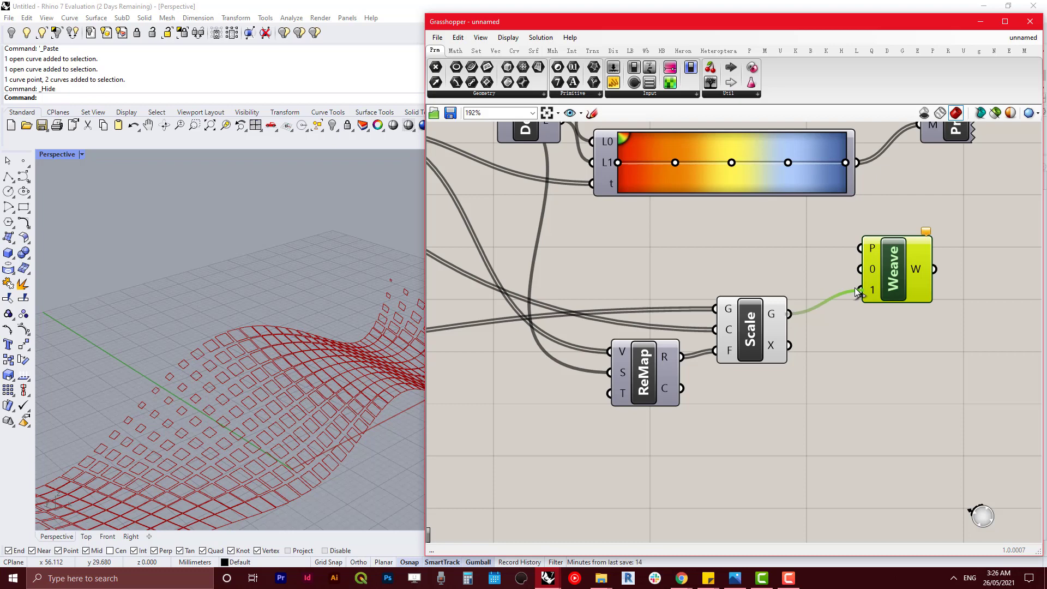
pyautogui.scroll(-3, 834, 363)
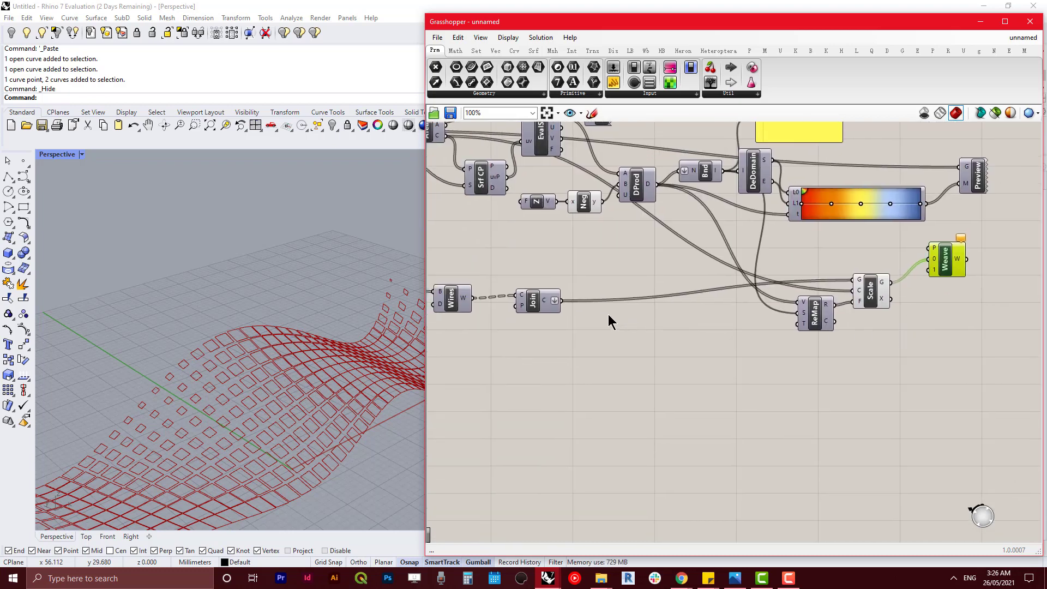
pyautogui.moveTo(564, 304); pyautogui.dragTo(879, 283)
pyautogui.moveTo(884, 285)
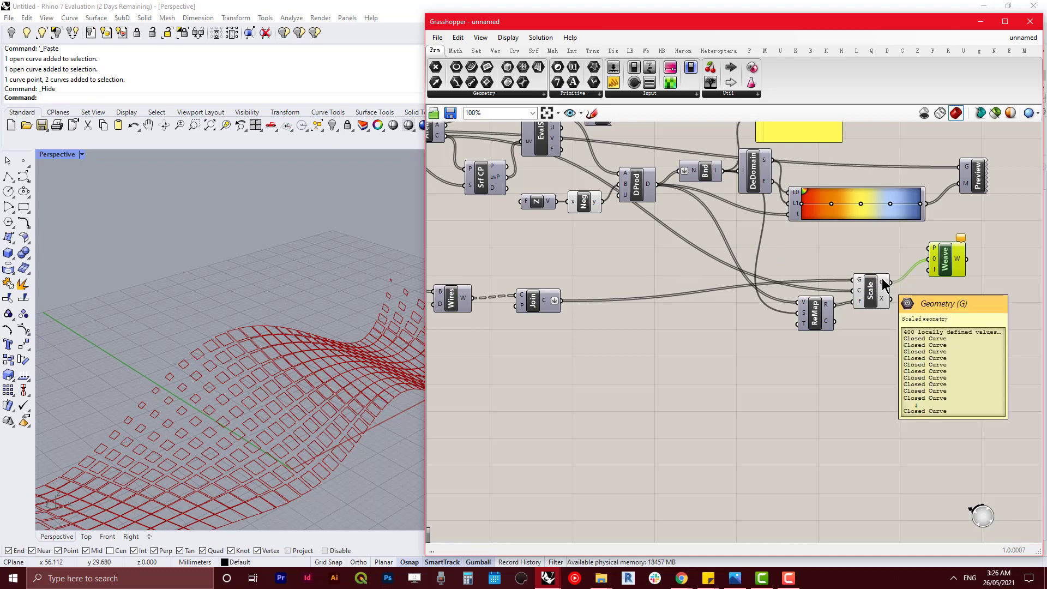
pyautogui.click(879, 372)
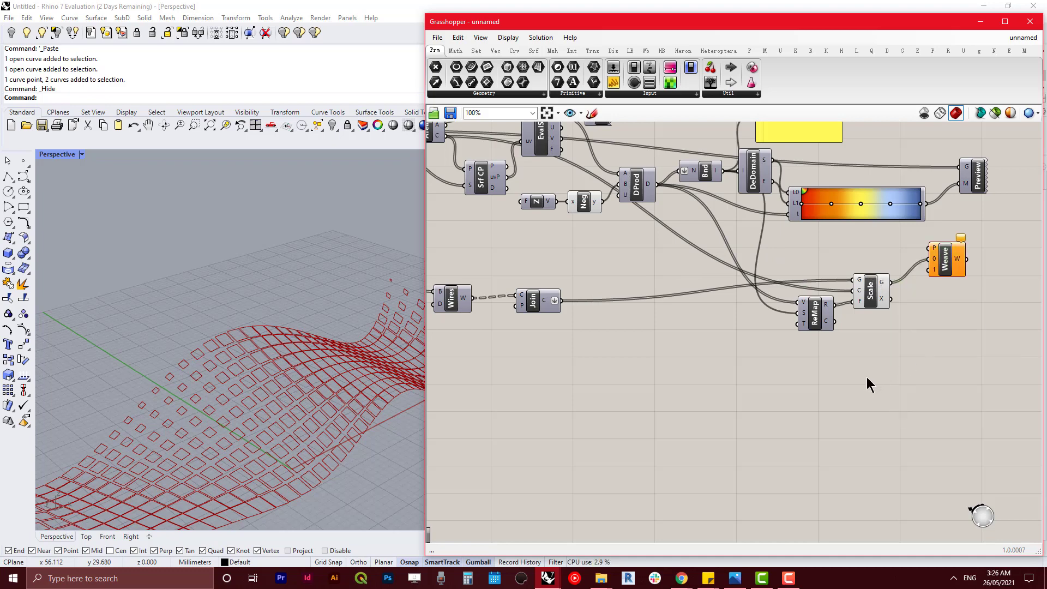
# - Add text panels to Scale's geometry output and Join's curve output and compare their curve lists
pyautogui.press('Return')
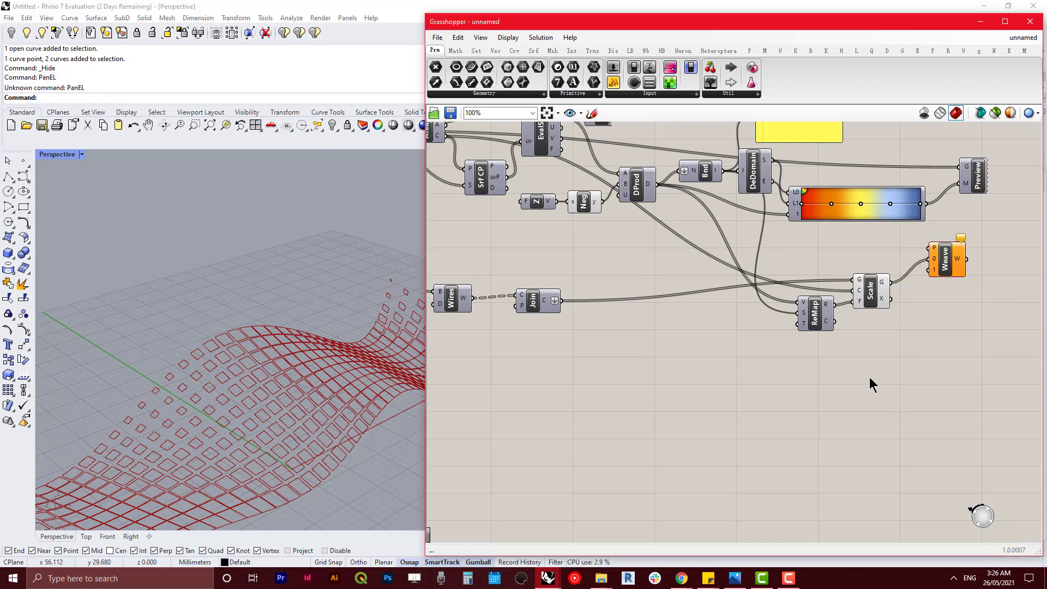
pyautogui.doubleClick(868, 377)
pyautogui.write('panel')
pyautogui.press('Return')
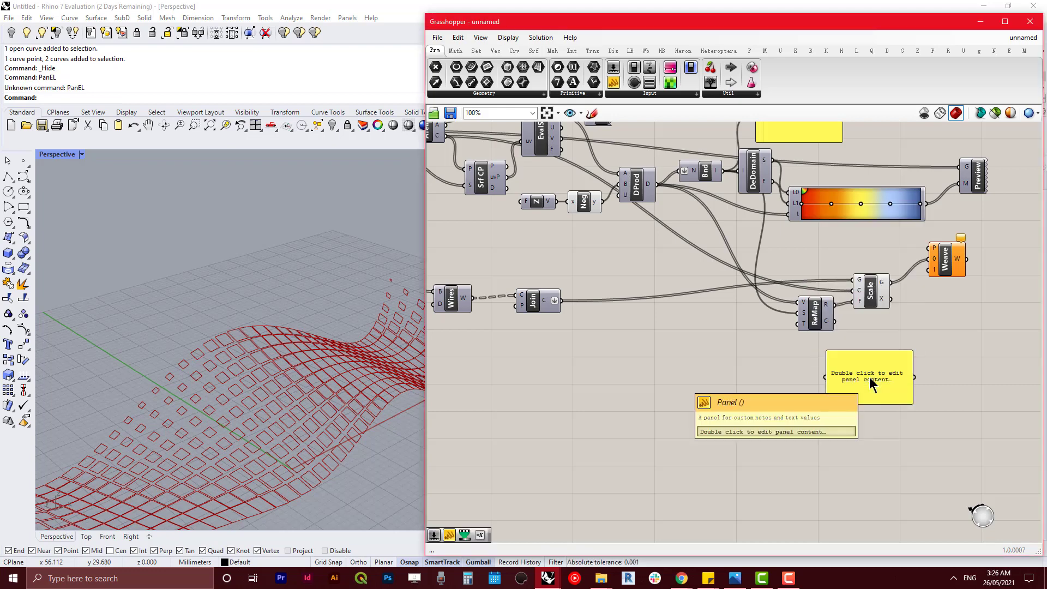
pyautogui.scroll(1, 870, 378)
pyautogui.moveTo(895, 266); pyautogui.dragTo(624, 386)
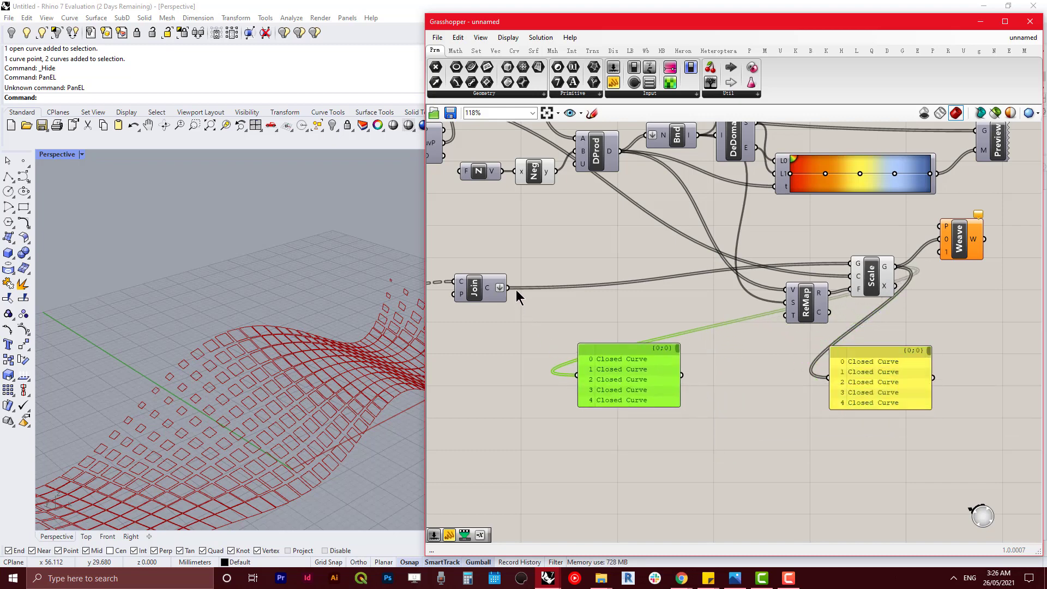
pyautogui.moveTo(508, 288); pyautogui.dragTo(576, 375)
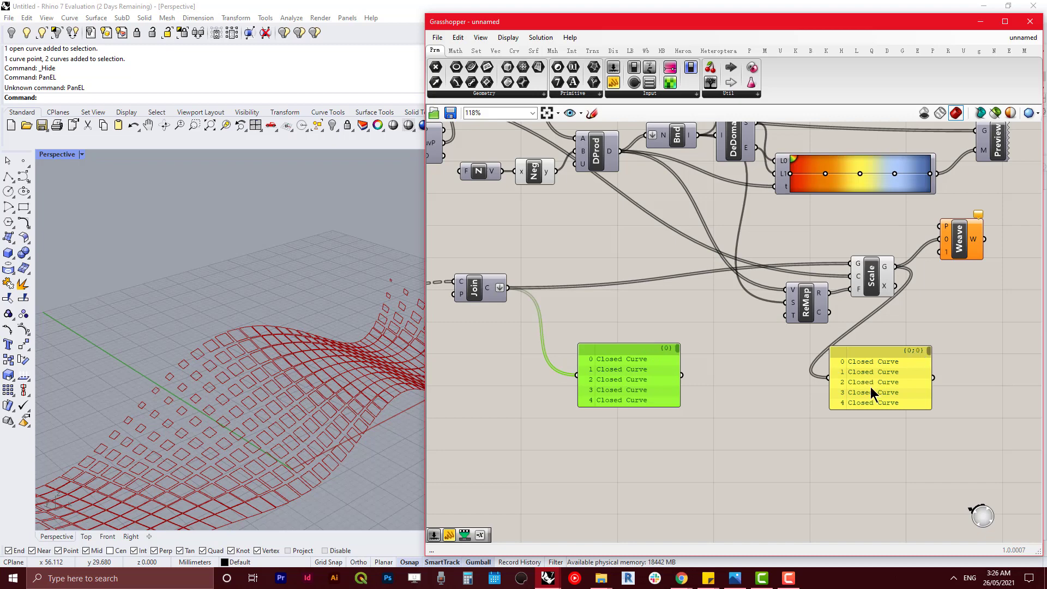
# - Flatten Scale's geometry output and connect Join's flattened curve output to Weave's 1 input
pyautogui.rightClick(890, 271)
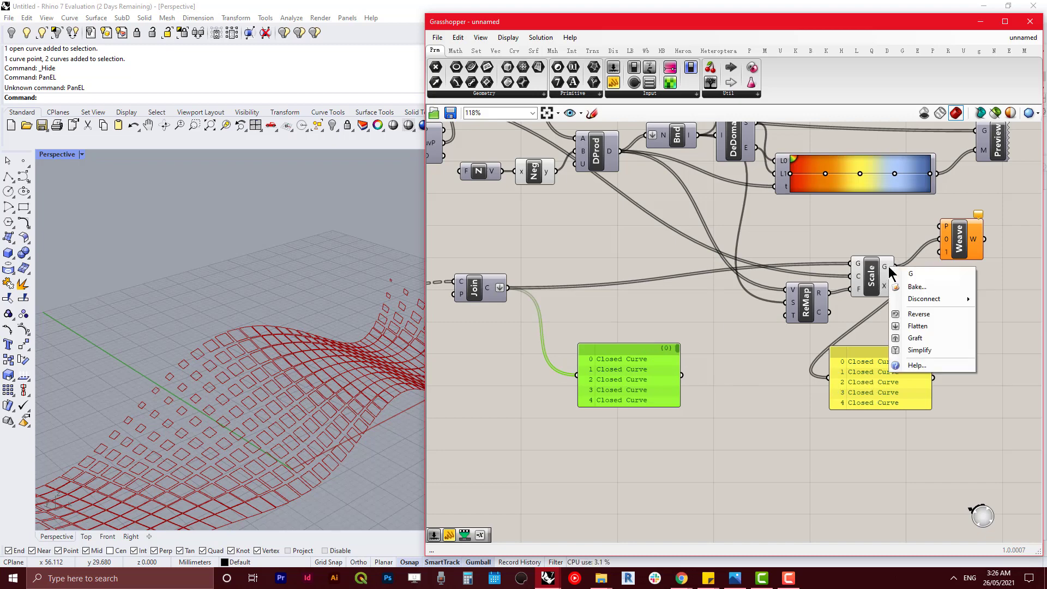
pyautogui.click(917, 326)
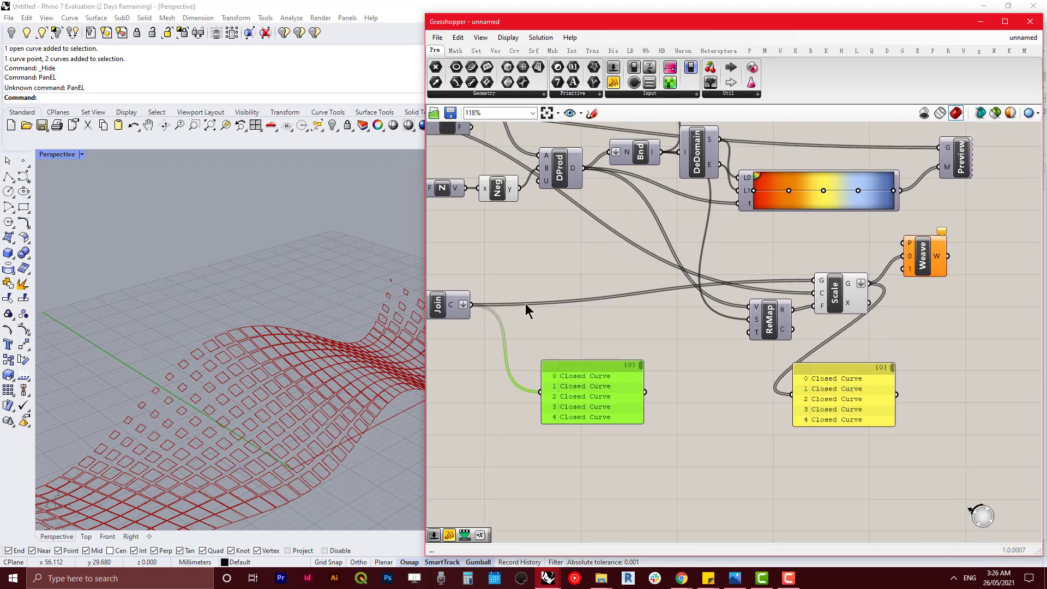
pyautogui.moveTo(472, 306); pyautogui.dragTo(903, 269)
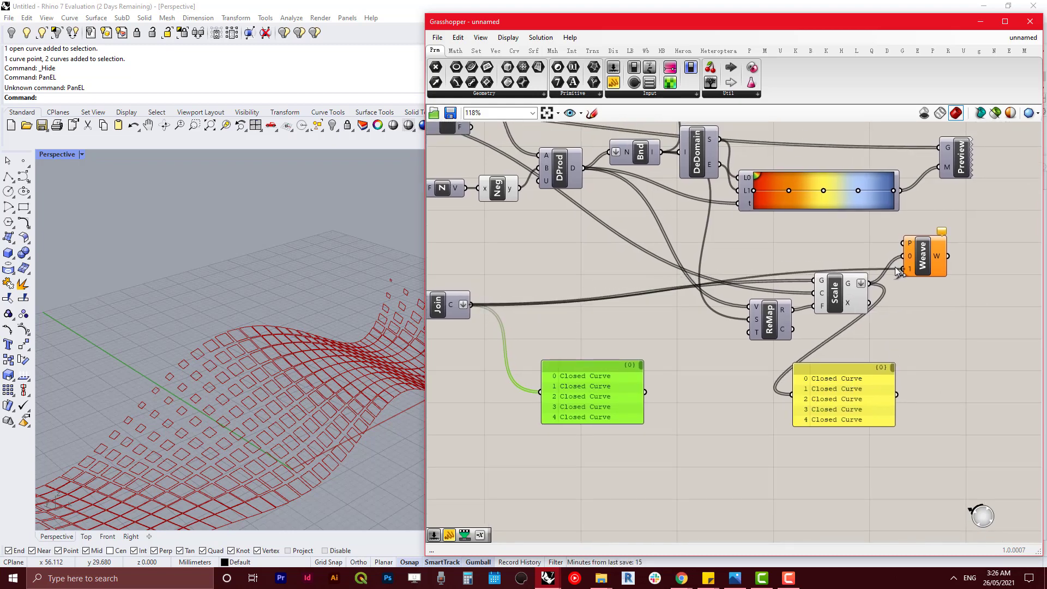
pyautogui.click(963, 307)
# - Delete the two text panels that list the Scale and Join curves
pyautogui.click(849, 384)
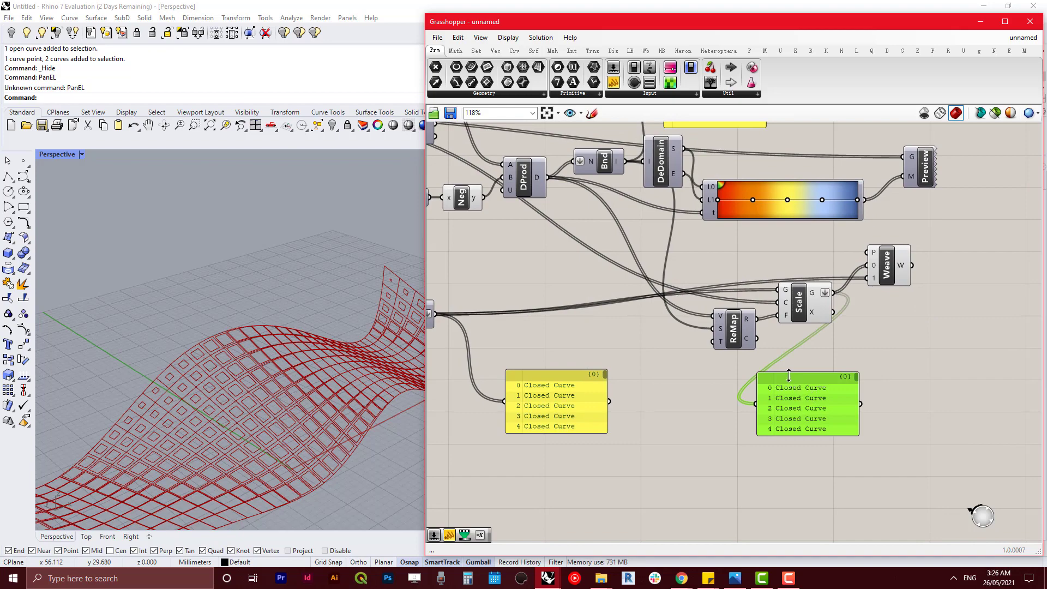
pyautogui.press('Delete')
pyautogui.click(599, 406)
pyautogui.press('Delete')
# - Select the Scale component and examine the scaled outlines inside the original panel outlines from another viewing angle
pyautogui.click(812, 316)
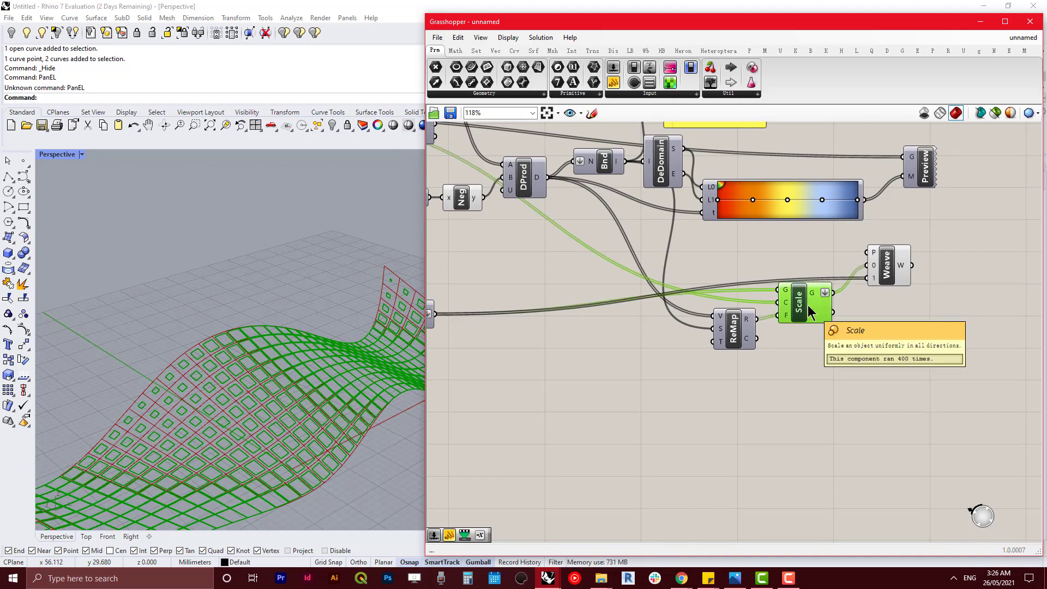
pyautogui.moveTo(864, 322); pyautogui.dragTo(846, 334, button='right')
pyautogui.scroll(-8, 340, 365)
pyautogui.moveTo(341, 364); pyautogui.dragTo(304, 401, button='right')
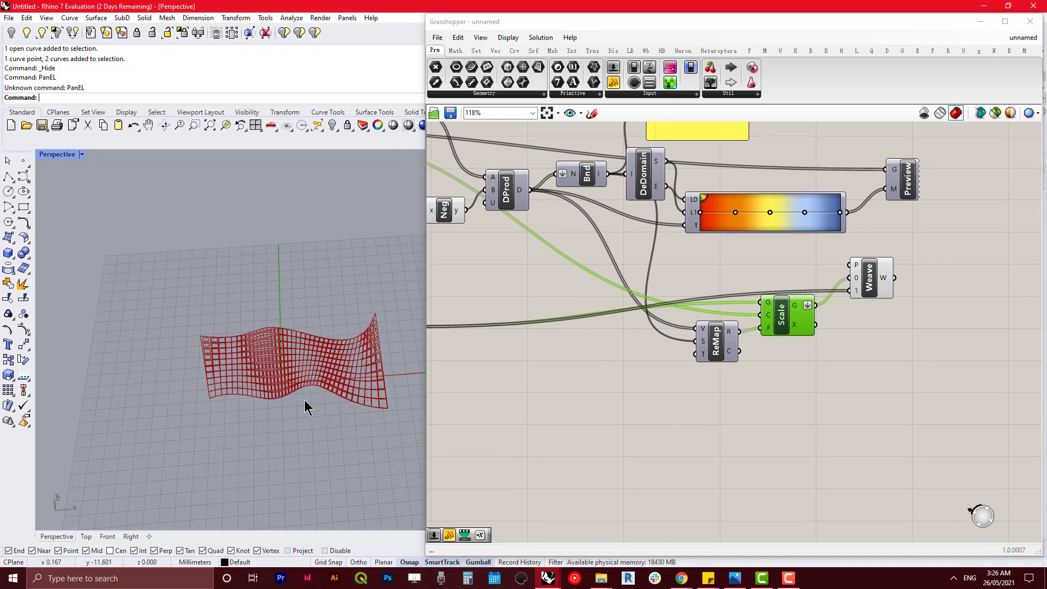
pyautogui.scroll(11, 332, 359)
pyautogui.scroll(-3, 347, 369)
# - Add a Loft component beside Weave and connect Weave's output to Loft's curves input
pyautogui.moveTo(909, 397); pyautogui.dragTo(847, 423, button='right')
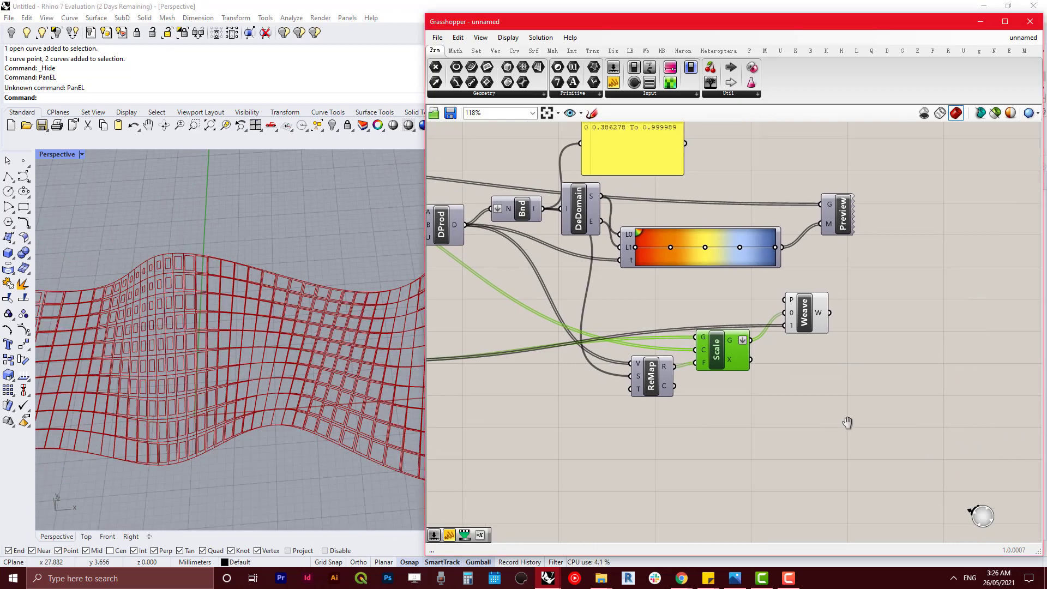
pyautogui.doubleClick(858, 378)
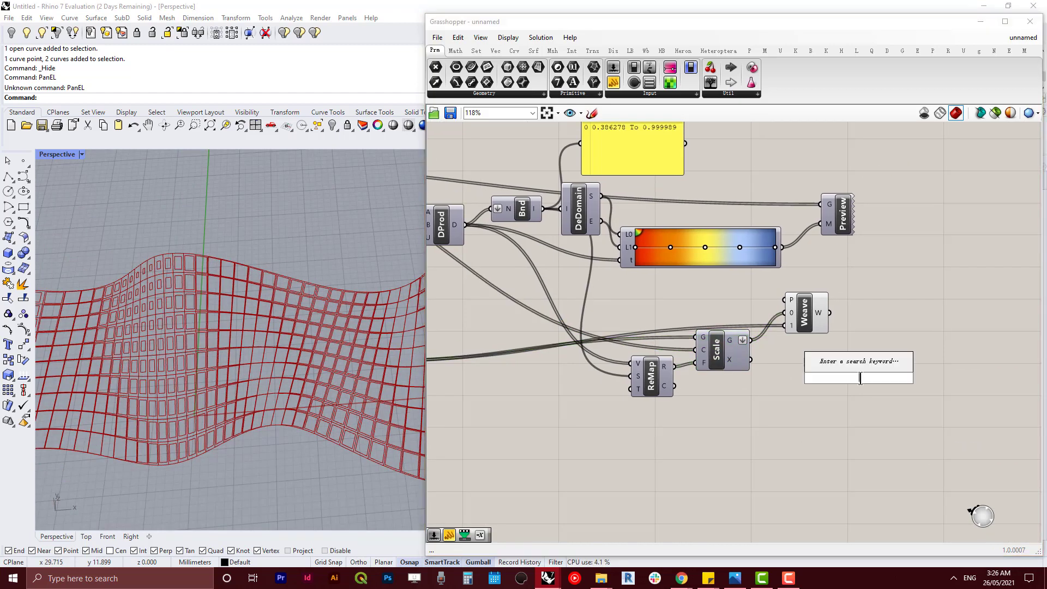
pyautogui.write('loft')
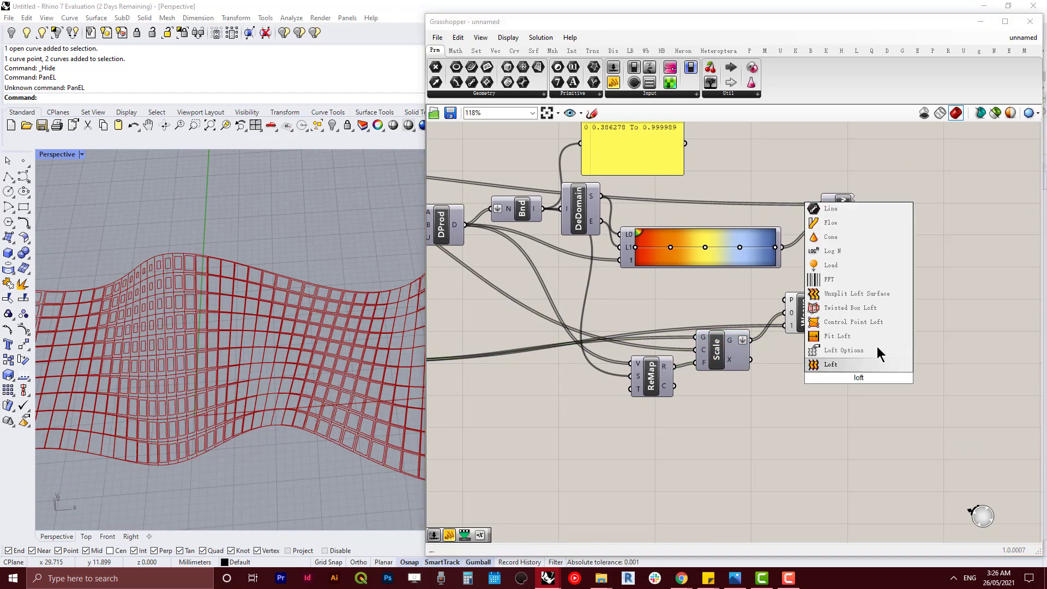
pyautogui.click(867, 364)
pyautogui.moveTo(871, 378); pyautogui.dragTo(899, 347)
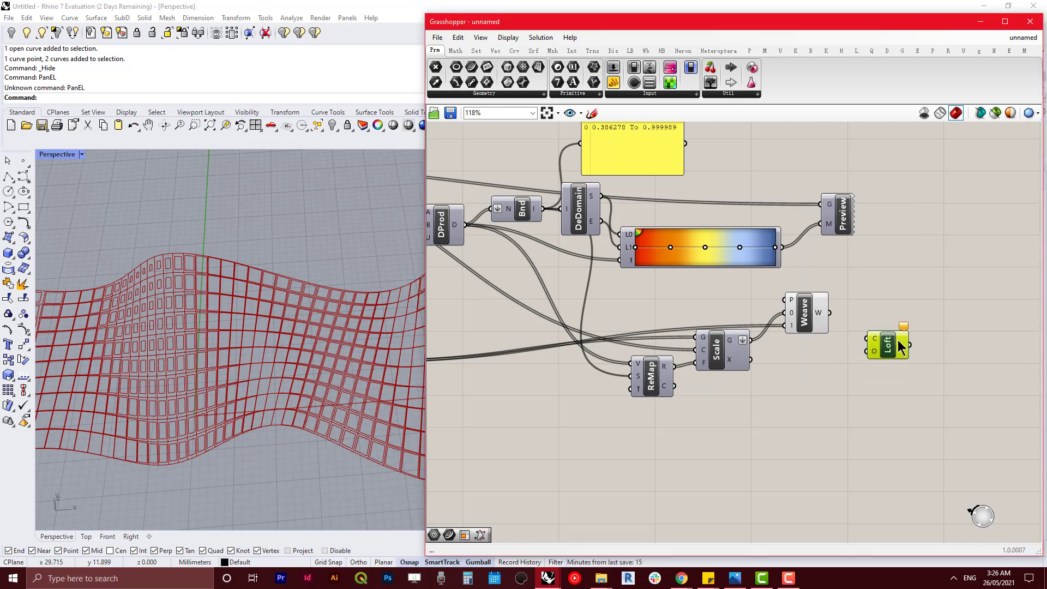
pyautogui.moveTo(829, 313); pyautogui.dragTo(891, 333)
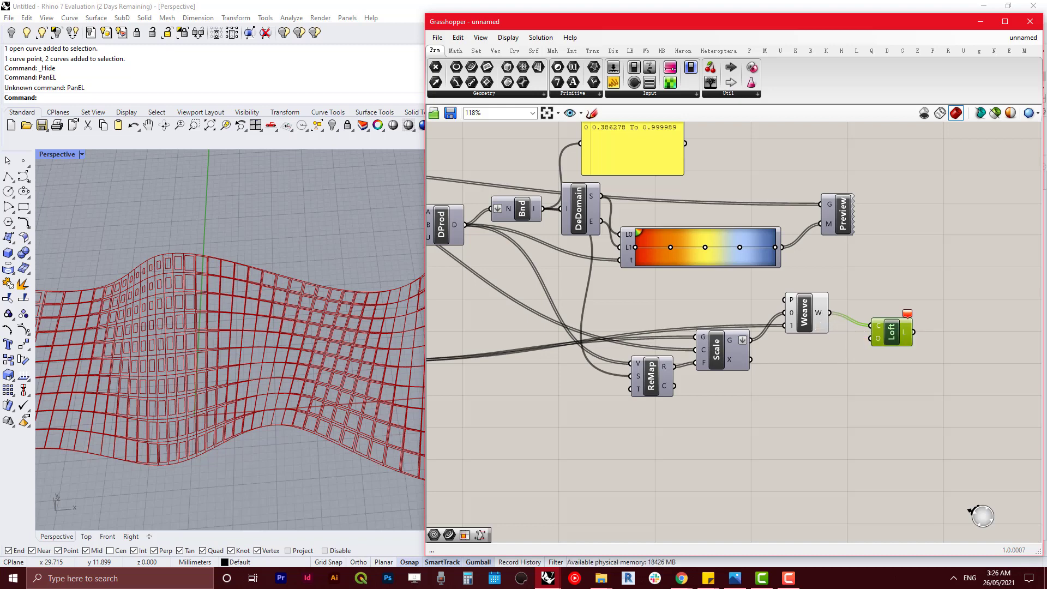
# - Read the error message on the Loft component
pyautogui.click(864, 336)
pyautogui.scroll(2, 789, 316)
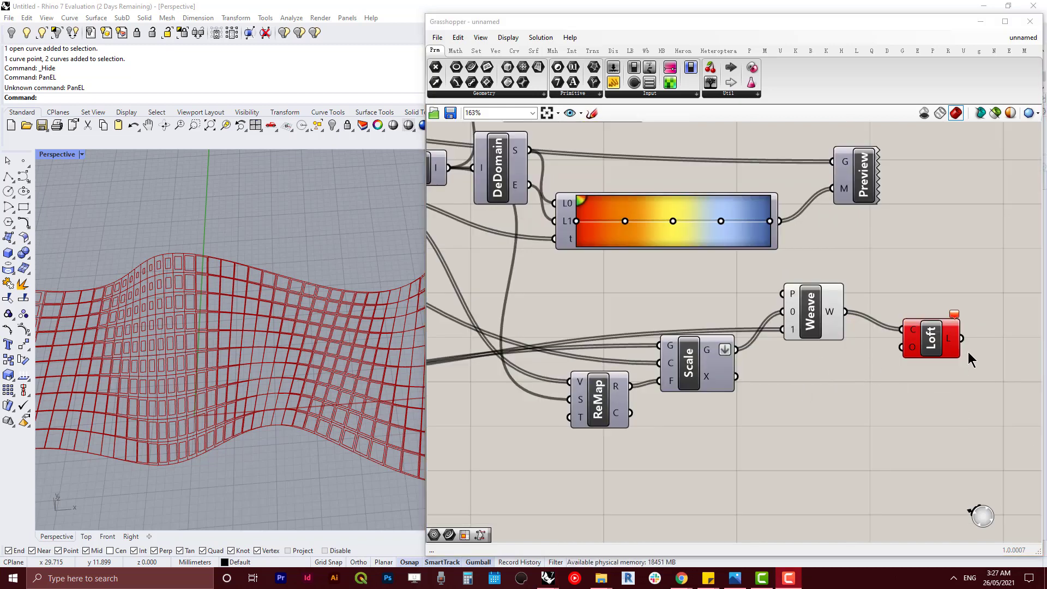
pyautogui.scroll(3, 967, 352)
pyautogui.click(944, 303)
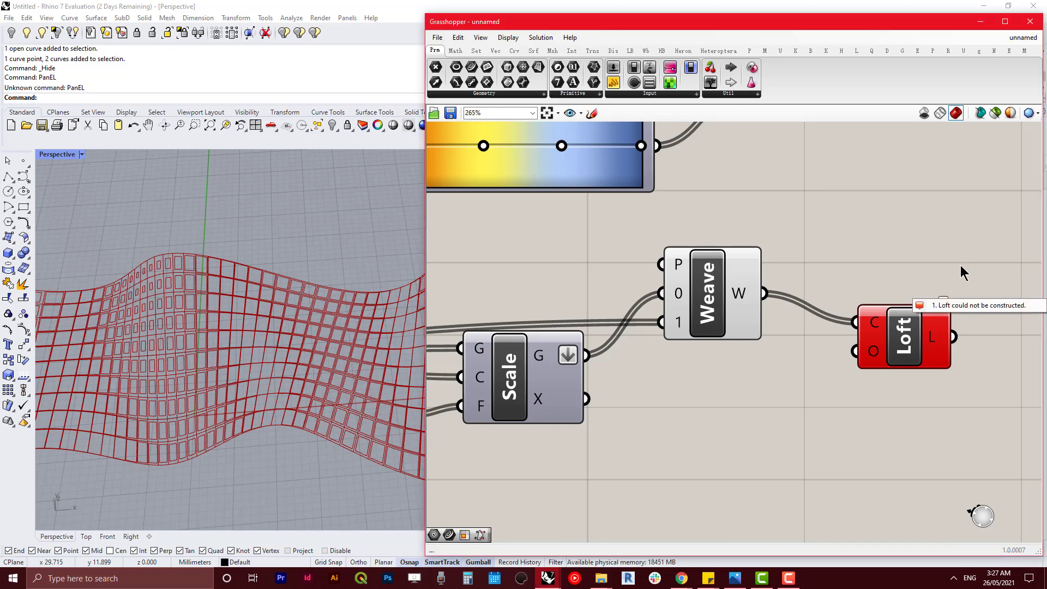
pyautogui.moveTo(831, 425); pyautogui.dragTo(879, 438, button='right')
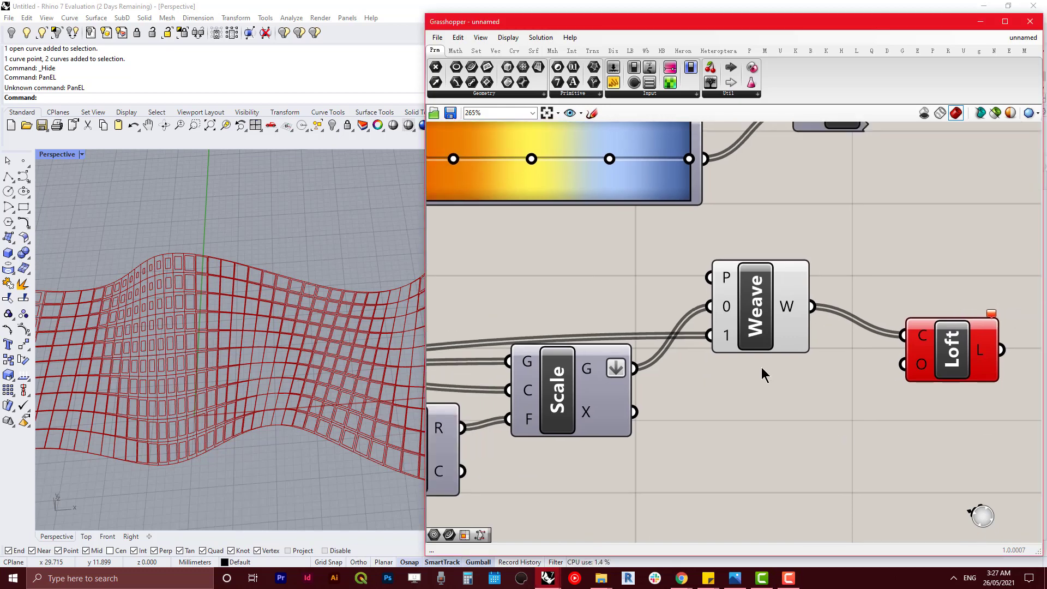
# - Disable the Weave component and graft its 0 and 1 inputs
pyautogui.scroll(-3, 727, 365)
pyautogui.click(743, 343)
pyautogui.rightClick(744, 344)
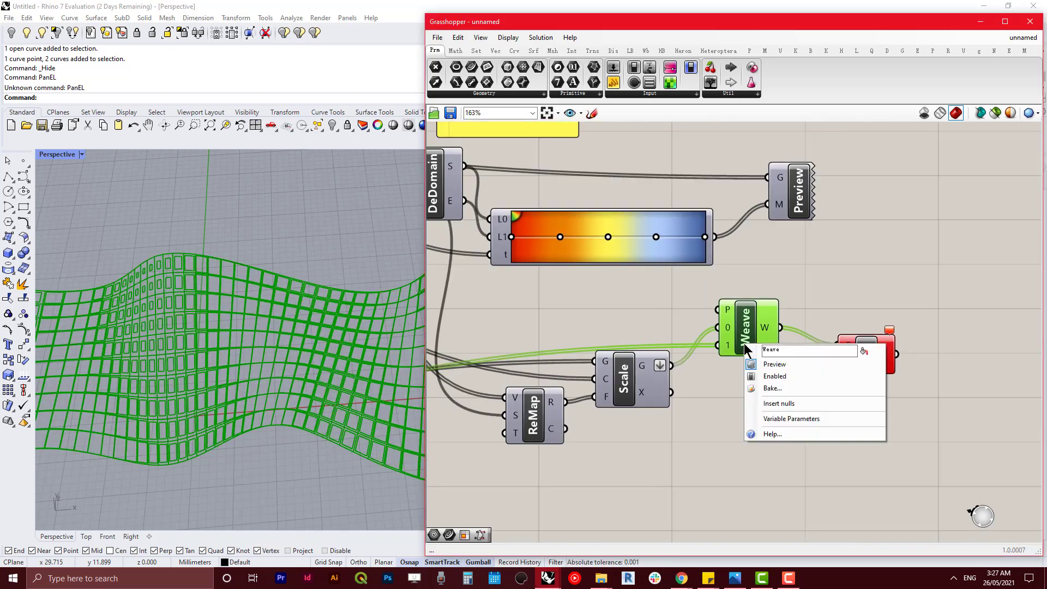
pyautogui.click(774, 376)
pyautogui.scroll(3, 733, 330)
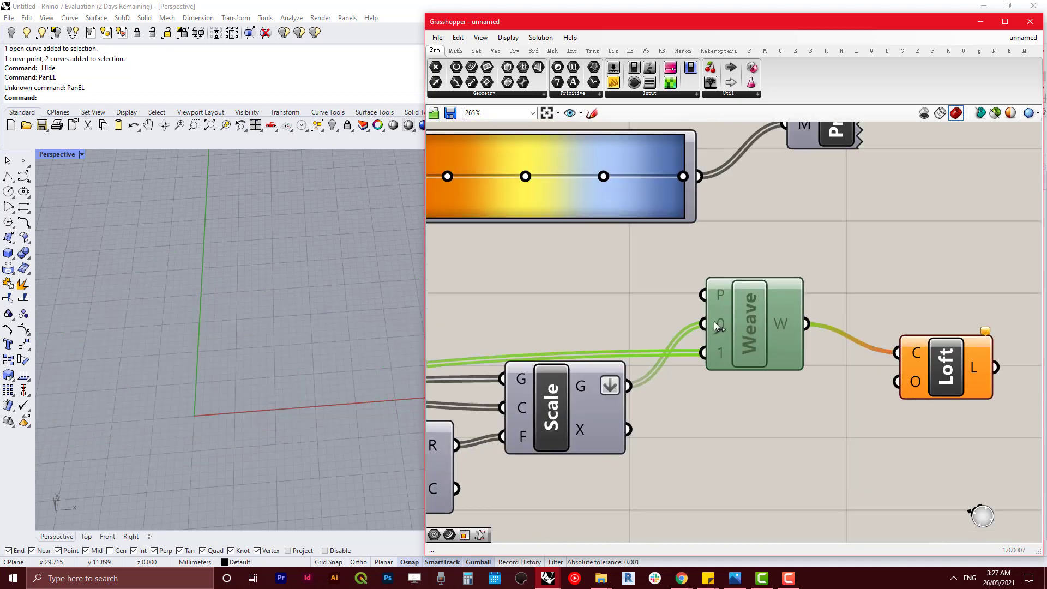
pyautogui.rightClick(719, 325)
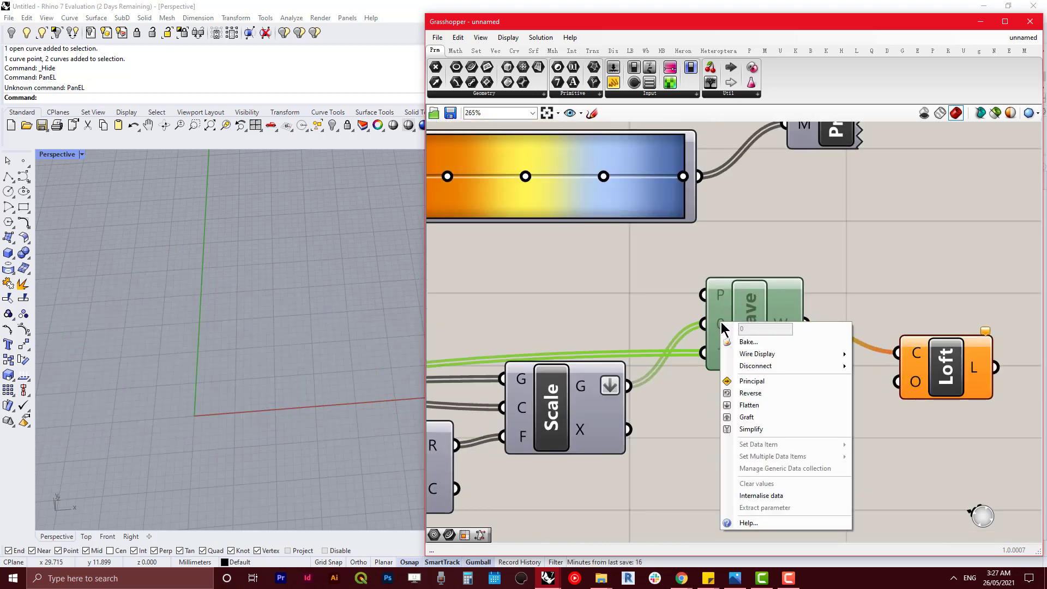
pyautogui.click(773, 417)
pyautogui.rightClick(717, 354)
pyautogui.click(771, 453)
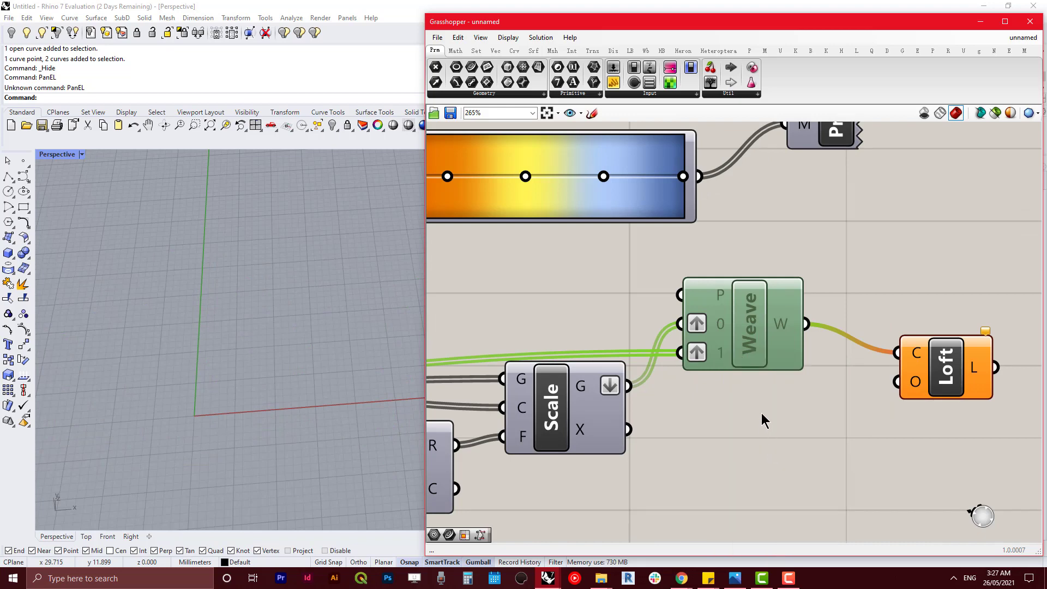
# - Check the flatten settings on Scale's geometry output and Join's curve output
pyautogui.scroll(-4, 762, 414)
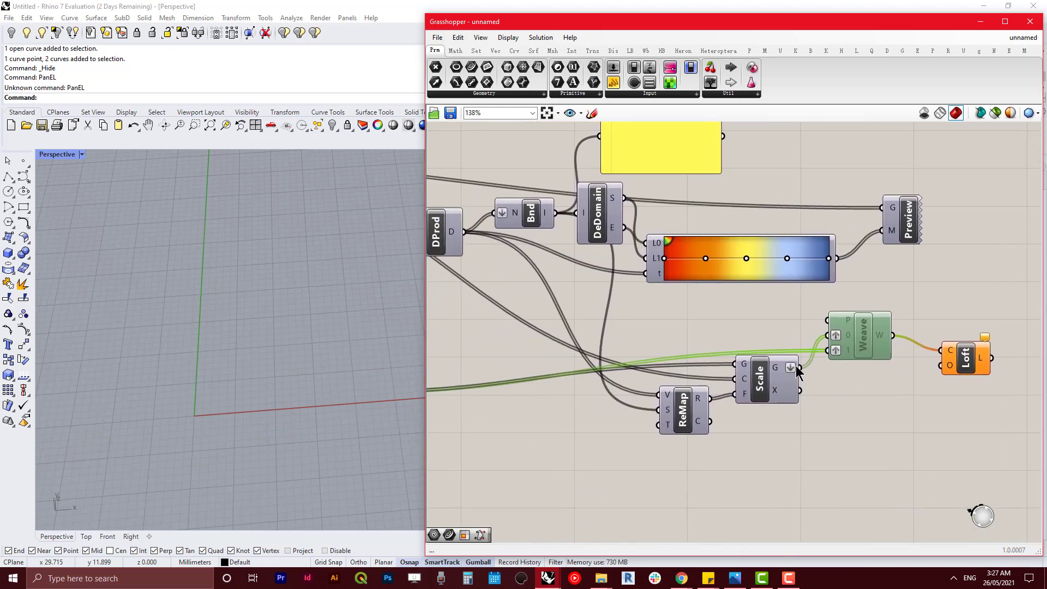
pyautogui.scroll(-4, 796, 371)
pyautogui.moveTo(760, 397); pyautogui.dragTo(908, 365, button='right')
pyautogui.scroll(4, 687, 350)
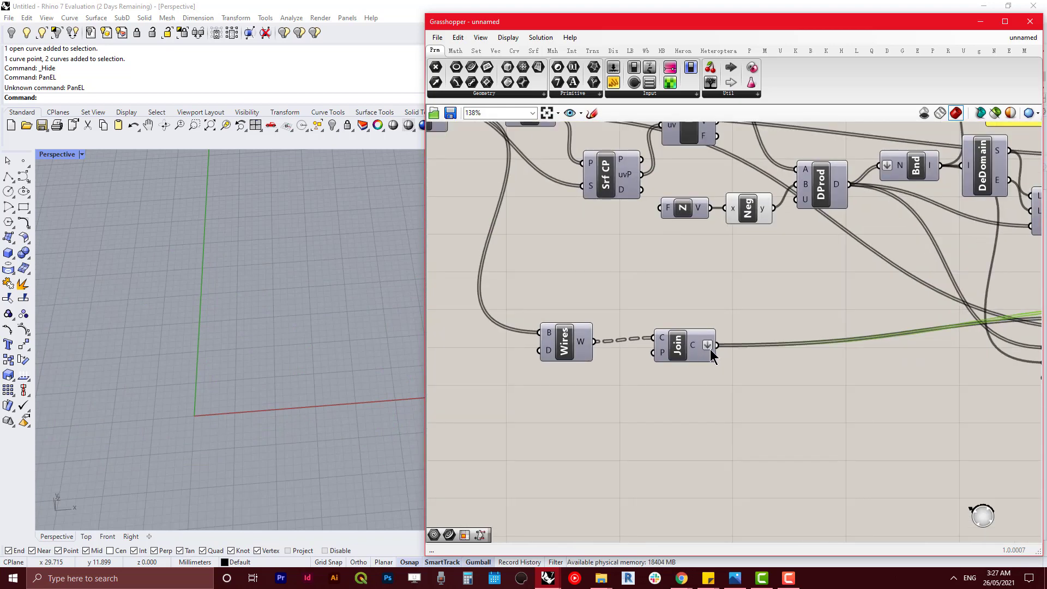
pyautogui.scroll(-4, 710, 350)
pyautogui.moveTo(713, 390); pyautogui.dragTo(514, 396, button='right')
pyautogui.moveTo(850, 381); pyautogui.dragTo(768, 389, button='right')
pyautogui.scroll(4, 767, 352)
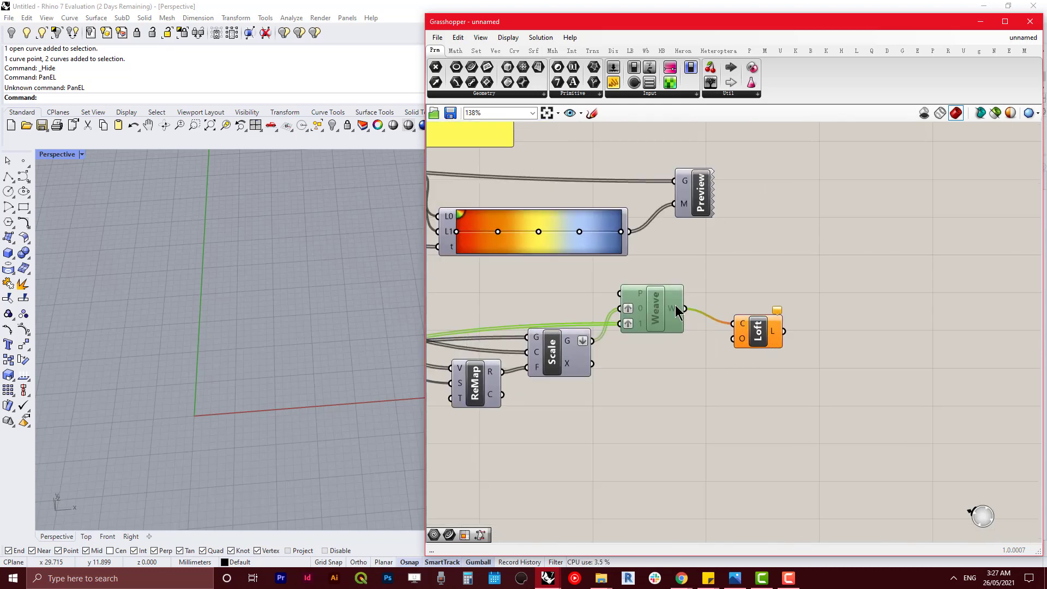
# - Re-enable the Weave component and examine the lofted panel frames from another viewing angle
pyautogui.rightClick(676, 311)
pyautogui.press('Escape')
pyautogui.moveTo(656, 321); pyautogui.dragTo(649, 323, button='right')
pyautogui.rightClick(650, 324)
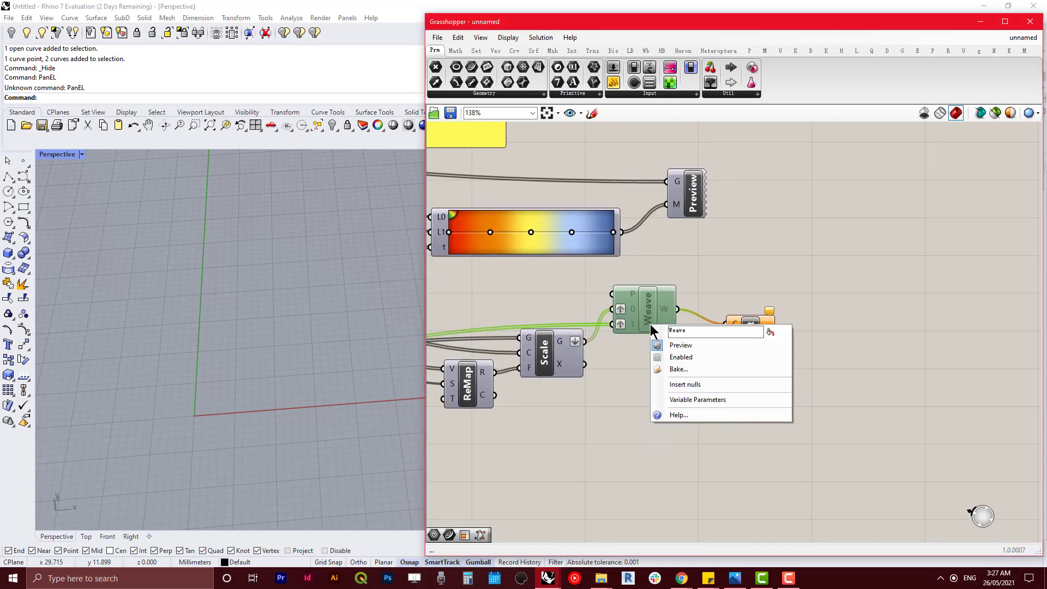
pyautogui.click(690, 356)
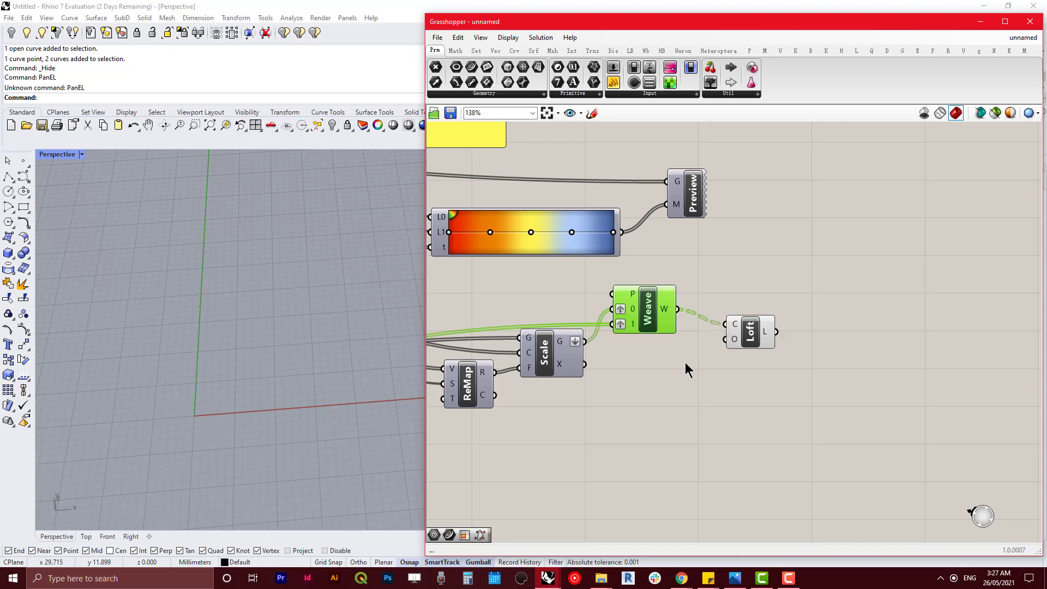
pyautogui.moveTo(685, 362); pyautogui.dragTo(711, 368, button='right')
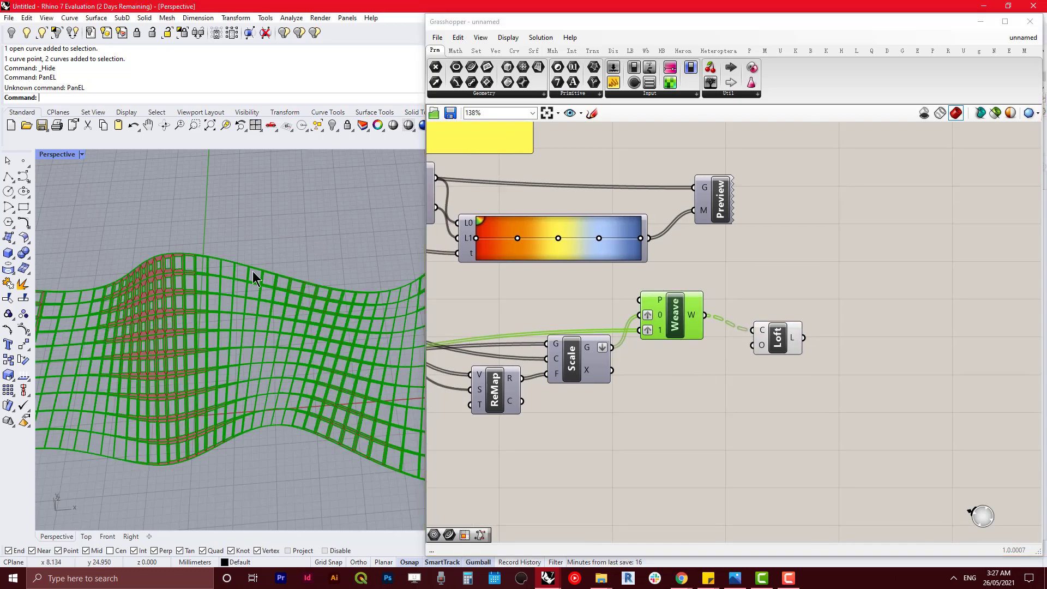
pyautogui.click(708, 423)
pyautogui.moveTo(381, 447); pyautogui.dragTo(145, 417, button='right')
# - Align Loft with Weave, and reposition Custom Preview with its geometry input fed only by Loft's output
pyautogui.moveTo(750, 401); pyautogui.dragTo(731, 426, button='right')
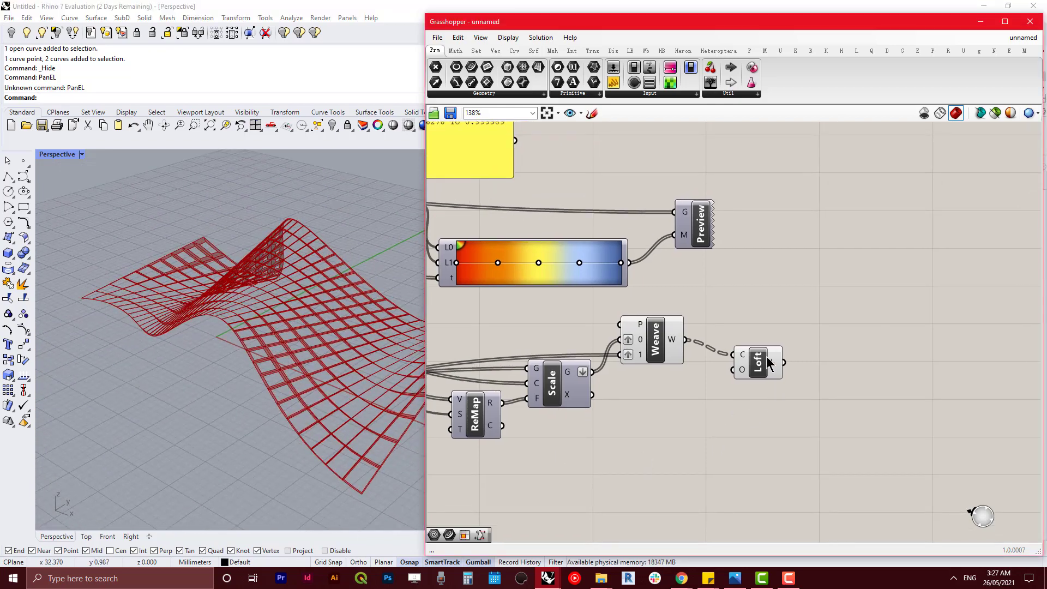
pyautogui.click(753, 349)
pyautogui.moveTo(703, 236); pyautogui.dragTo(778, 346)
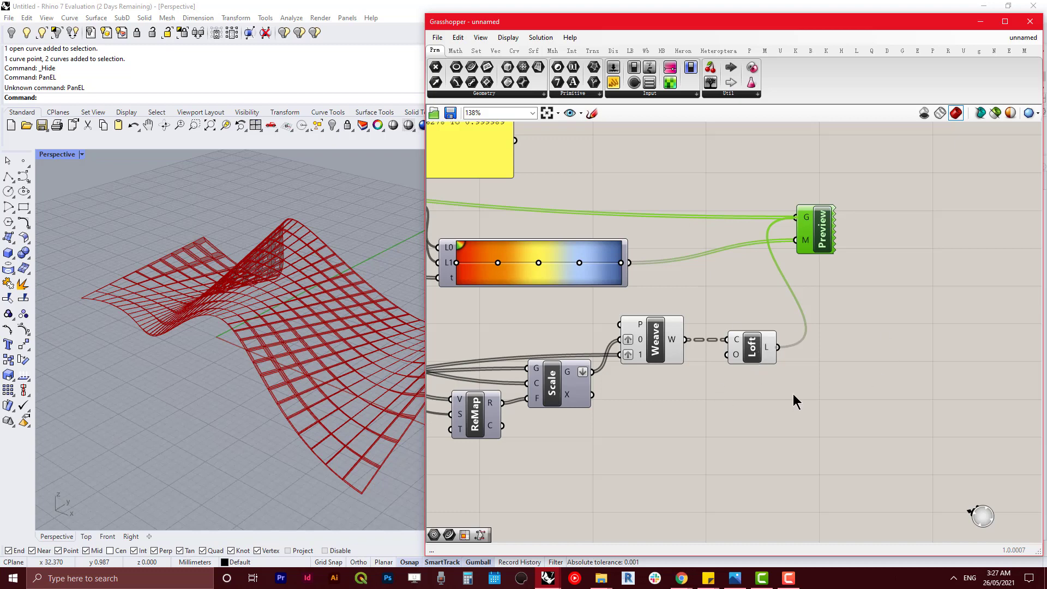
pyautogui.moveTo(720, 343); pyautogui.dragTo(726, 339)
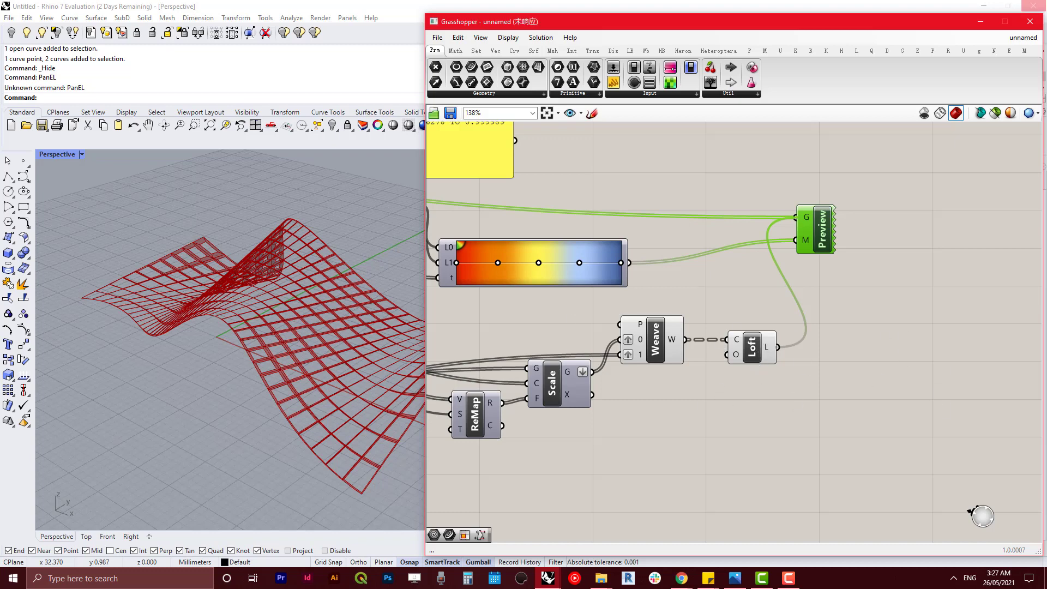
pyautogui.click(872, 387)
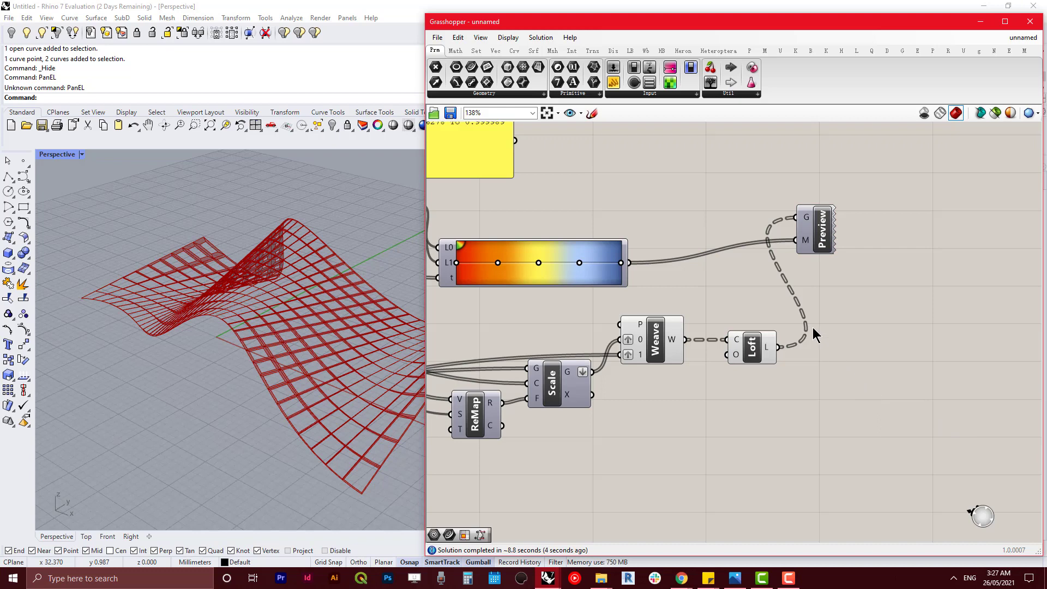
pyautogui.click(809, 228)
pyautogui.rightClick(809, 228)
pyautogui.click(847, 212)
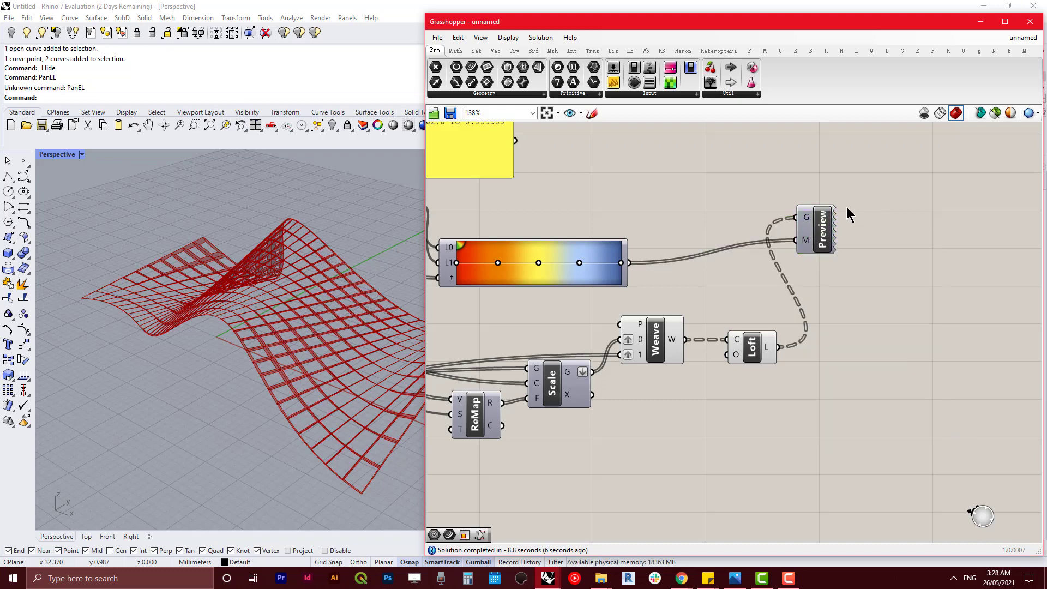
pyautogui.click(813, 235)
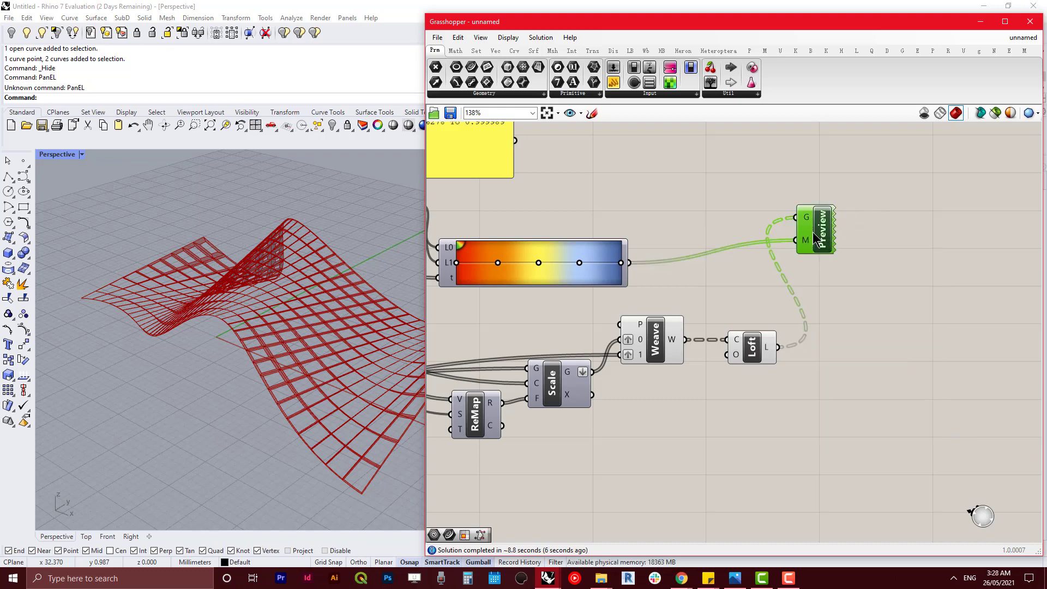
pyautogui.rightClick(761, 341)
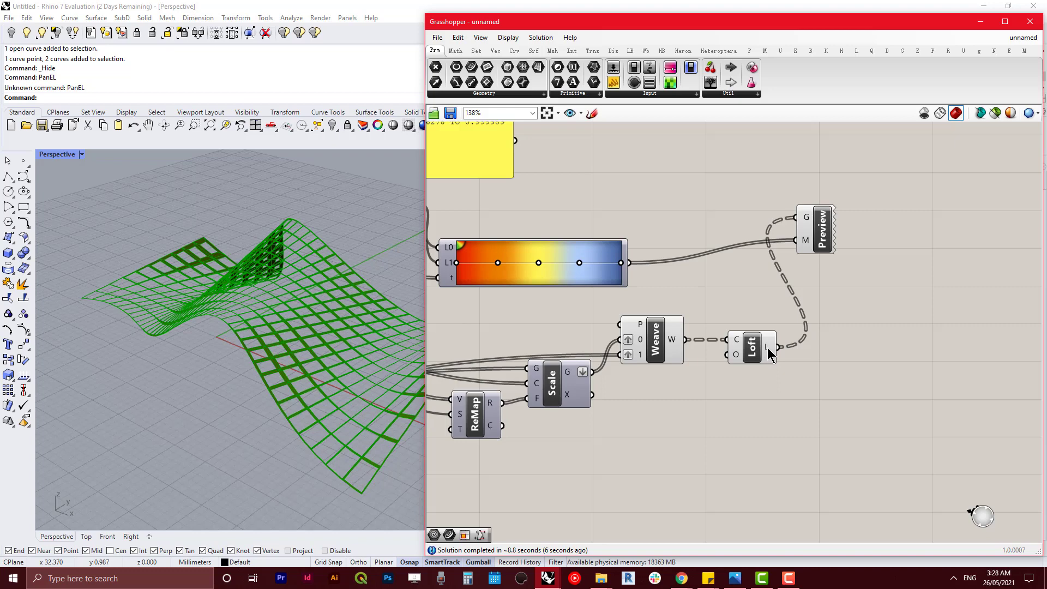
pyautogui.click(768, 348)
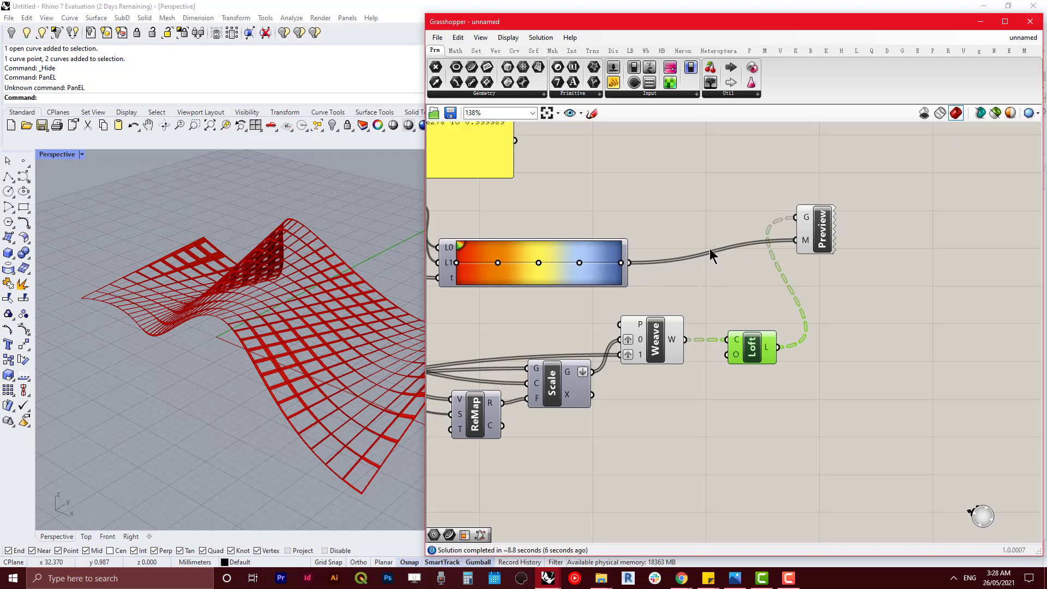
pyautogui.click(800, 253)
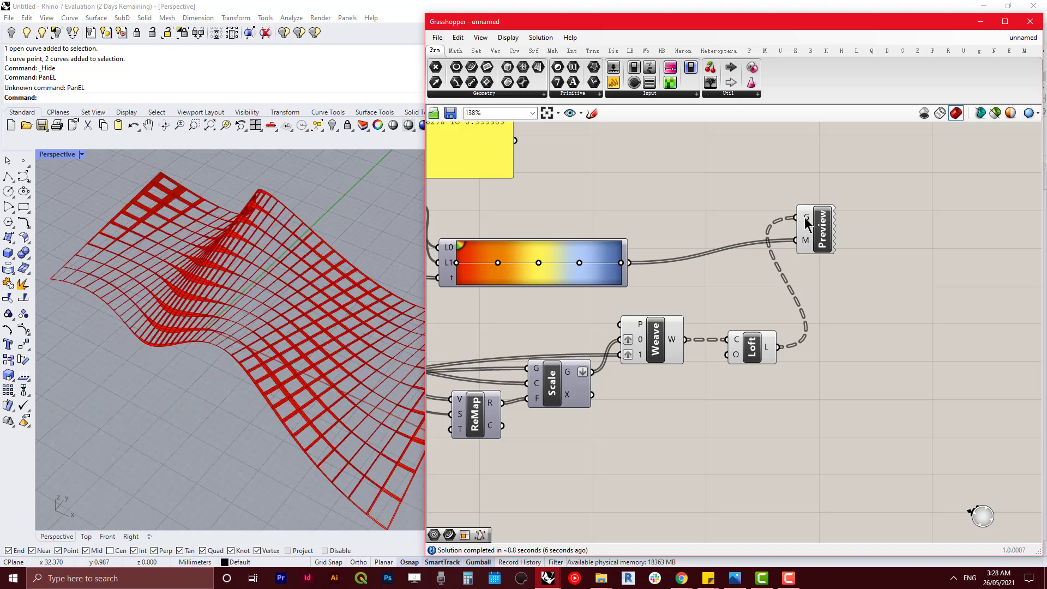
# - Flatten the geometry input of the Custom Preview component so the frames take the gradient colours
pyautogui.rightClick(806, 218)
pyautogui.click(829, 301)
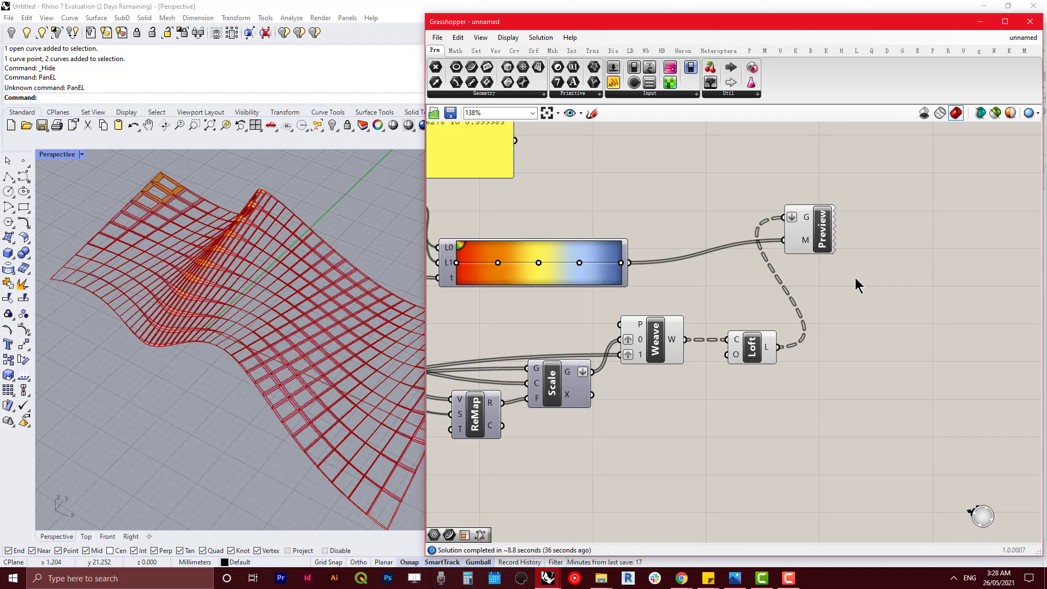
pyautogui.moveTo(859, 289); pyautogui.dragTo(893, 296, button='right')
pyautogui.moveTo(227, 196); pyautogui.dragTo(283, 312, button='right')
pyautogui.scroll(5, 274, 375)
# - Turn off the preview of the Loft and Weave components so only the coloured frames are displayed
pyautogui.click(785, 356)
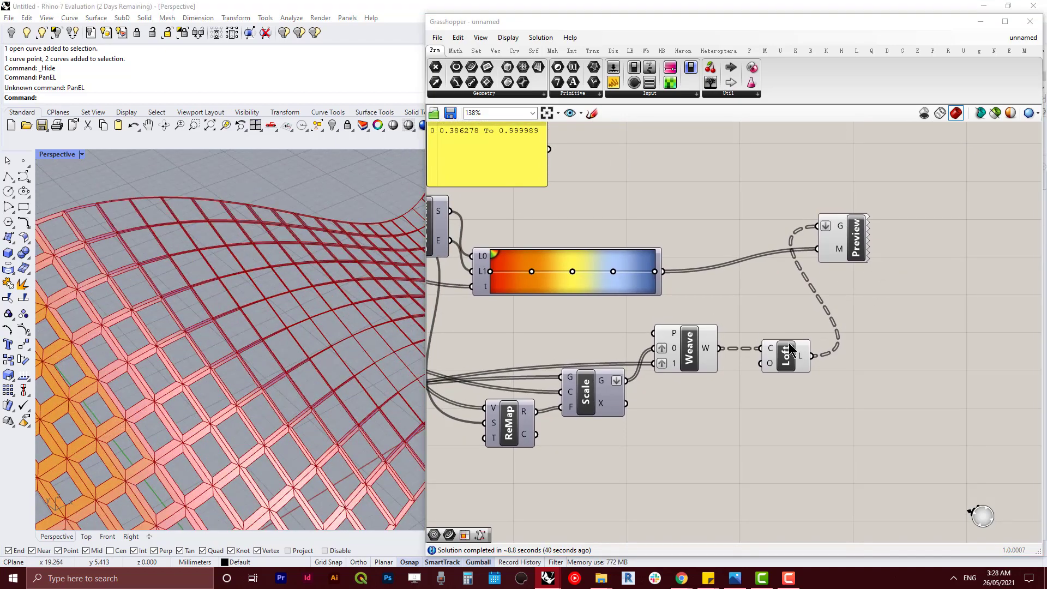
pyautogui.click(689, 349)
pyautogui.scroll(-3, 697, 373)
pyautogui.scroll(-5, 237, 360)
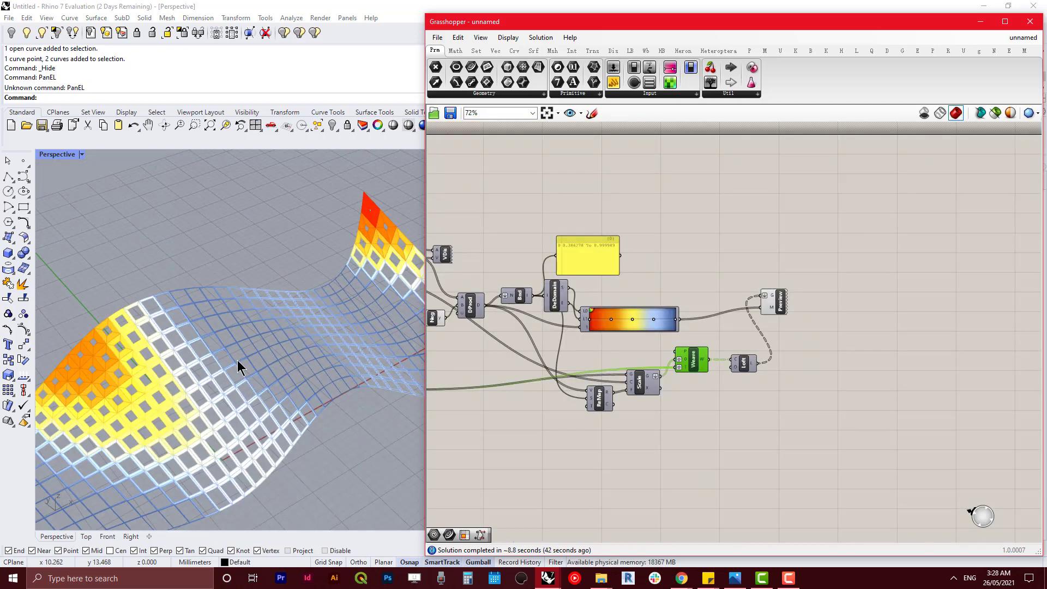
pyautogui.moveTo(237, 360); pyautogui.dragTo(263, 334, button='right')
pyautogui.scroll(3, 270, 316)
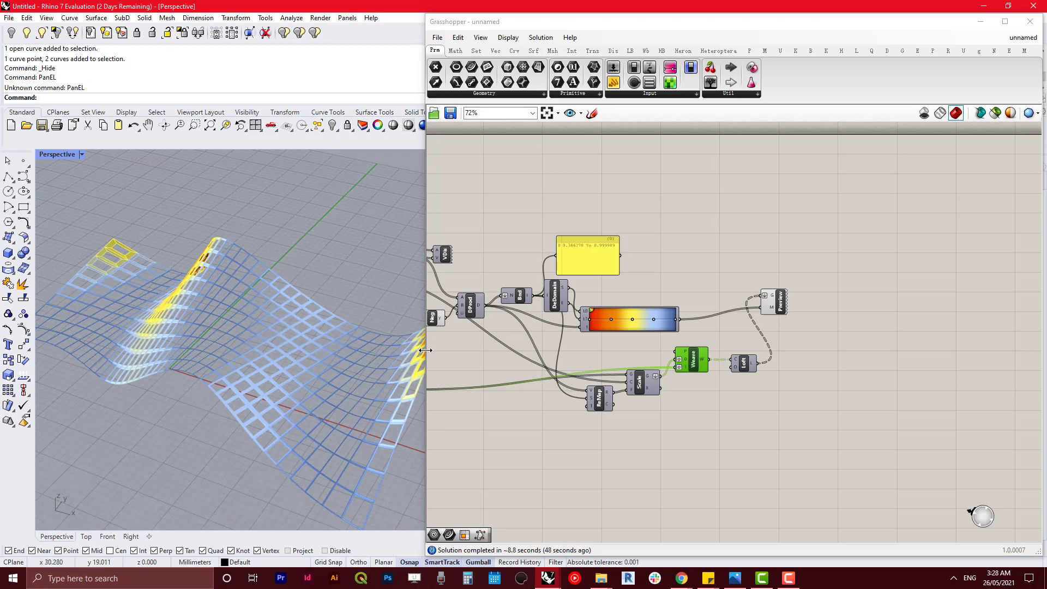
# - Move the ReMap component away from Scale to make room between them
pyautogui.moveTo(465, 350); pyautogui.dragTo(631, 361, button='right')
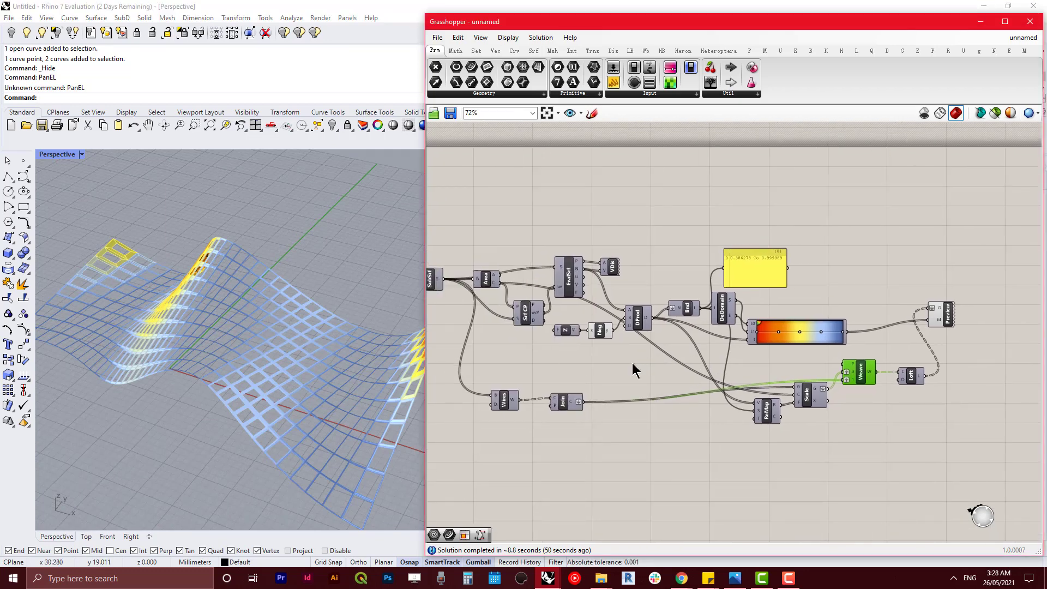
pyautogui.scroll(4, 762, 406)
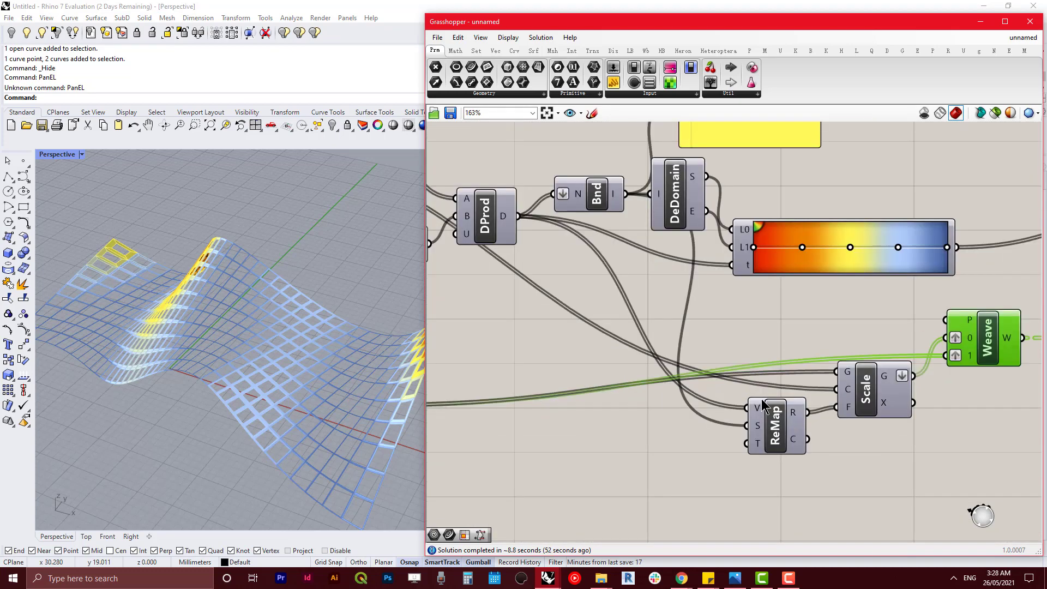
pyautogui.scroll(2, 762, 406)
pyautogui.moveTo(769, 418); pyautogui.dragTo(627, 426)
pyautogui.moveTo(718, 456); pyautogui.dragTo(710, 432, button='right')
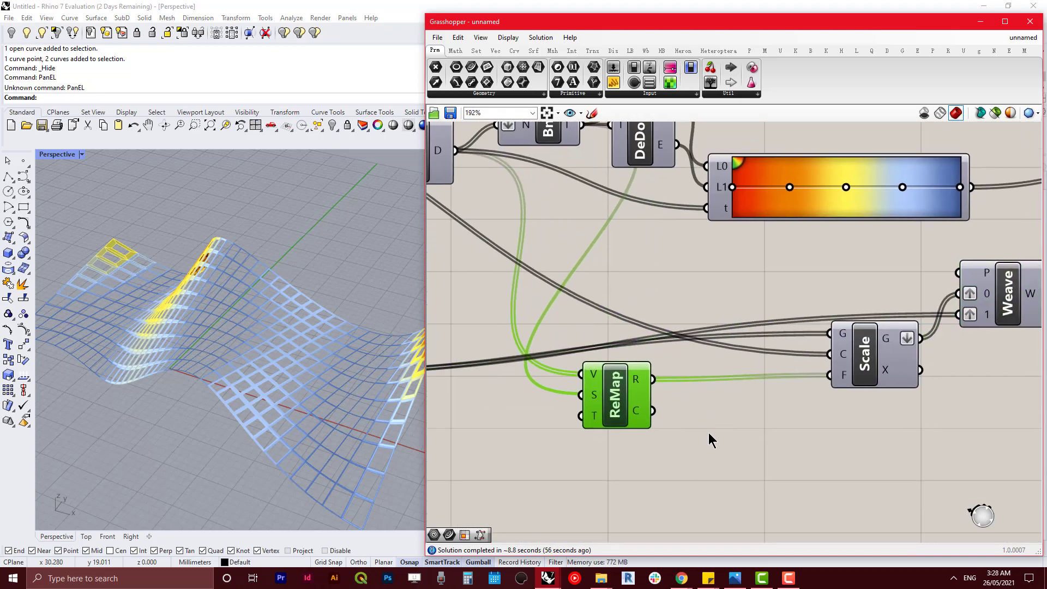
# - Add a Multiplication component below the wire between ReMap and Scale, and feed ReMap's mapped values into its A input
pyautogui.doubleClick(709, 439)
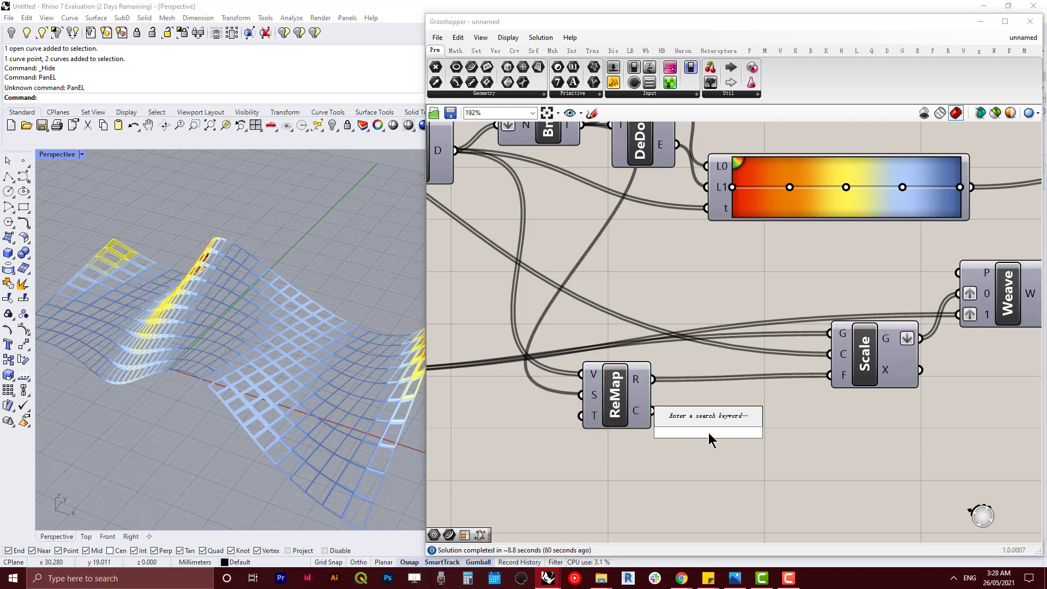
pyautogui.write('*')
pyautogui.press('Return')
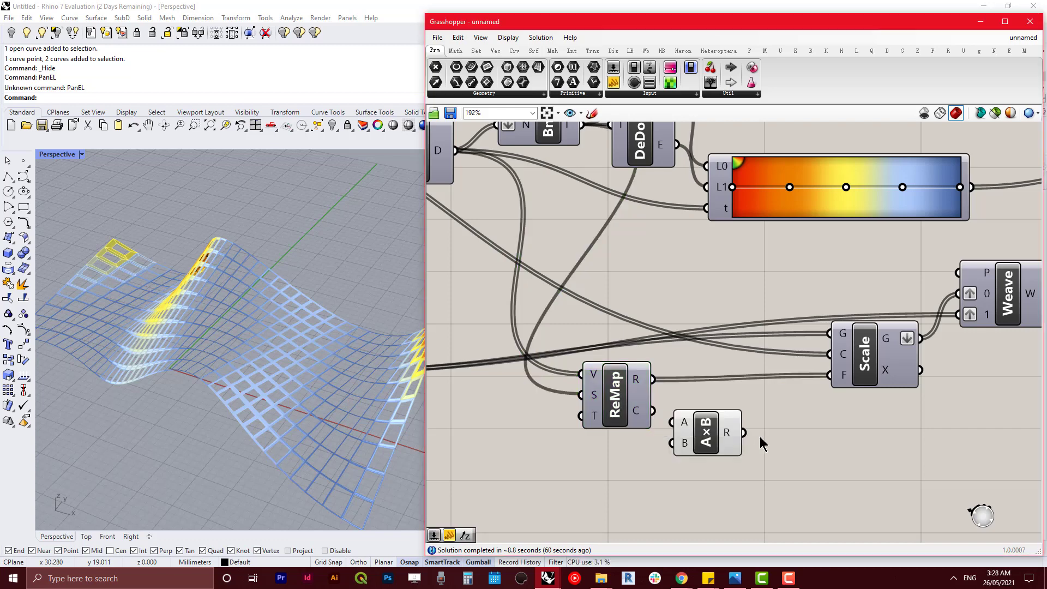
pyautogui.moveTo(760, 438); pyautogui.dragTo(821, 431, button='right')
pyautogui.moveTo(714, 373); pyautogui.dragTo(821, 456)
# - Add a number slider set to 0.5 and connect it to Multiplication's B input
pyautogui.doubleClick(701, 491)
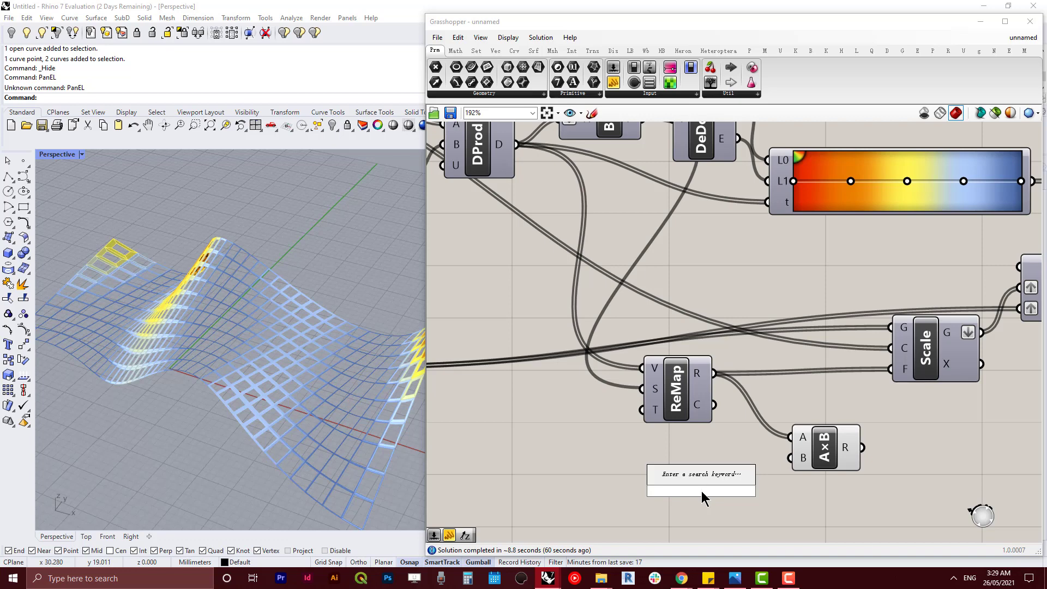
pyautogui.write('0.5')
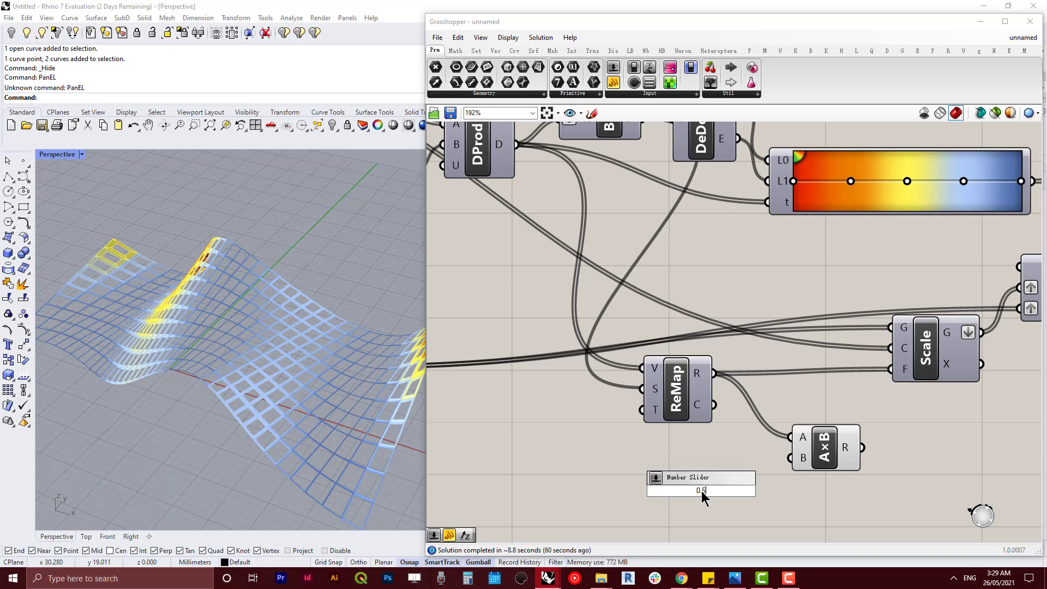
pyautogui.press('Return')
pyautogui.moveTo(764, 484); pyautogui.dragTo(635, 444, button='right')
pyautogui.moveTo(658, 451); pyautogui.dragTo(662, 418)
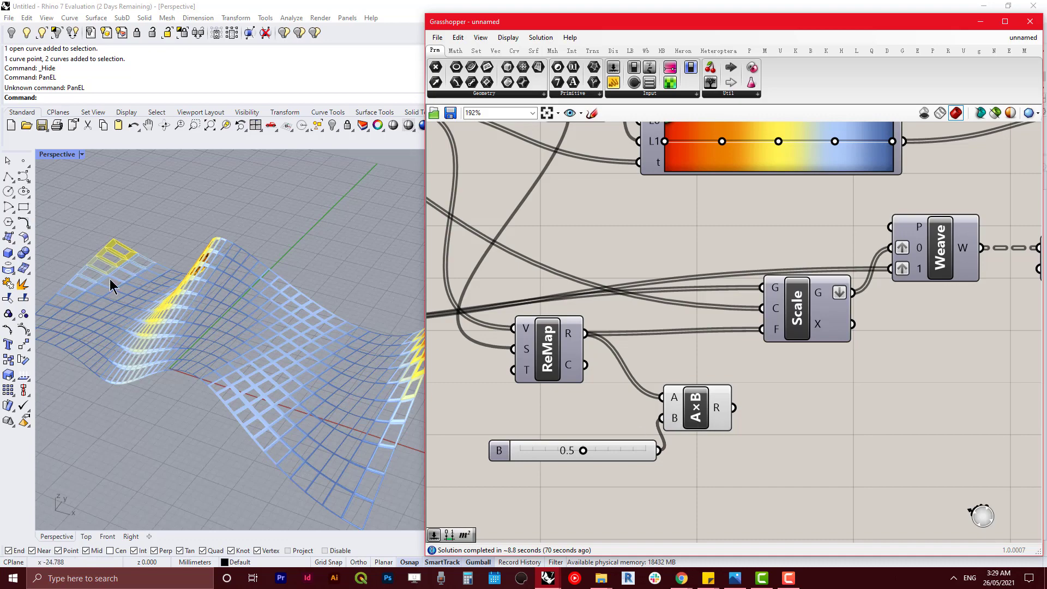
# - Feed Multiplication's result into Scale's factor input in place of ReMap's output
pyautogui.moveTo(110, 280); pyautogui.dragTo(249, 336, button='right')
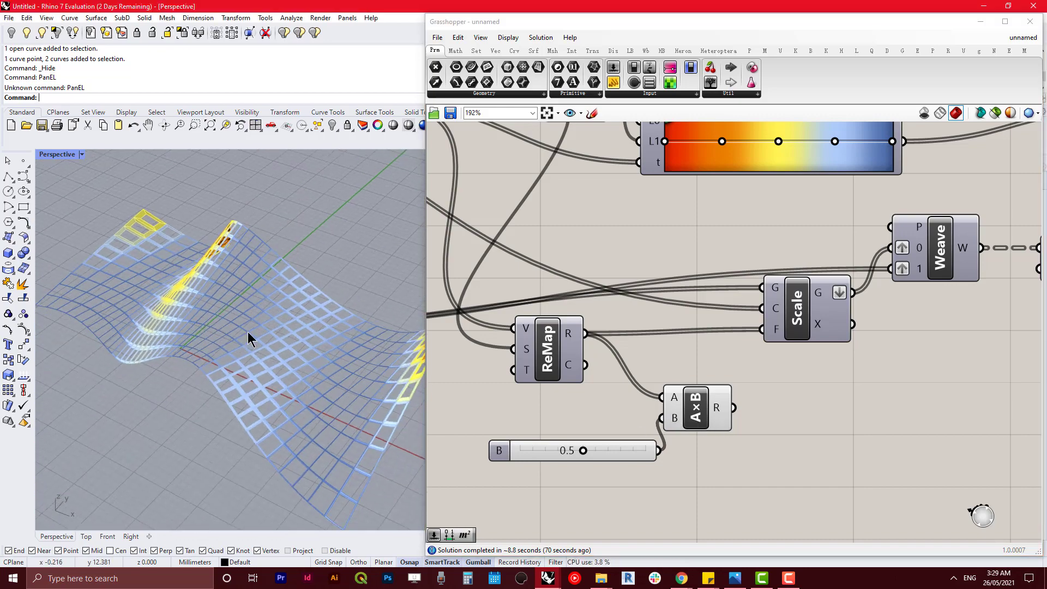
pyautogui.moveTo(735, 407); pyautogui.dragTo(764, 329)
pyautogui.moveTo(252, 334); pyautogui.dragTo(362, 376, button='right')
pyautogui.scroll(5, 575, 450)
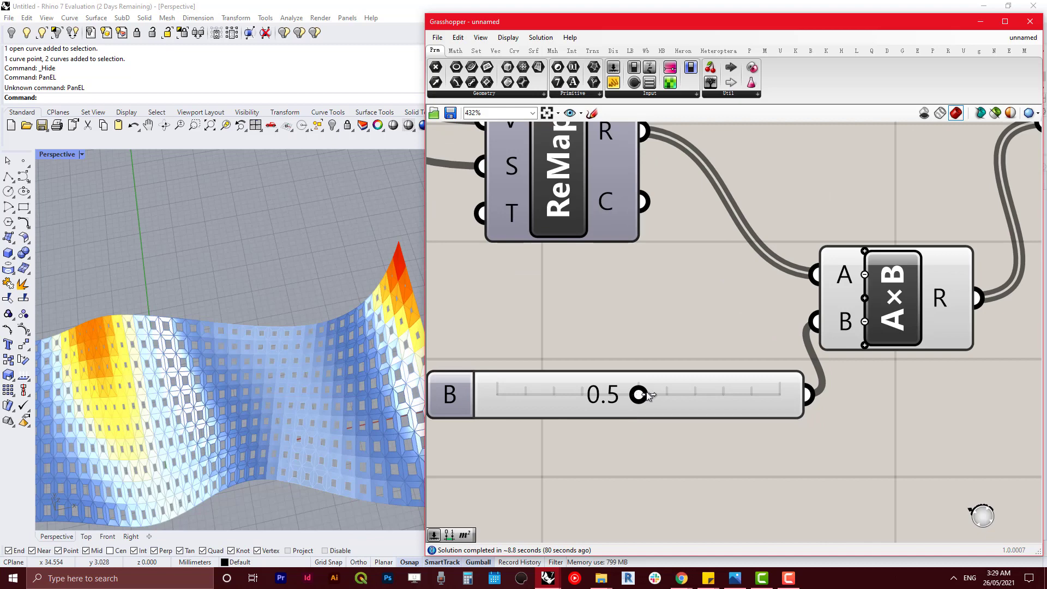
# - Set the multiplier slider to 0.6 and inspect the resulting panel openings across the surface
pyautogui.moveTo(648, 395)
pyautogui.mouseDown()
pyautogui.moveTo(694, 394)
pyautogui.moveTo(667, 394)
pyautogui.mouseUp()
pyautogui.moveTo(234, 391); pyautogui.dragTo(280, 341, button='right')
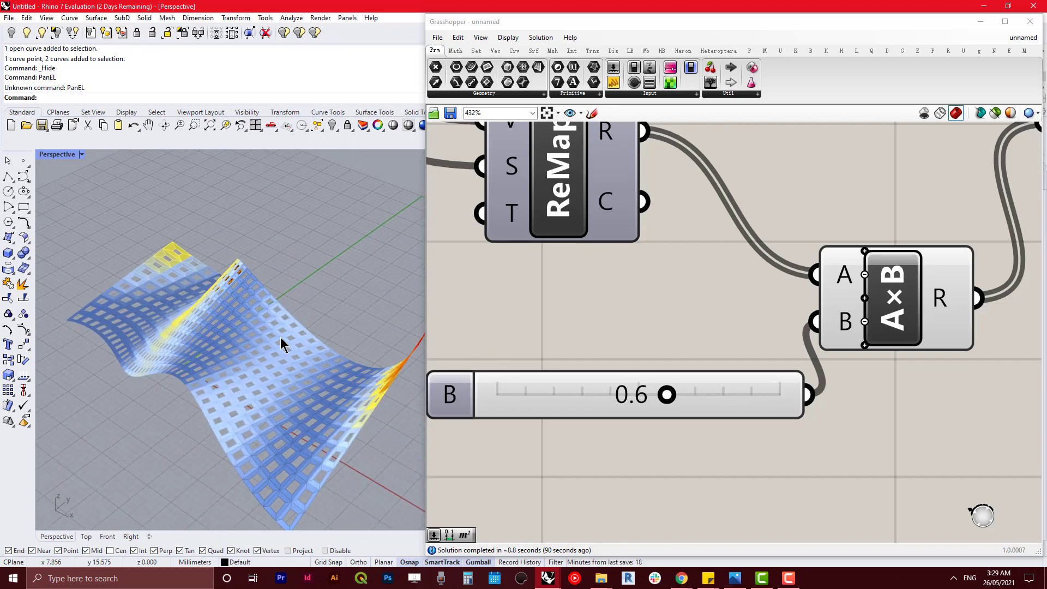
pyautogui.scroll(-3, 281, 339)
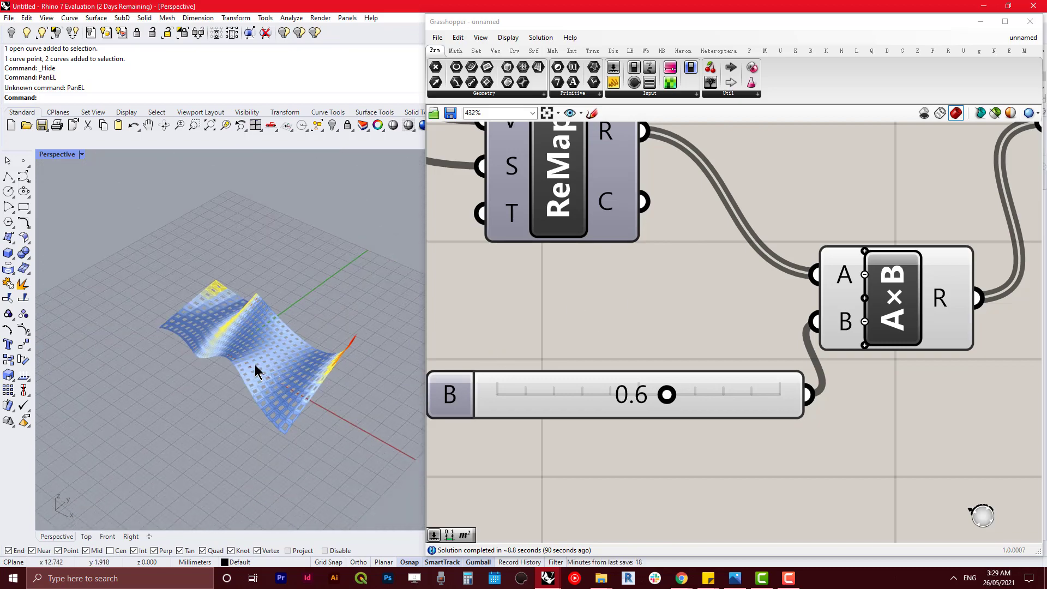
pyautogui.scroll(6, 252, 357)
pyautogui.scroll(-5, 261, 362)
pyautogui.moveTo(277, 378); pyautogui.dragTo(393, 397, button='right')
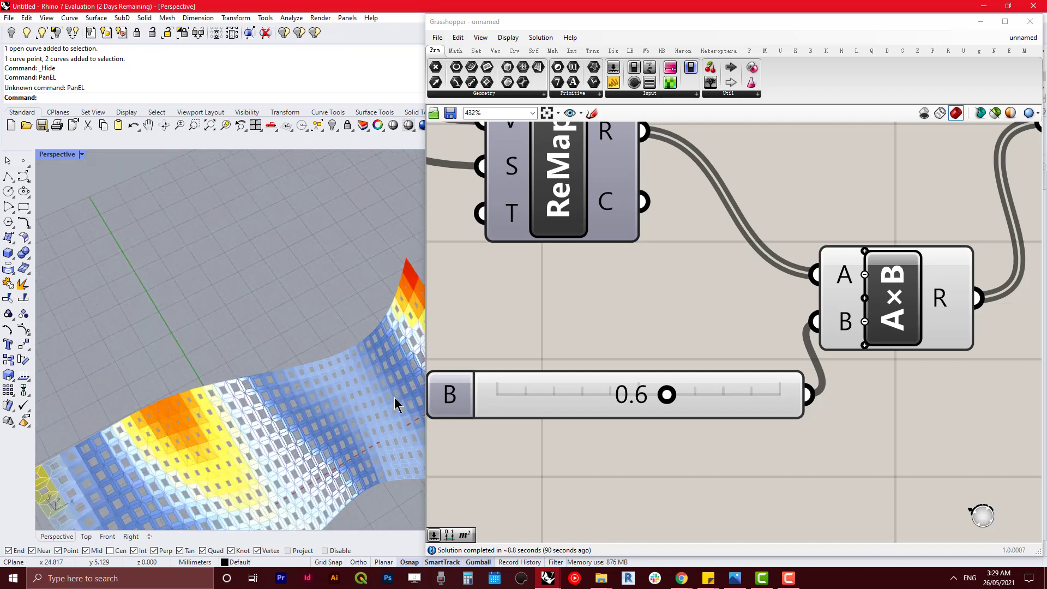
pyautogui.click(597, 322)
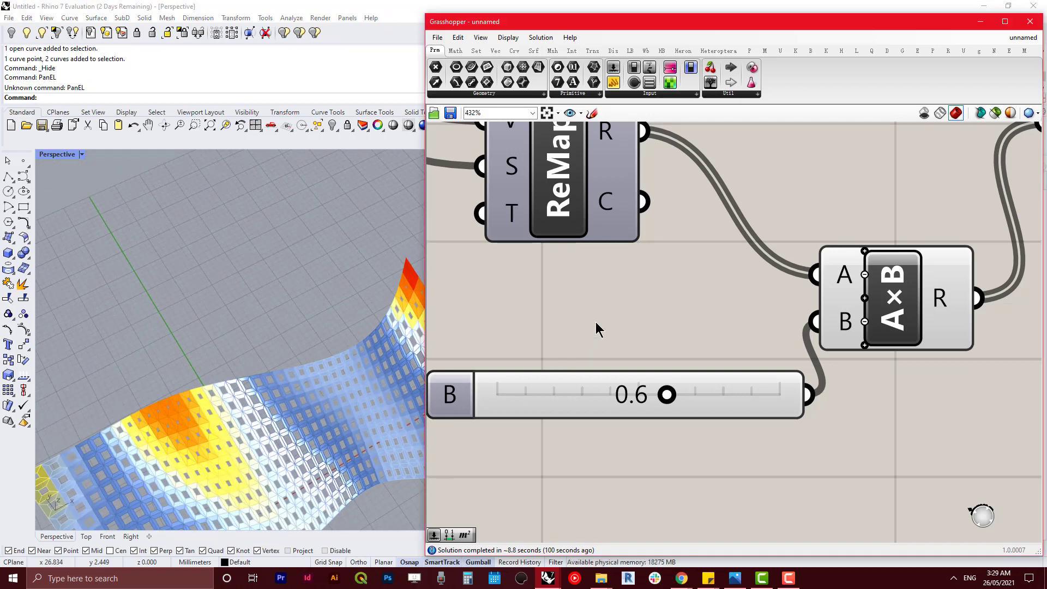